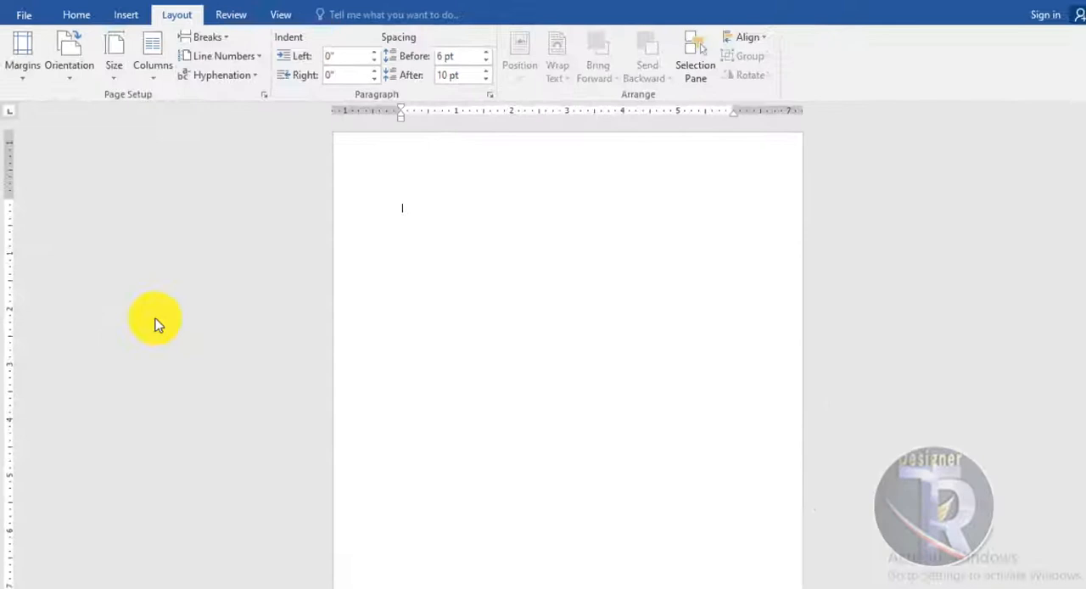
pyautogui.scroll(-4, 559, 231)
pyautogui.scroll(3, 573, 281)
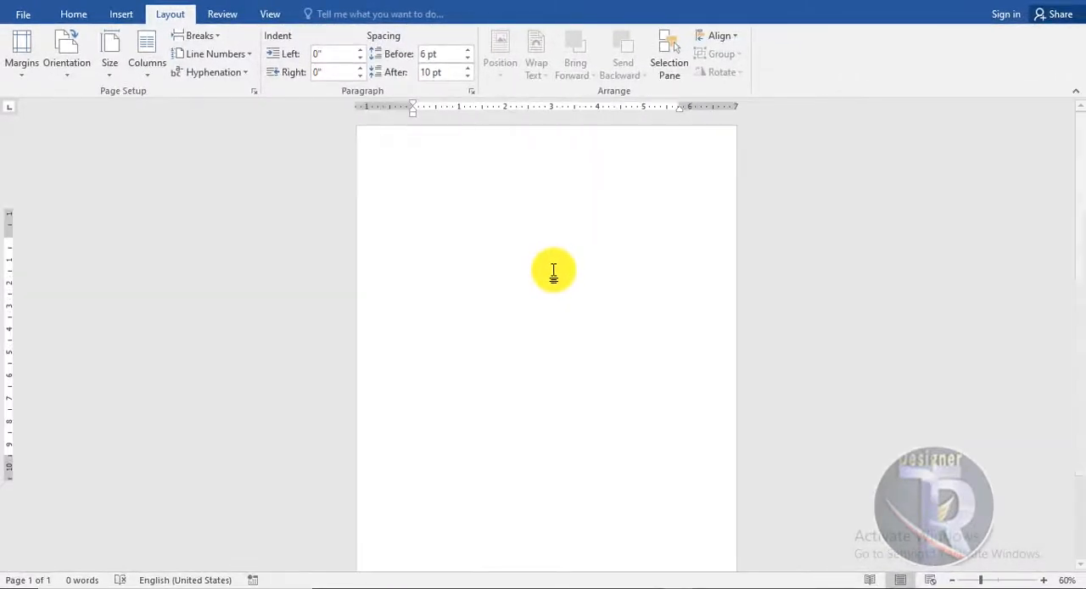
pyautogui.scroll(1, 551, 263)
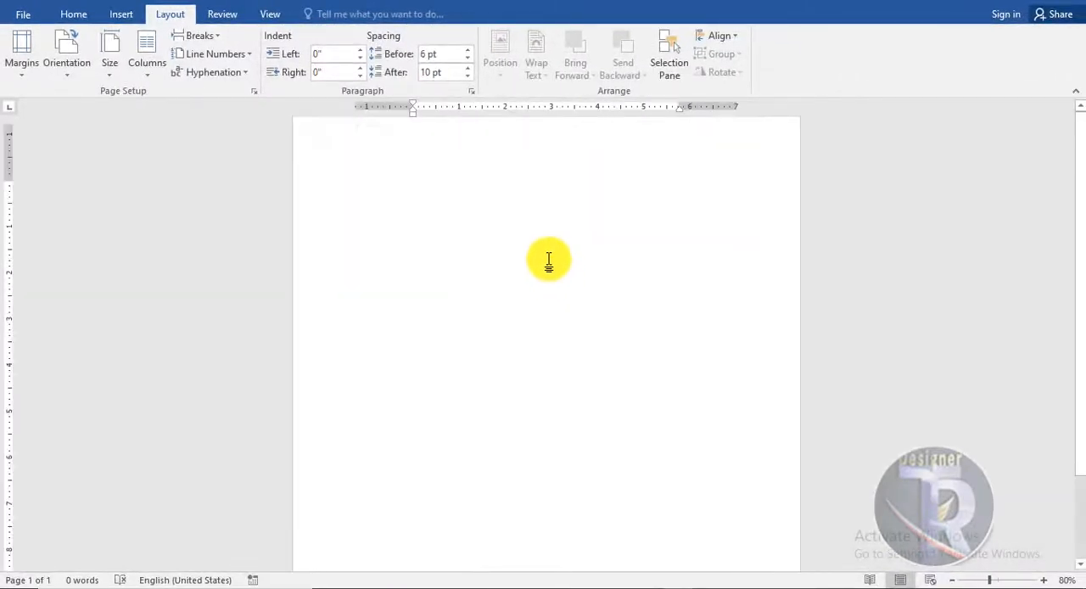
pyautogui.scroll(-3, 548, 235)
pyautogui.scroll(2, 544, 237)
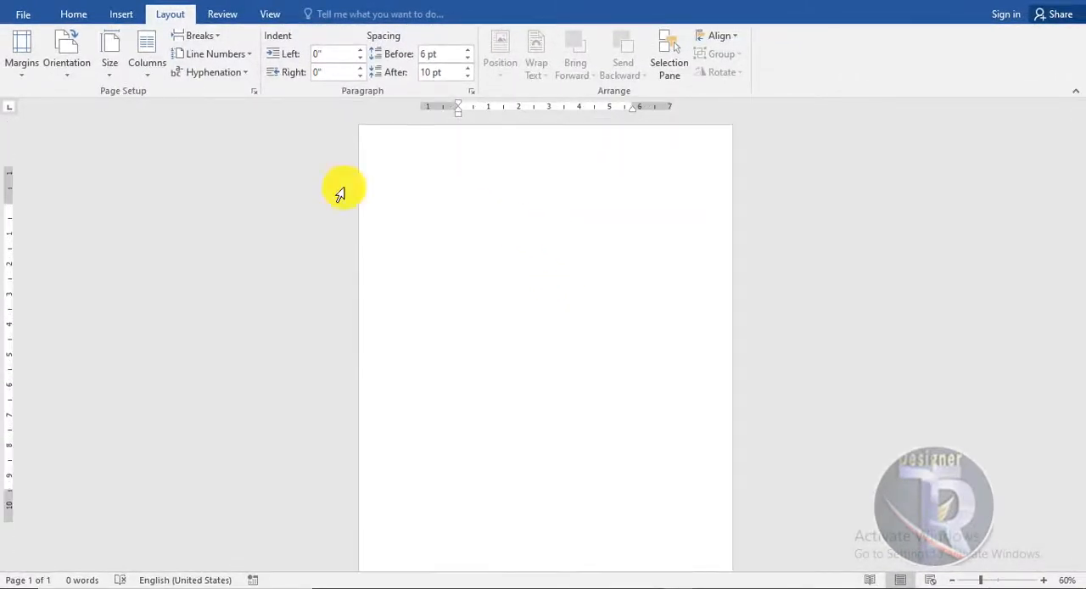
# - Draw a rectangle from the page's top-left corner down to its bottom edge, about 6.29" wide and 11.81" high
pyautogui.click(120, 13)
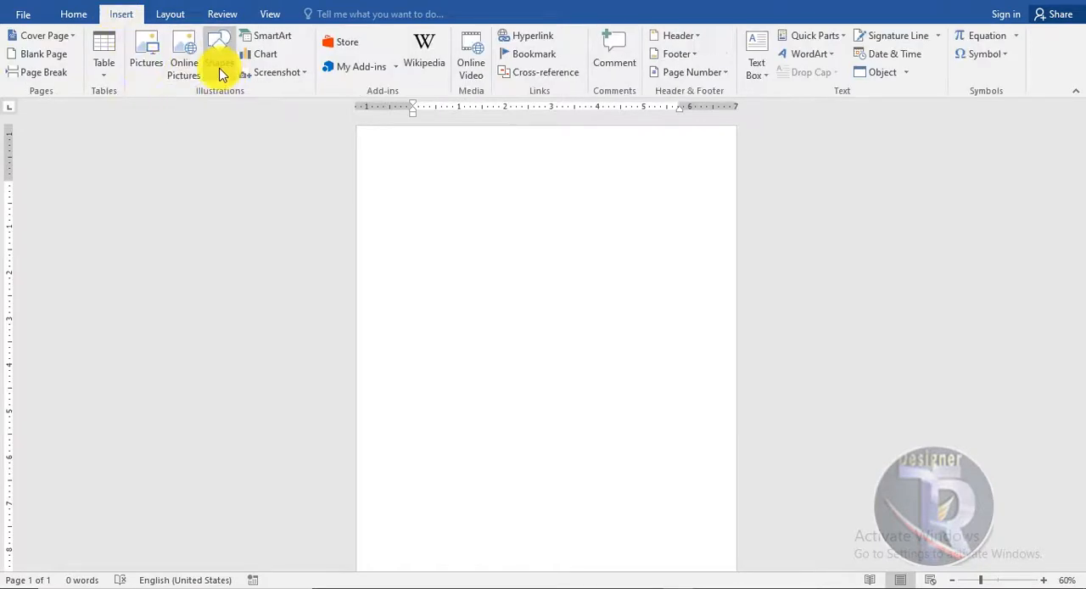
pyautogui.click(219, 64)
pyautogui.click(263, 109)
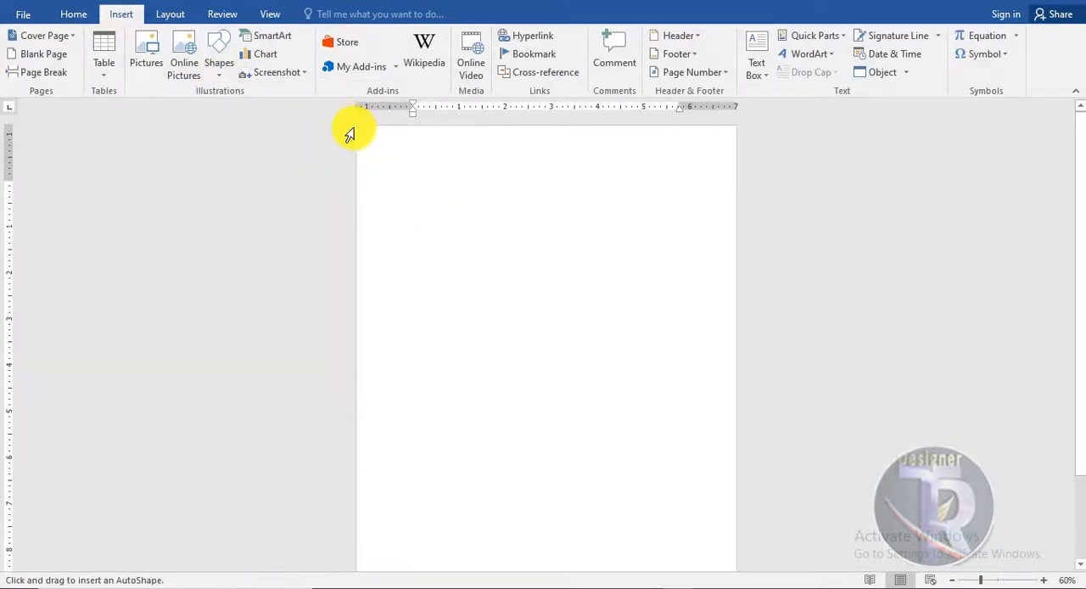
pyautogui.moveTo(357, 125); pyautogui.dragTo(635, 436)
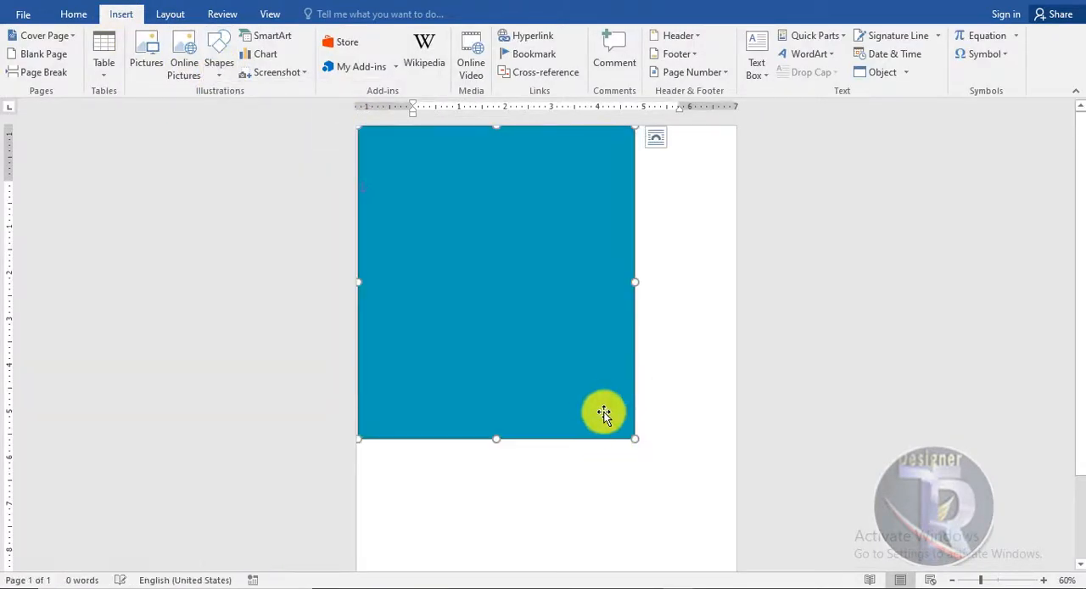
pyautogui.scroll(-3, 628, 408)
pyautogui.moveTo(498, 337); pyautogui.dragTo(492, 538)
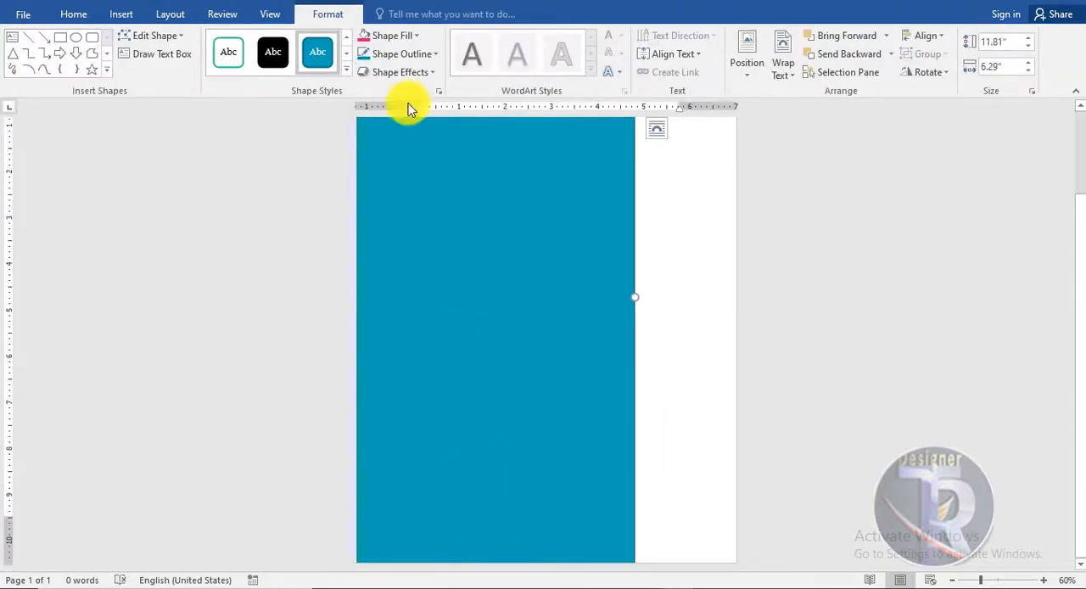
# - Fill the rectangle with black and remove its outline
pyautogui.click(399, 35)
pyautogui.click(378, 127)
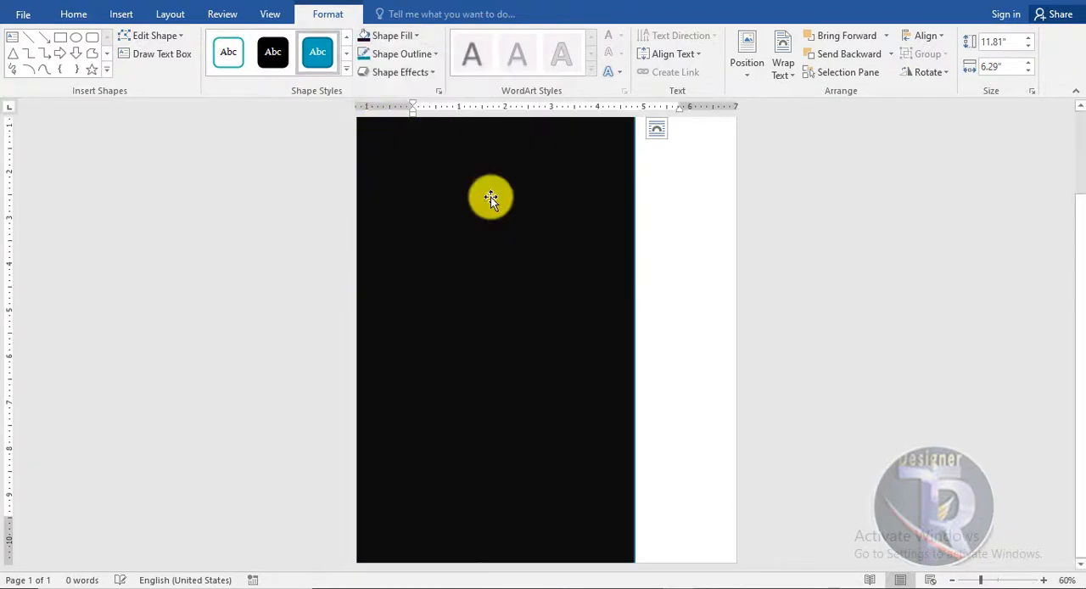
pyautogui.click(402, 53)
pyautogui.click(412, 195)
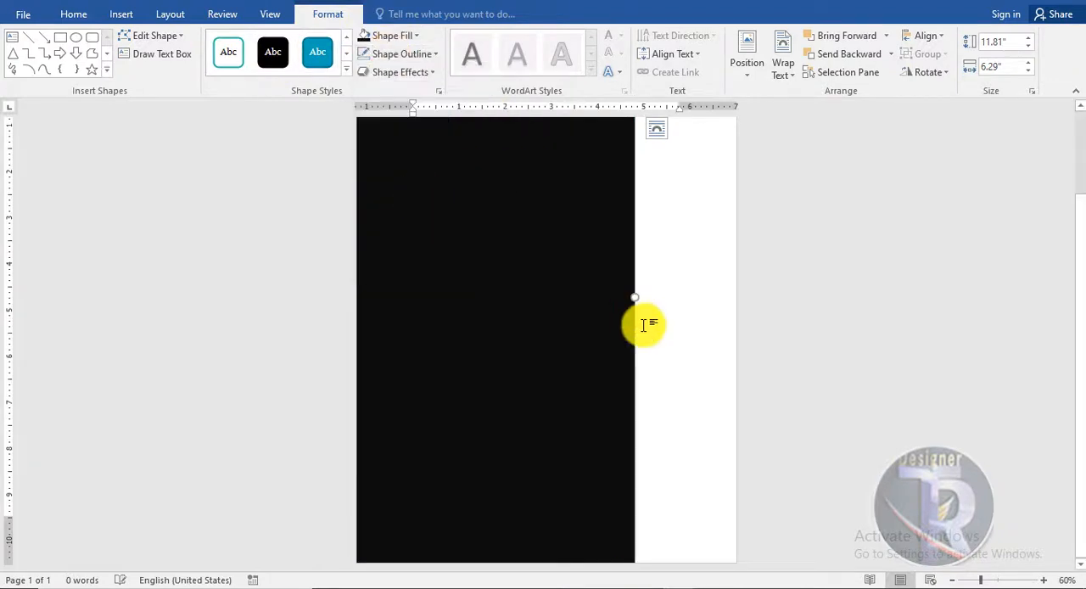
# - Edit the black rectangle's points and delete its bottom-right point, turning it into a triangle
pyautogui.rightClick(593, 298)
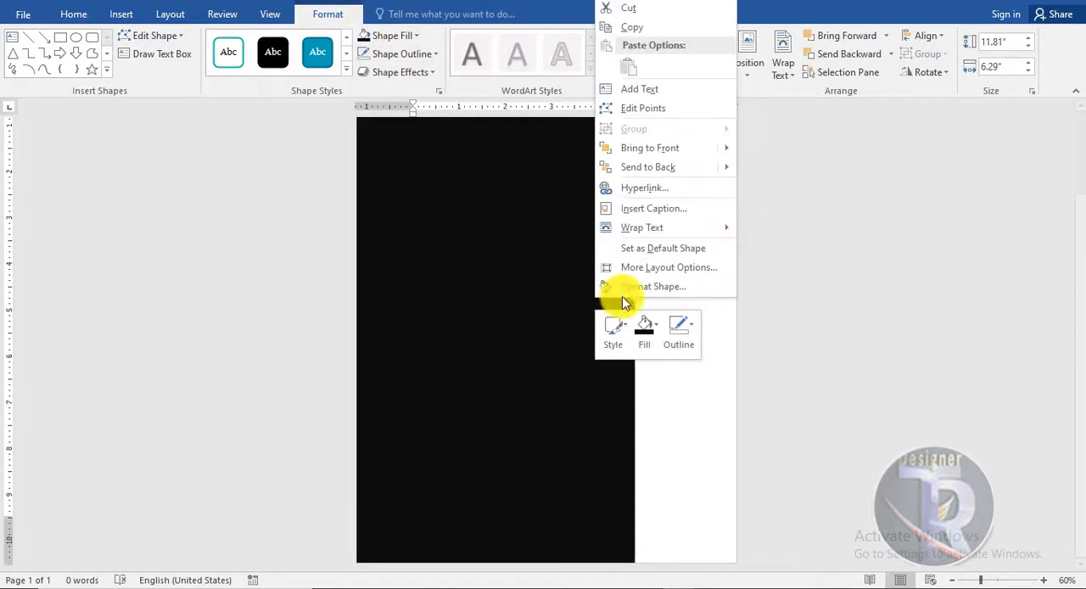
pyautogui.click(645, 108)
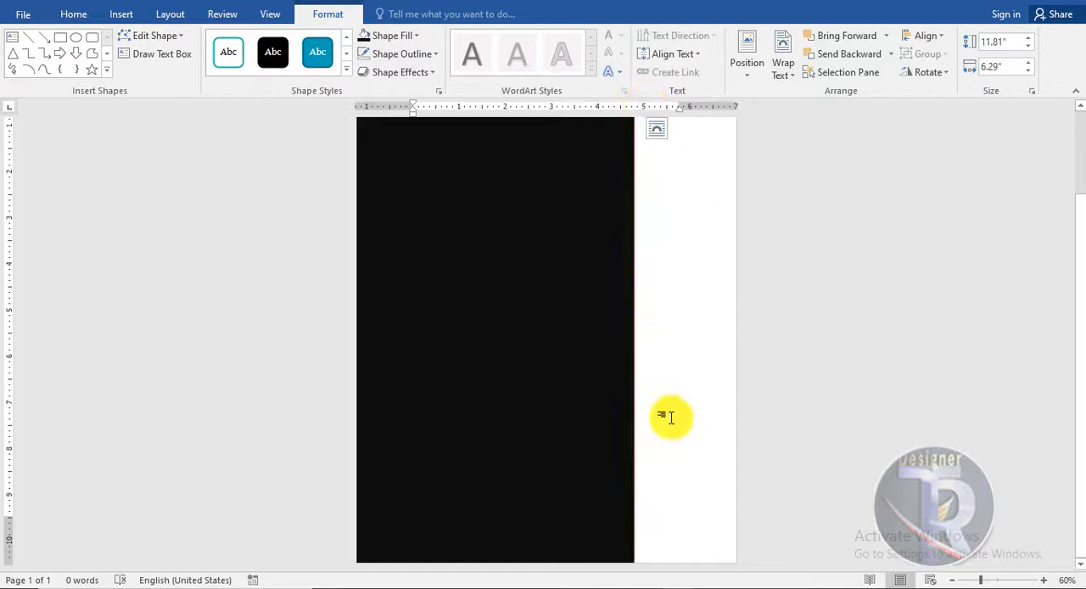
pyautogui.rightClick(607, 458)
pyautogui.click(653, 269)
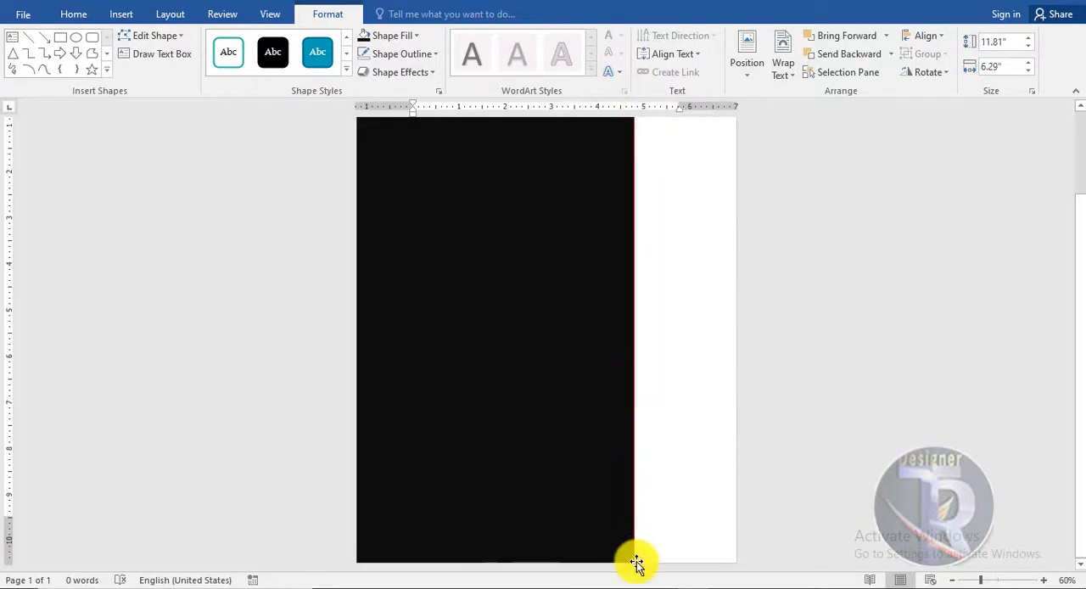
pyautogui.rightClick(636, 561)
pyautogui.click(649, 428)
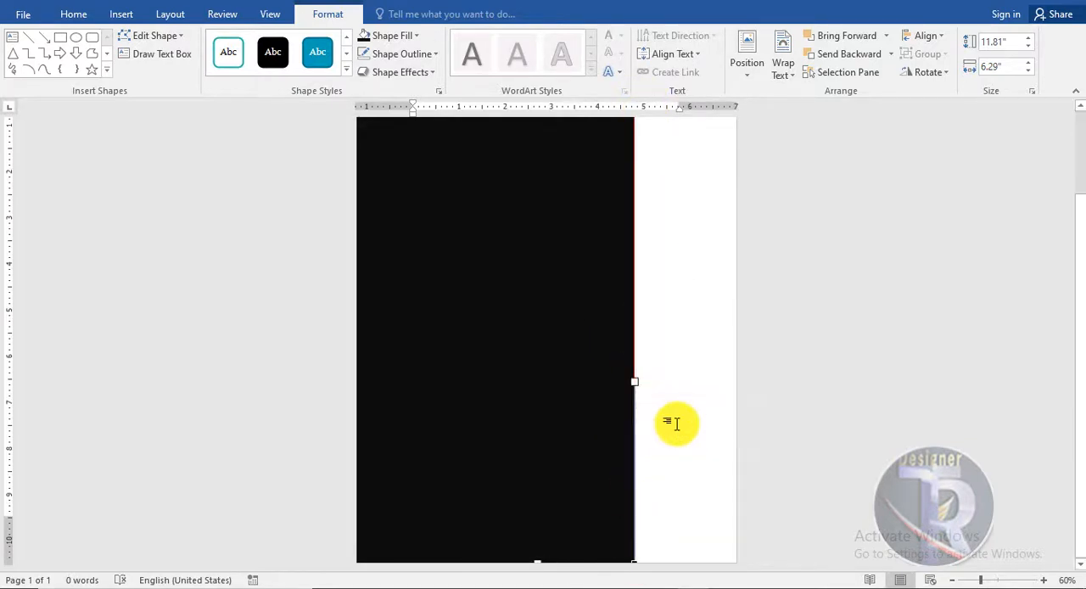
pyautogui.scroll(-2, 659, 378)
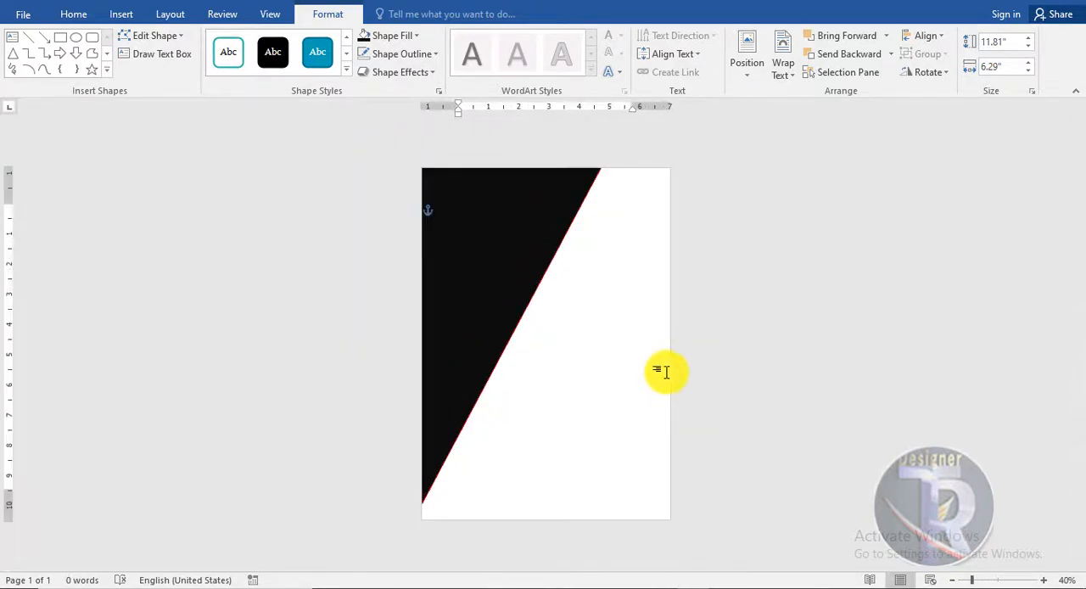
# - Move the black triangle down slightly, then stretch its upper right corner to the page's top-right corner
pyautogui.moveTo(479, 324); pyautogui.dragTo(484, 340)
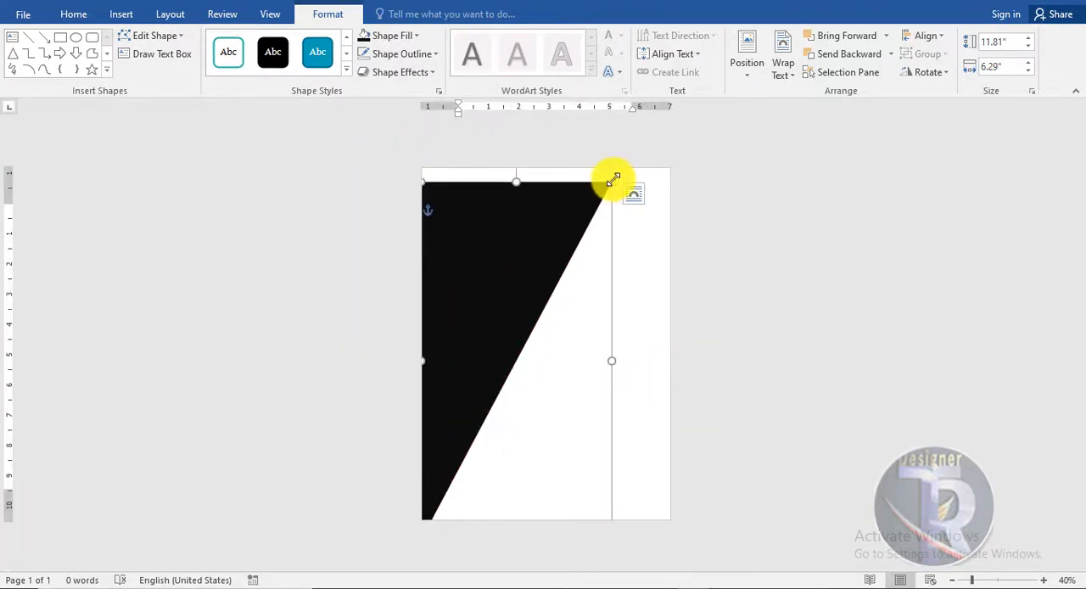
pyautogui.moveTo(612, 180); pyautogui.dragTo(678, 163)
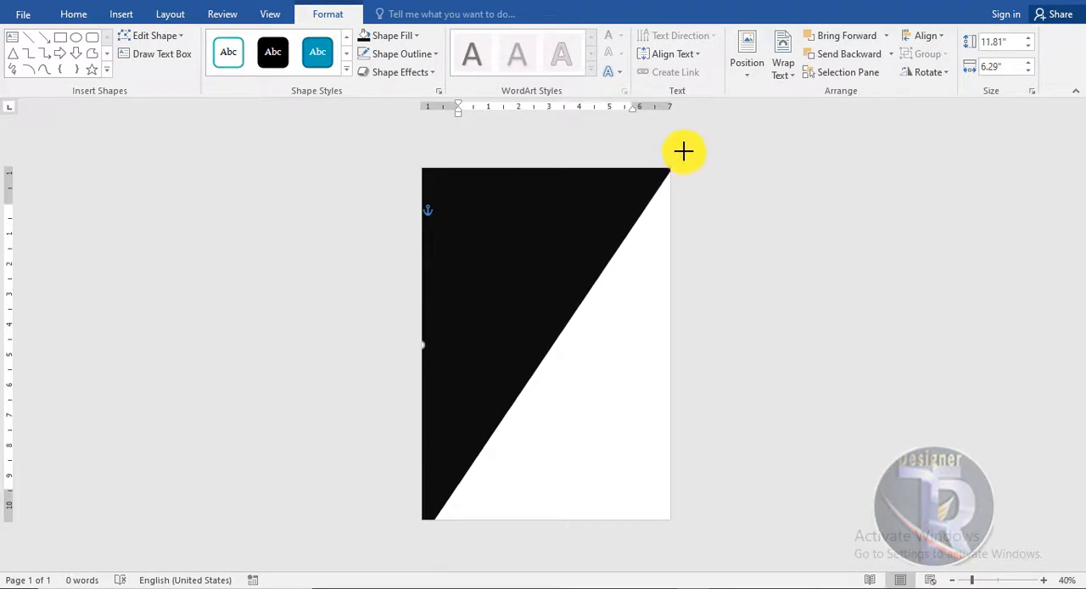
pyautogui.click(748, 299)
pyautogui.scroll(2, 732, 329)
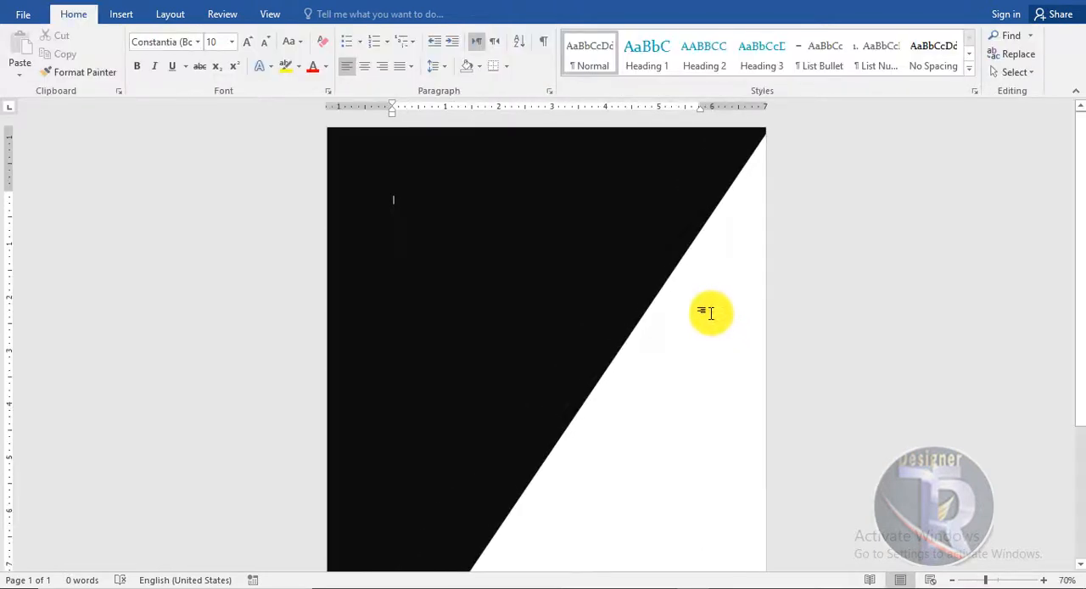
pyautogui.scroll(-1, 672, 322)
pyautogui.scroll(2, 687, 321)
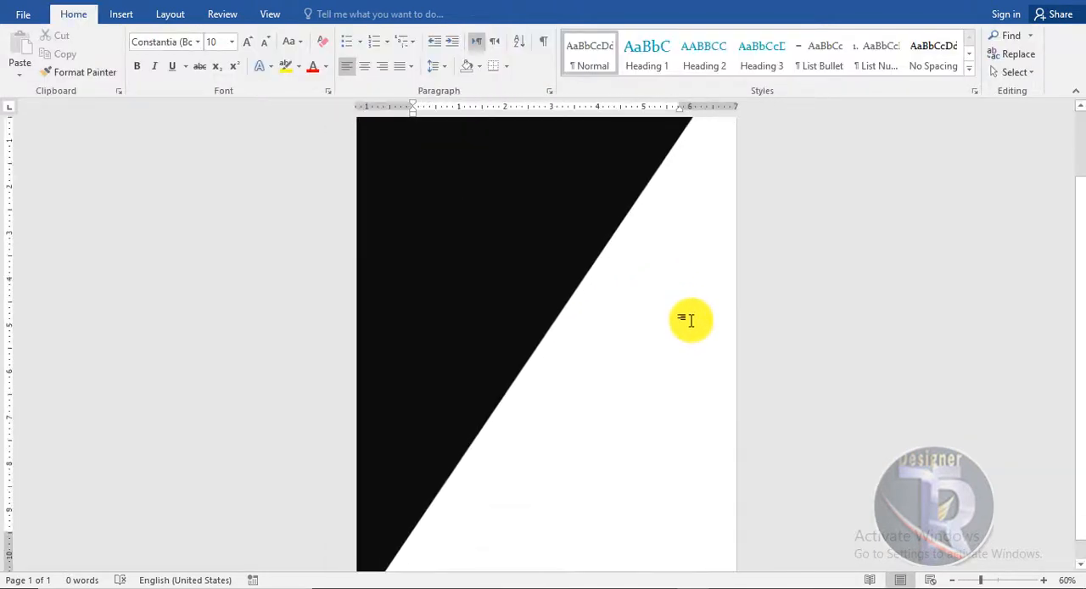
# - Fine-tune the black triangle so its diagonal runs from the page's bottom-left corner to its top-right corner
pyautogui.moveTo(404, 516); pyautogui.dragTo(383, 520)
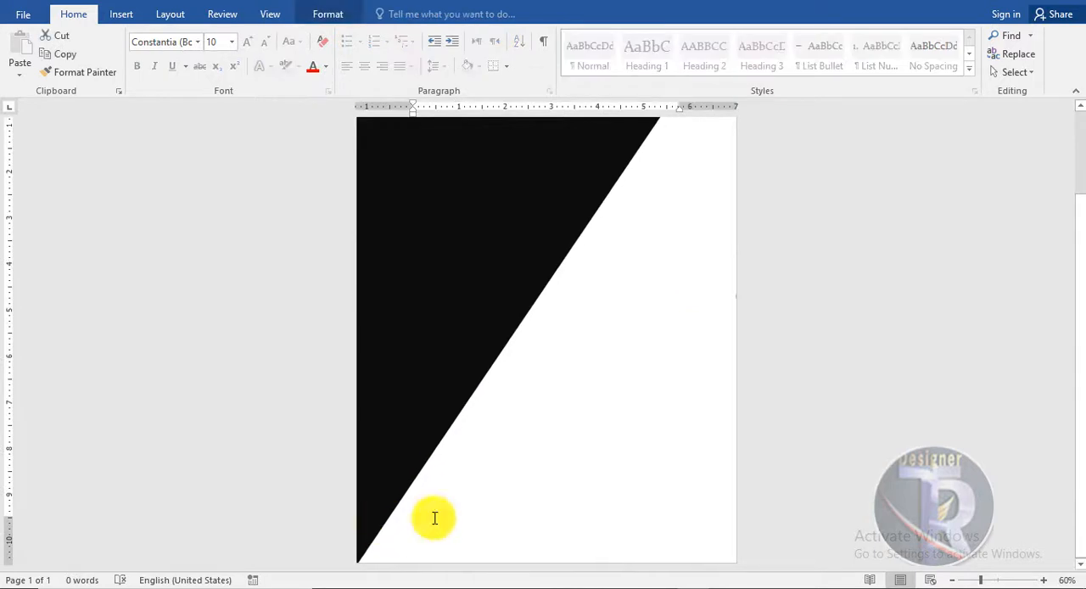
pyautogui.scroll(3, 603, 488)
pyautogui.moveTo(679, 170)
pyautogui.mouseDown()
pyautogui.moveTo(695, 162)
pyautogui.moveTo(690, 170)
pyautogui.mouseUp()
pyautogui.click(810, 285)
pyautogui.scroll(4, 810, 285)
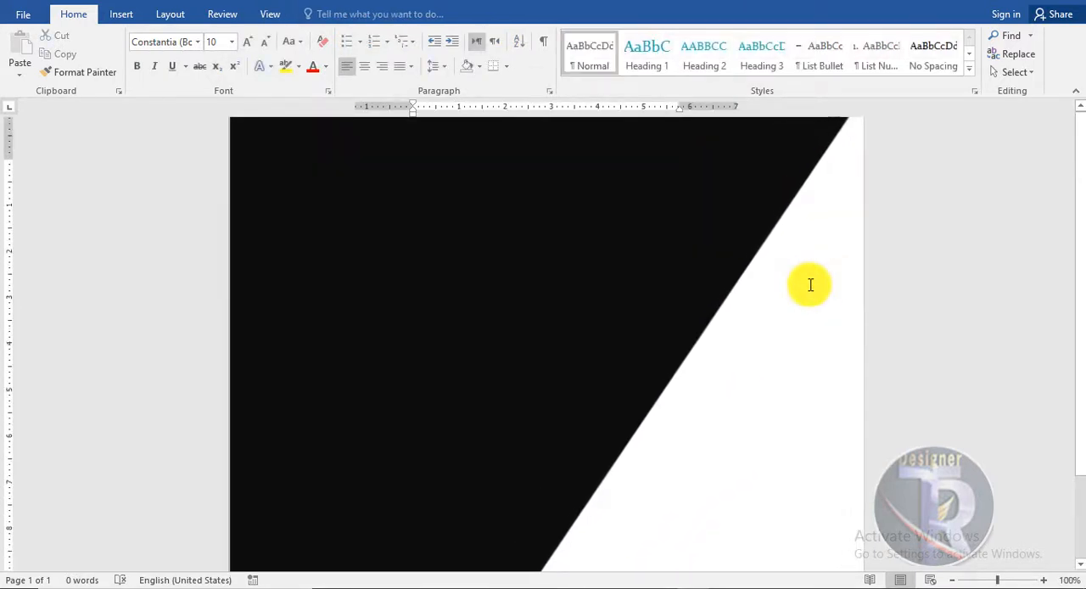
pyautogui.scroll(-3, 810, 285)
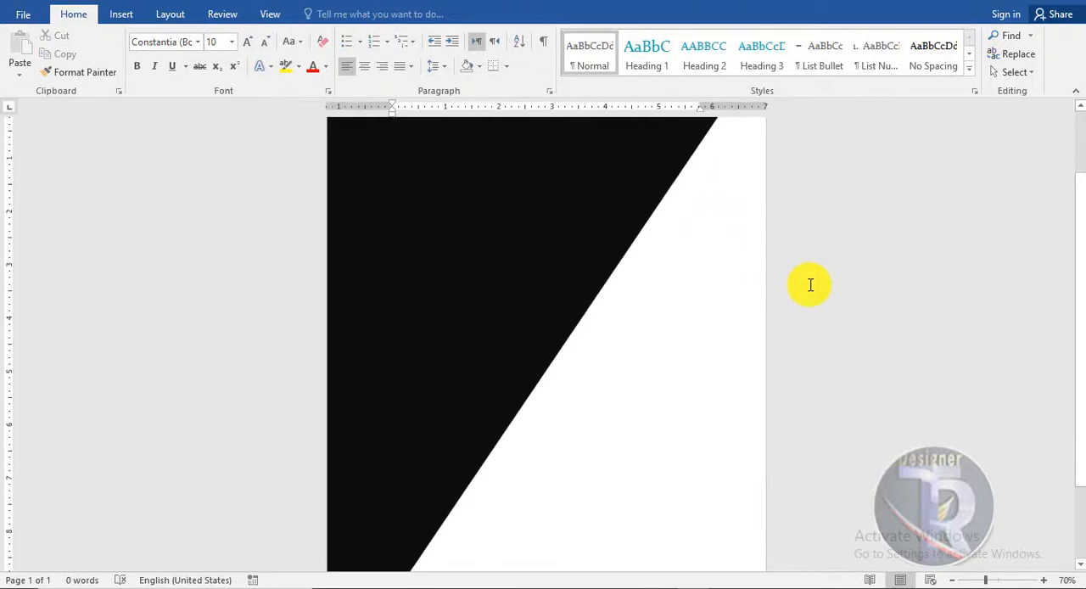
pyautogui.scroll(-1, 810, 285)
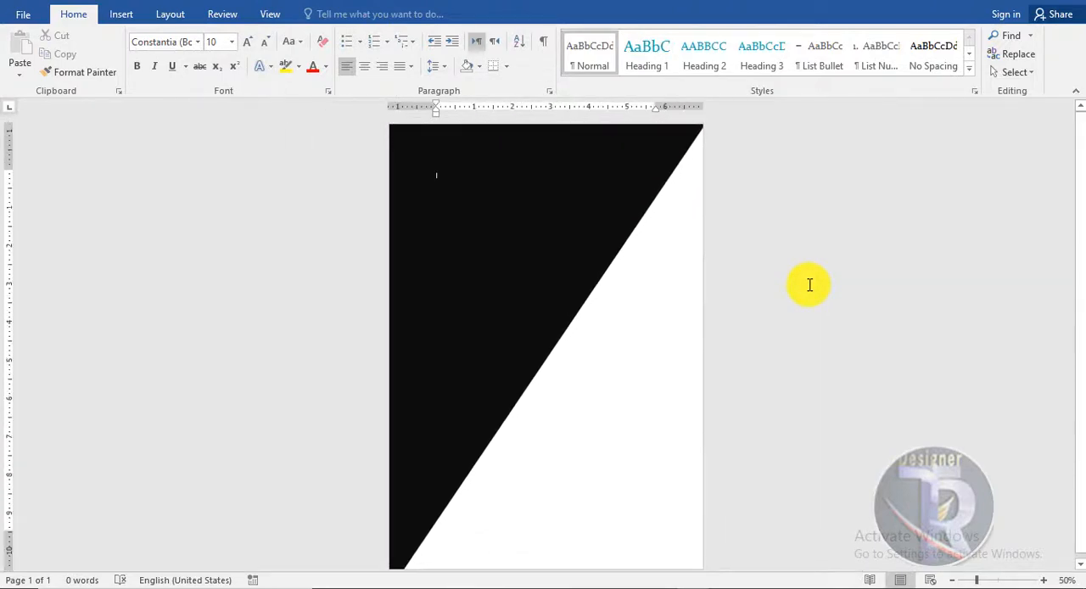
# - Draw a circle about 5.59" in diameter and place it over the lower part of the triangle's diagonal edge
pyautogui.click(120, 17)
pyautogui.click(215, 73)
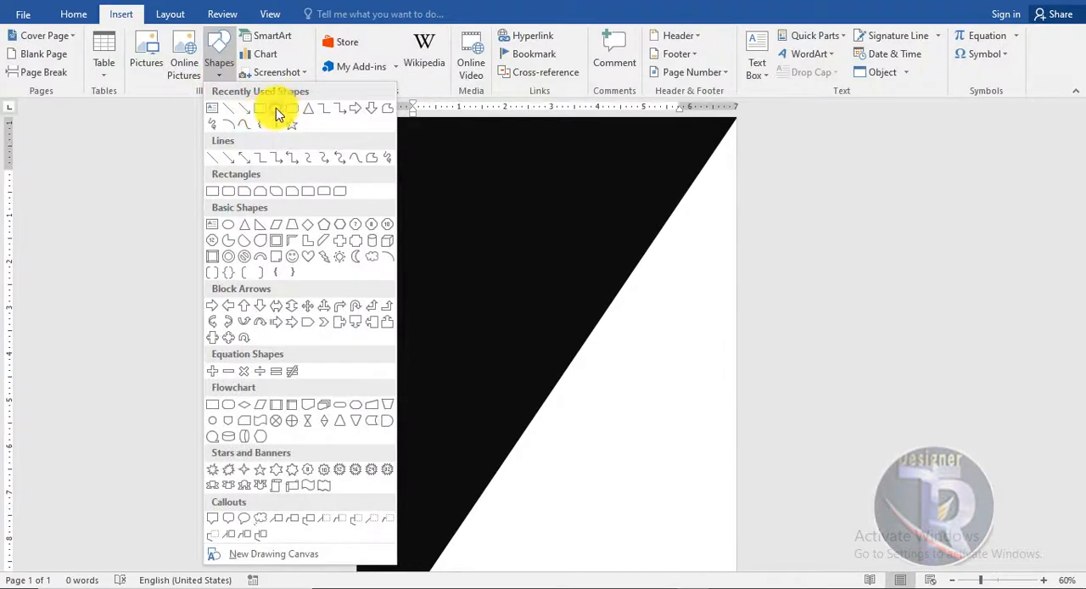
pyautogui.click(276, 110)
pyautogui.moveTo(459, 268); pyautogui.dragTo(647, 524)
pyautogui.moveTo(633, 398); pyautogui.dragTo(617, 439)
pyautogui.click(832, 407)
pyautogui.scroll(-2, 831, 406)
pyautogui.scroll(2, 832, 406)
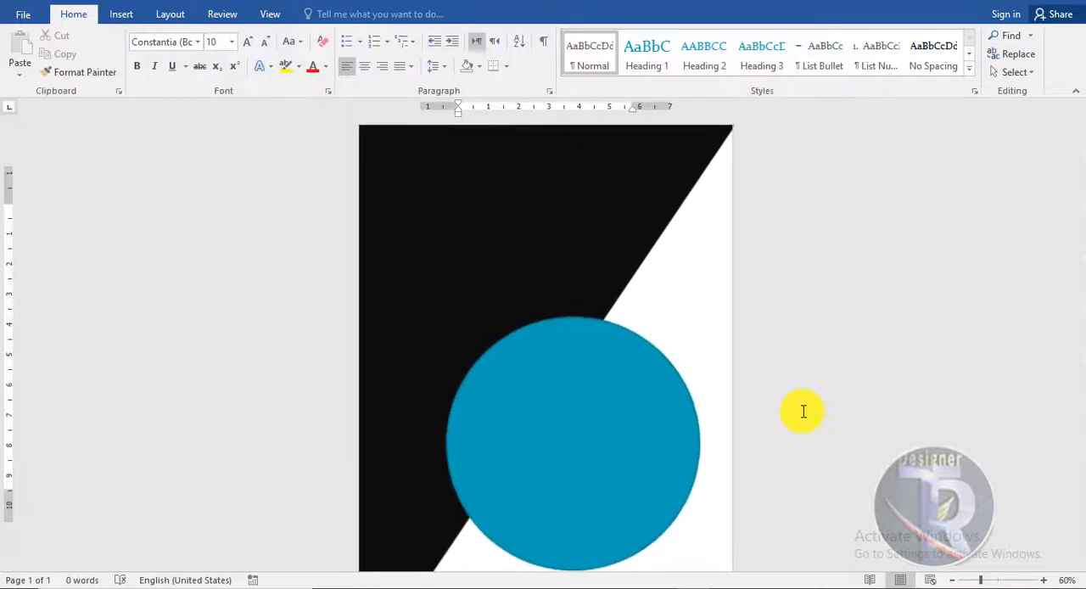
# - Fill the circle with orange and give it a thicker white outline
pyautogui.click(623, 434)
pyautogui.click(337, 16)
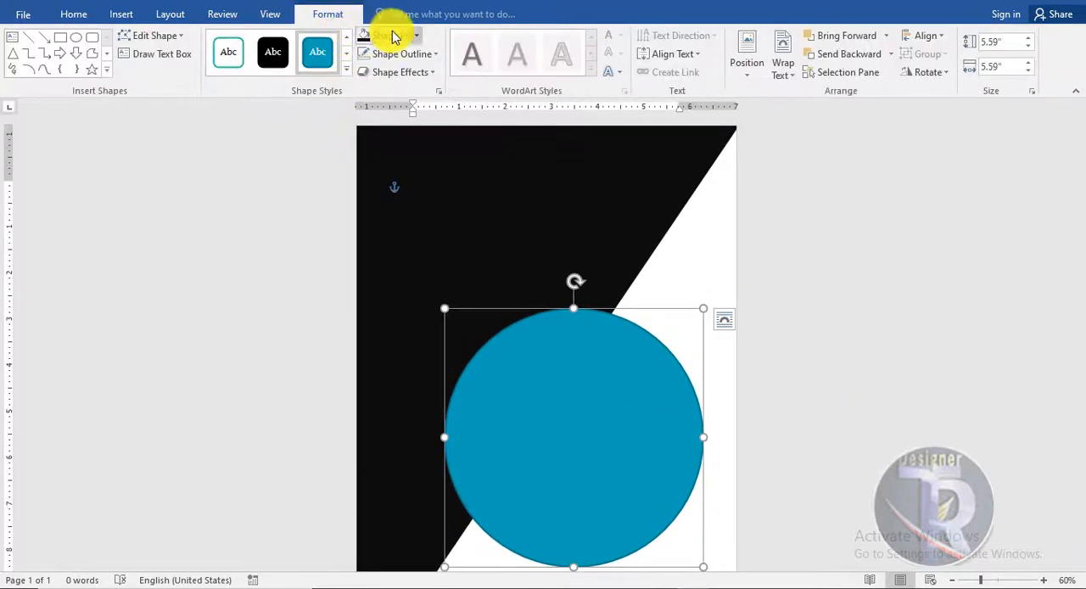
pyautogui.click(388, 35)
pyautogui.click(395, 163)
pyautogui.click(417, 50)
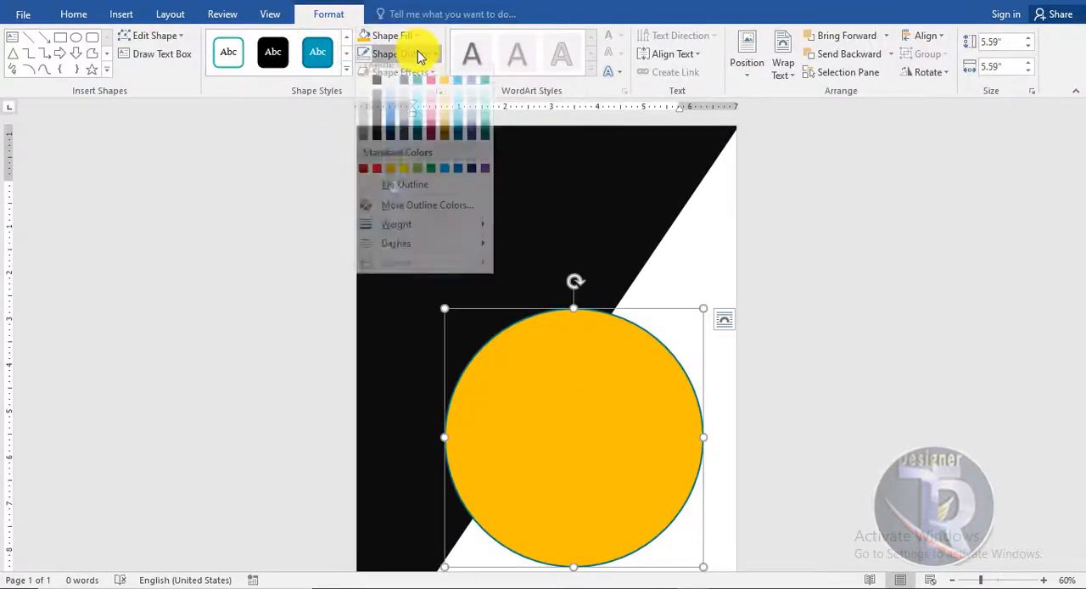
pyautogui.click(368, 90)
pyautogui.click(402, 54)
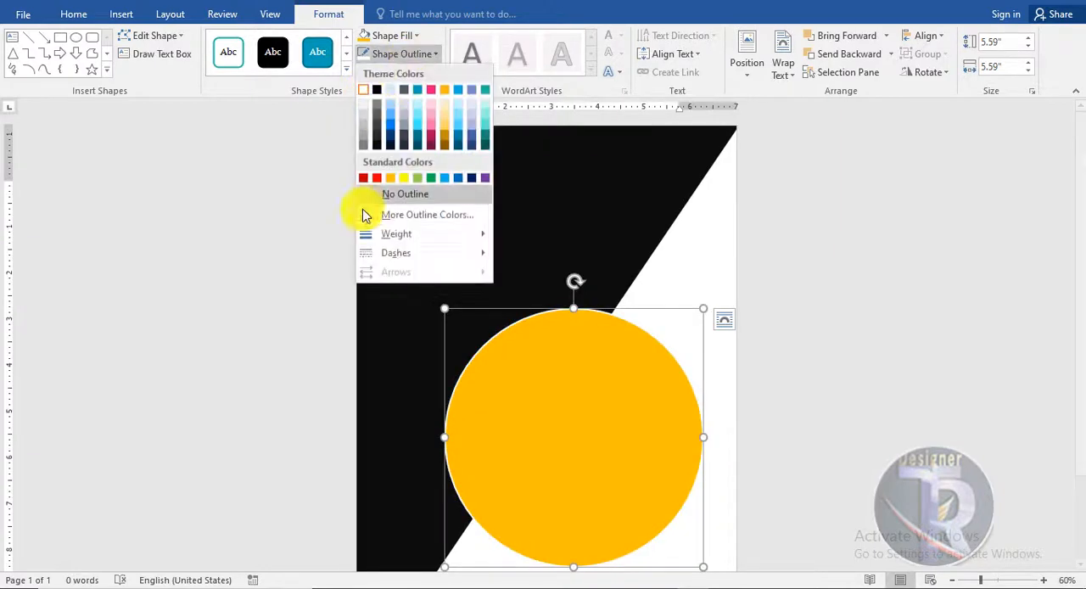
pyautogui.moveTo(375, 235)
pyautogui.click(541, 375)
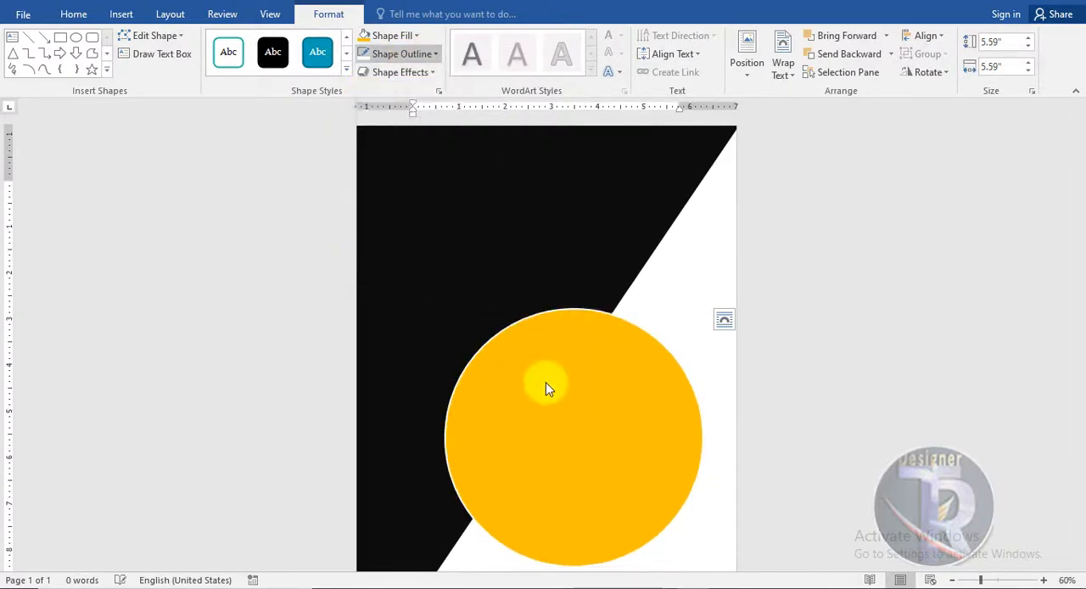
# - Reposition the orange circle over the lower part of the diagonal edge
pyautogui.click(952, 419)
pyautogui.click(623, 429)
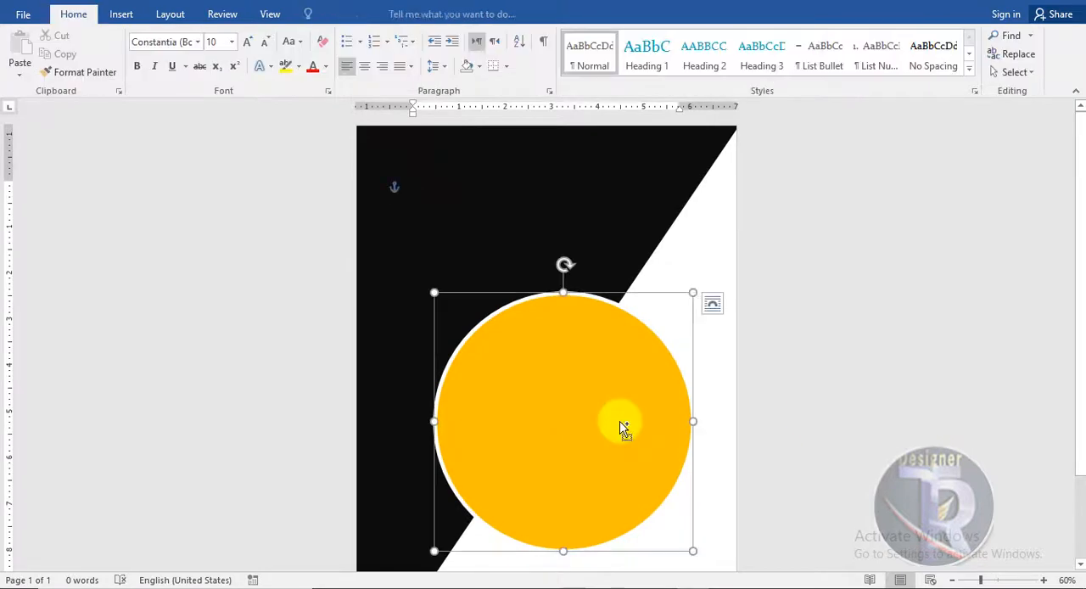
pyautogui.moveTo(588, 331); pyautogui.dragTo(614, 411)
pyautogui.click(724, 323)
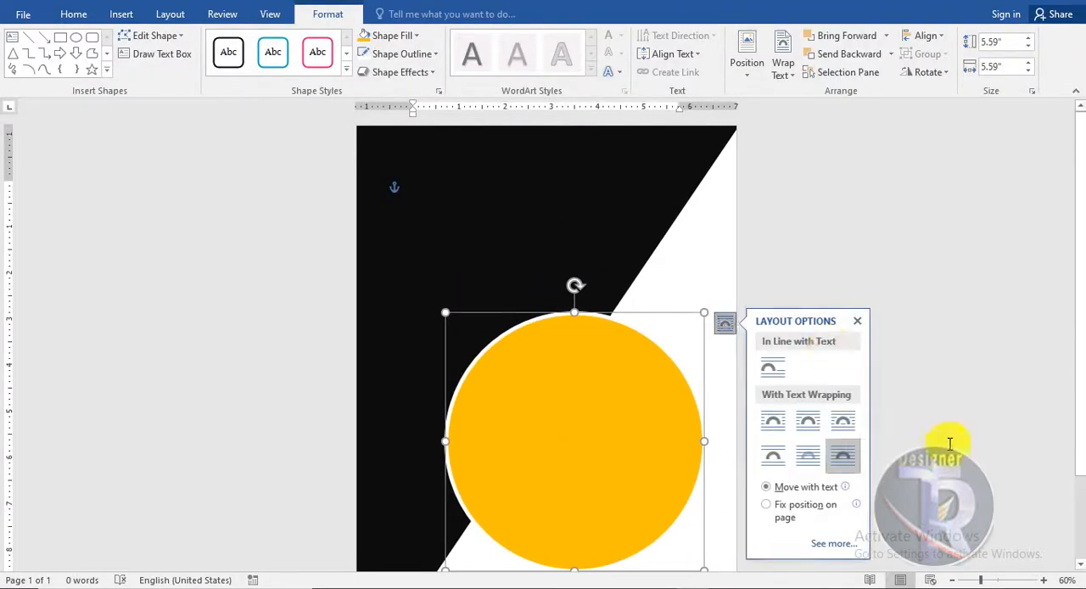
pyautogui.click(800, 359)
# - Duplicate the orange circle and shrink the copy to about 4.38" in diameter, centred inside the original
pyautogui.scroll(-2, 800, 359)
pyautogui.click(567, 364)
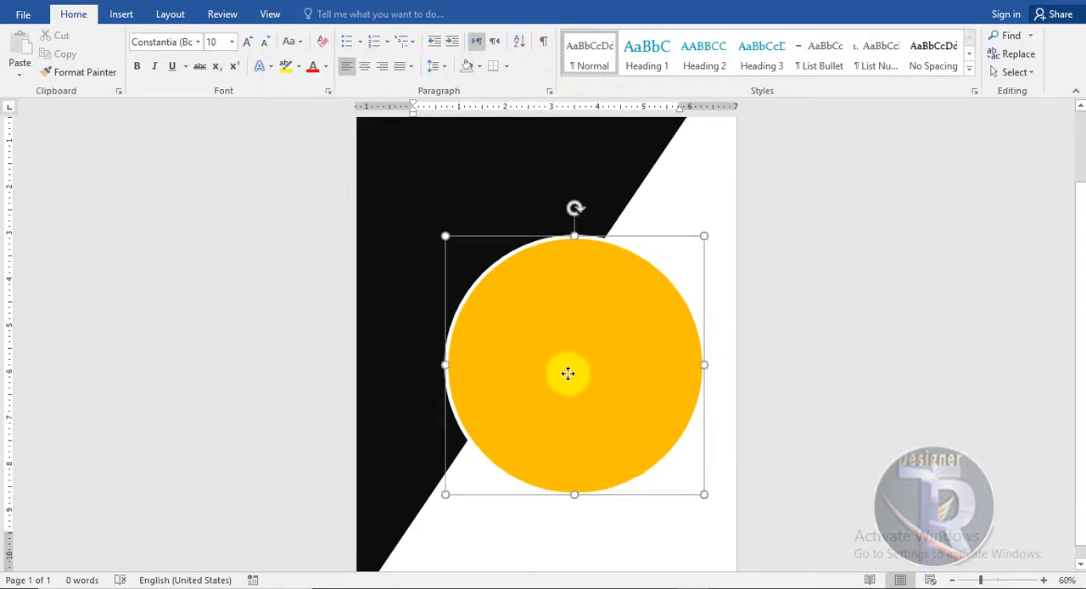
pyautogui.moveTo(555, 354); pyautogui.dragTo(561, 375)
pyautogui.click(876, 401)
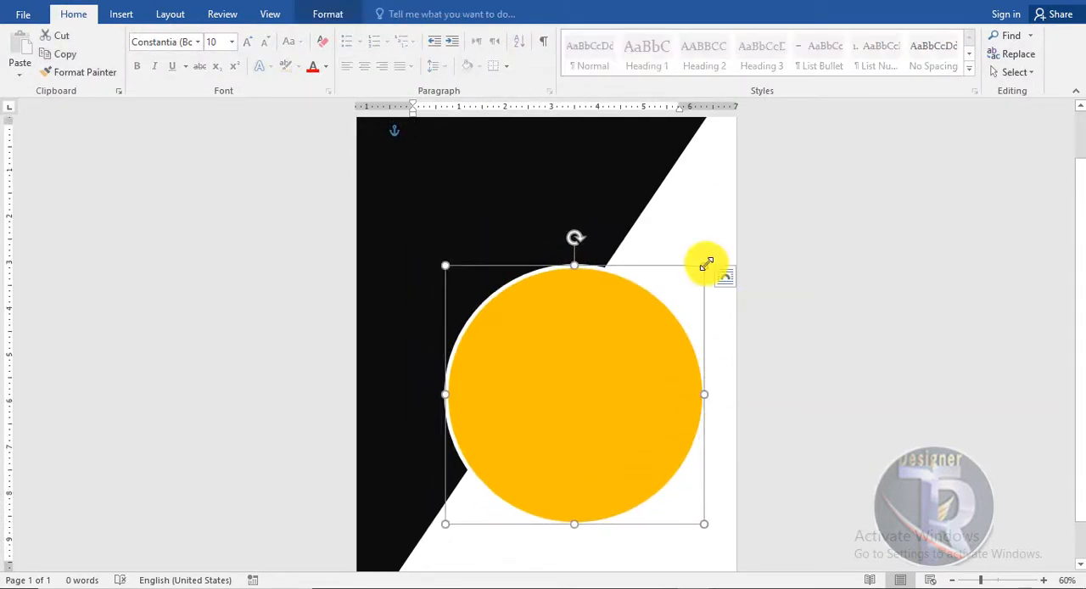
pyautogui.moveTo(704, 266); pyautogui.dragTo(665, 294)
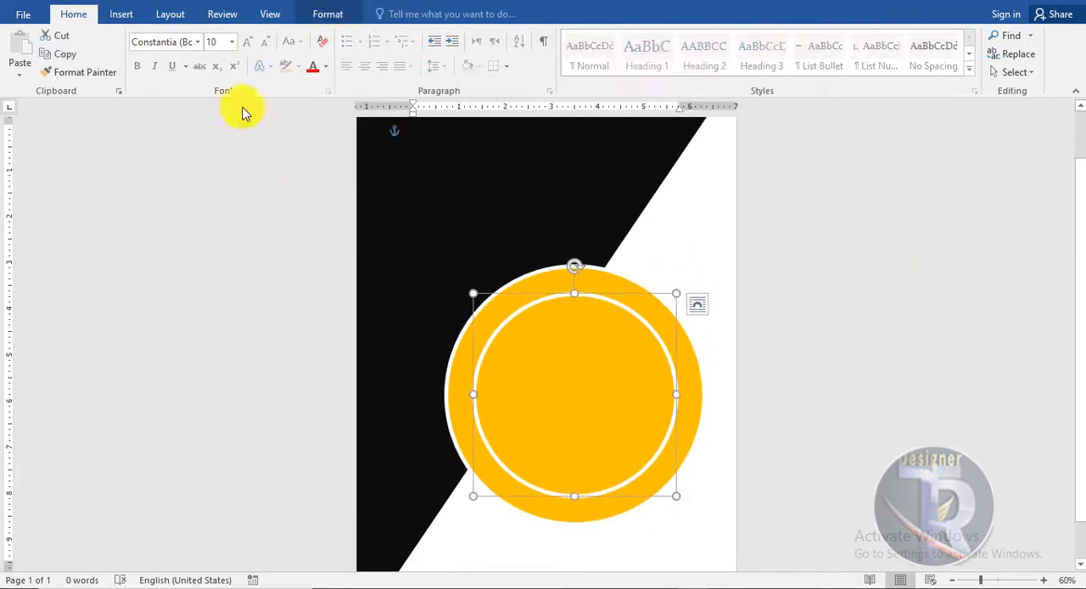
# - Fill the inner circle with black and enlarge it slightly around its centre to narrow the orange ring
pyautogui.click(346, 15)
pyautogui.click(373, 36)
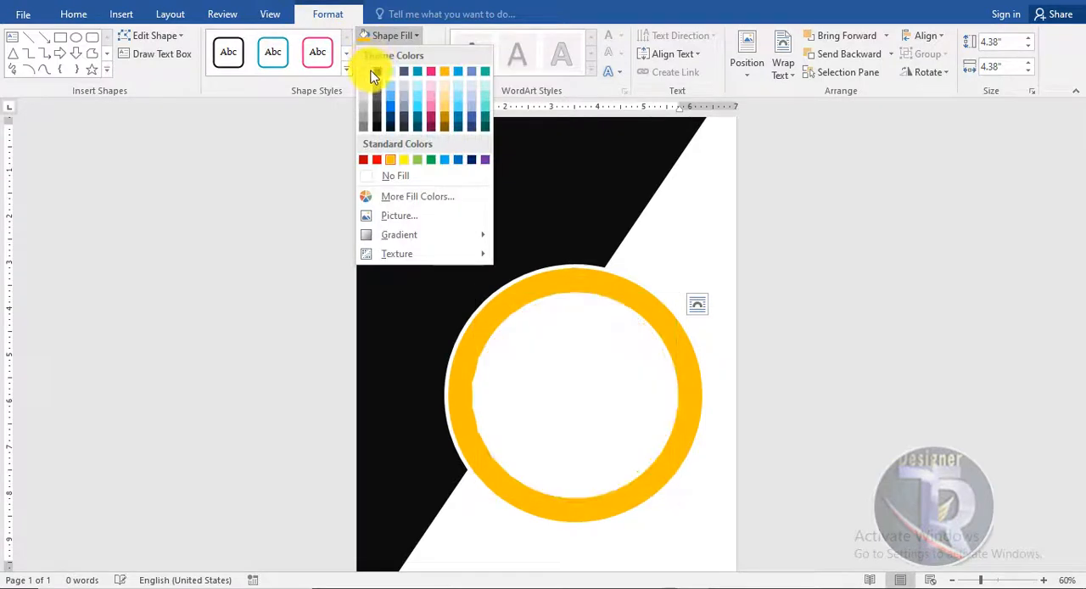
pyautogui.click(374, 72)
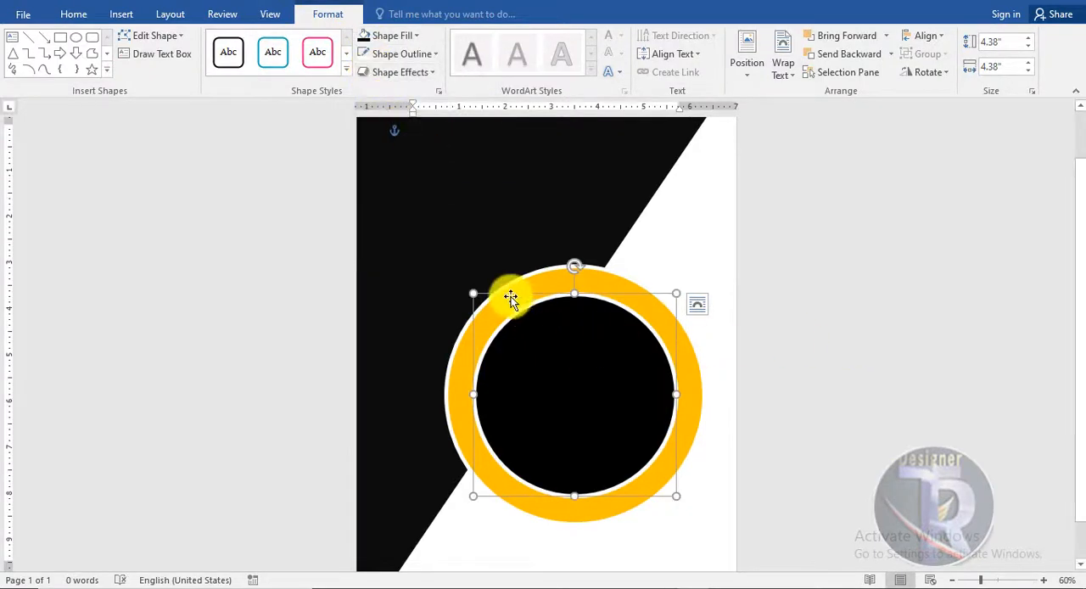
pyautogui.moveTo(473, 293); pyautogui.dragTo(467, 280)
pyautogui.click(865, 375)
pyautogui.click(479, 301)
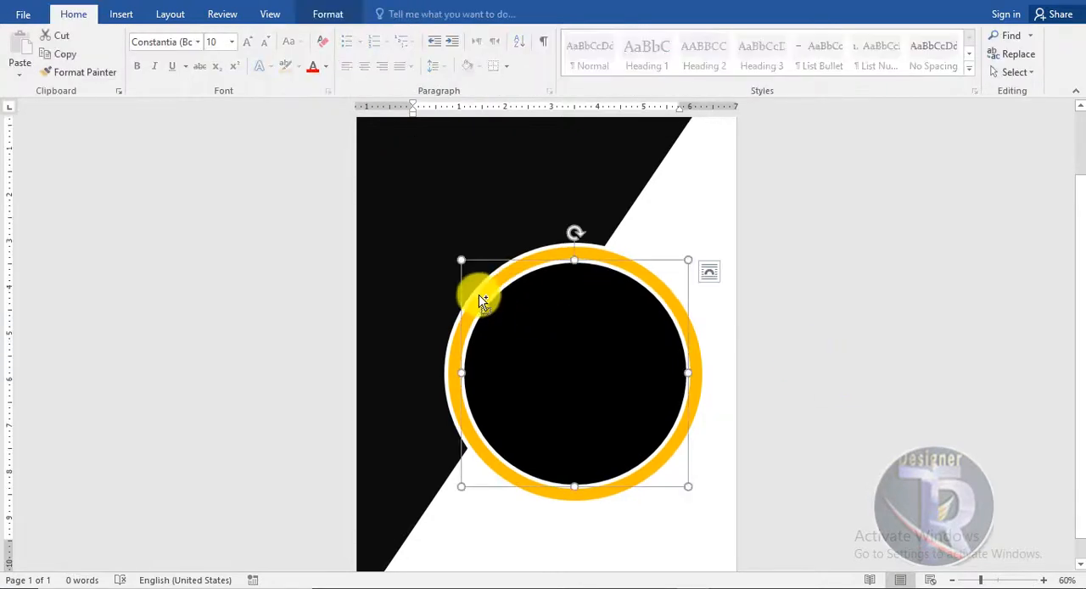
# - Group the black inner circle with the orange ring
pyautogui.keyDown('shift'); pyautogui.click(479, 301); pyautogui.keyUp('shift')
pyautogui.rightClick(483, 296)
pyautogui.click(674, 388)
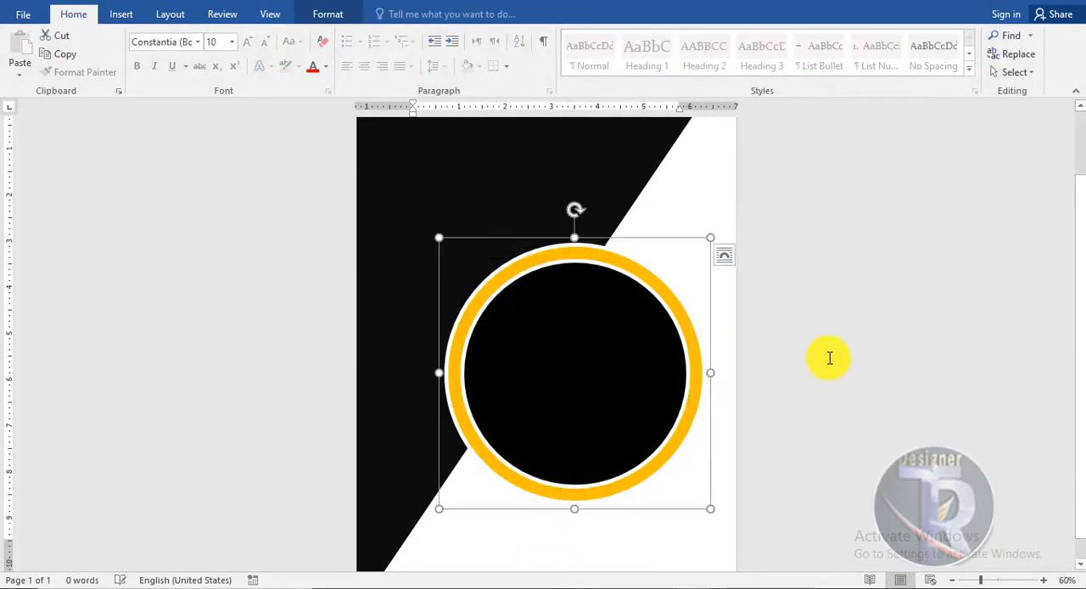
pyautogui.click(872, 294)
# - Shift the grouped circles slightly toward the page's left side and enlarge the group a little
pyautogui.moveTo(608, 403); pyautogui.dragTo(593, 403)
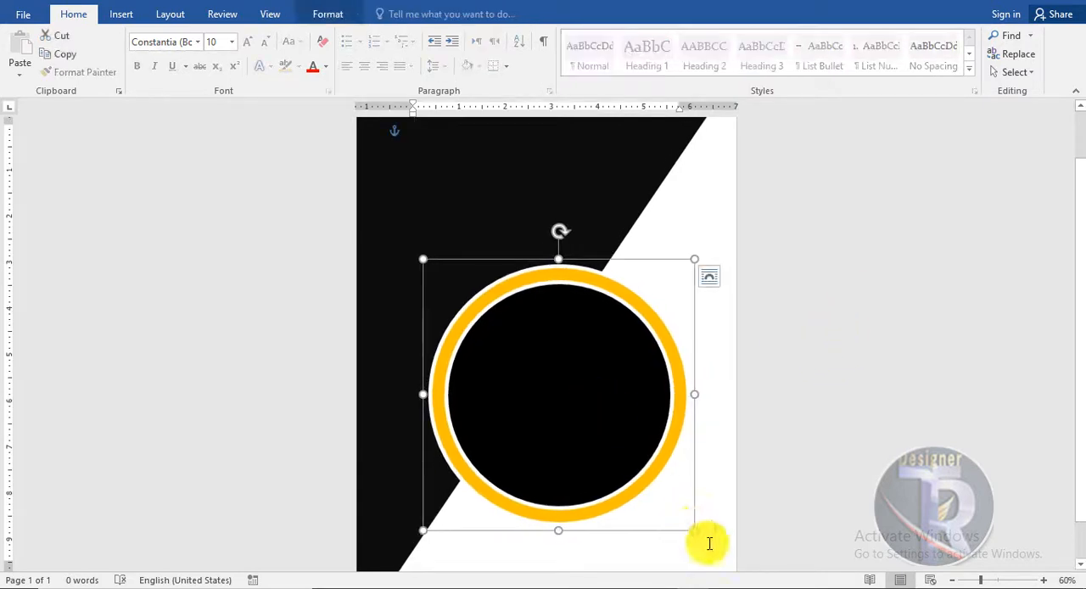
pyautogui.moveTo(693, 529); pyautogui.dragTo(704, 534)
pyautogui.click(877, 424)
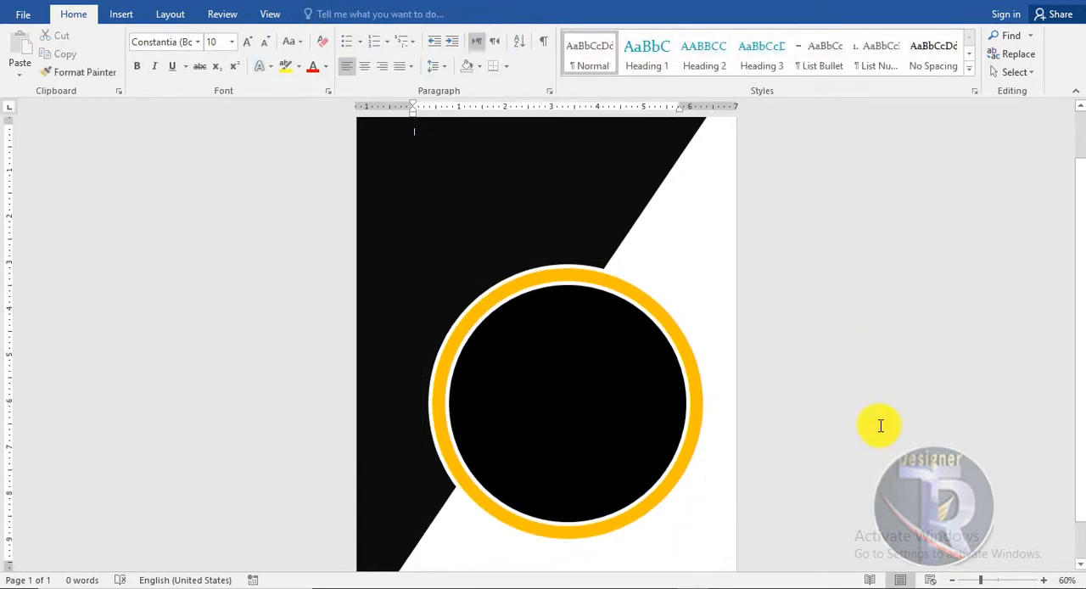
pyautogui.scroll(-3, 868, 419)
pyautogui.scroll(5, 871, 419)
pyautogui.scroll(-3, 877, 390)
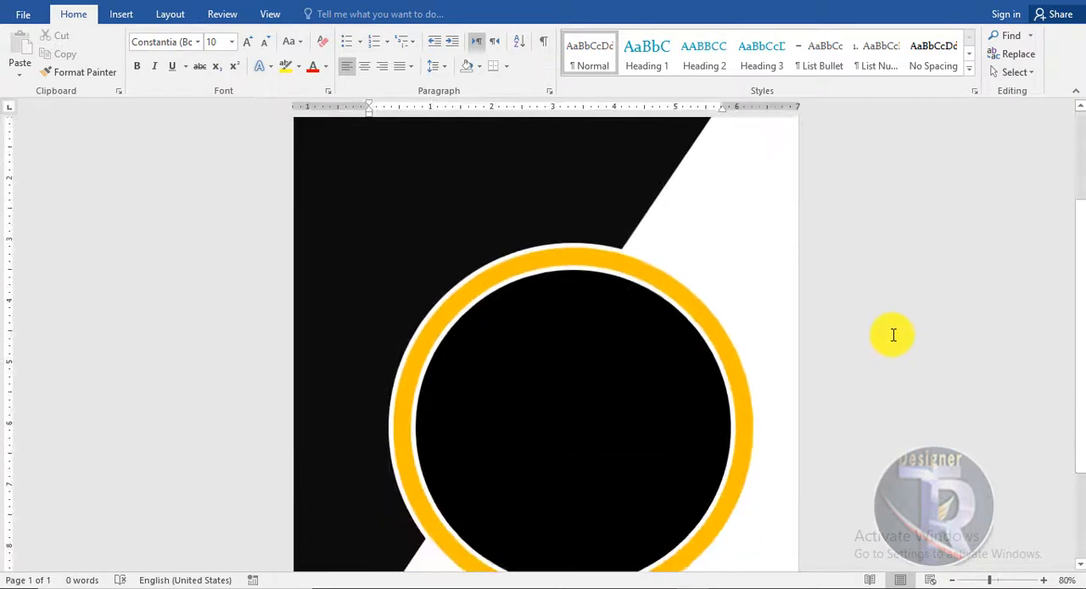
pyautogui.scroll(-2, 888, 327)
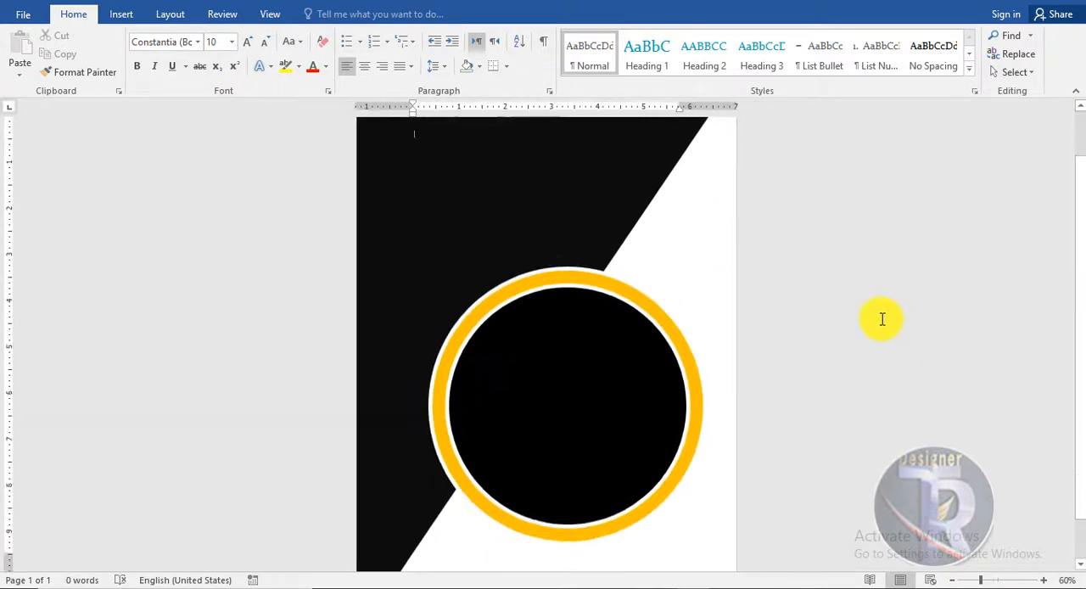
# - Change the fill of the diagonal shape to solid black
pyautogui.click(619, 201)
pyautogui.click(328, 14)
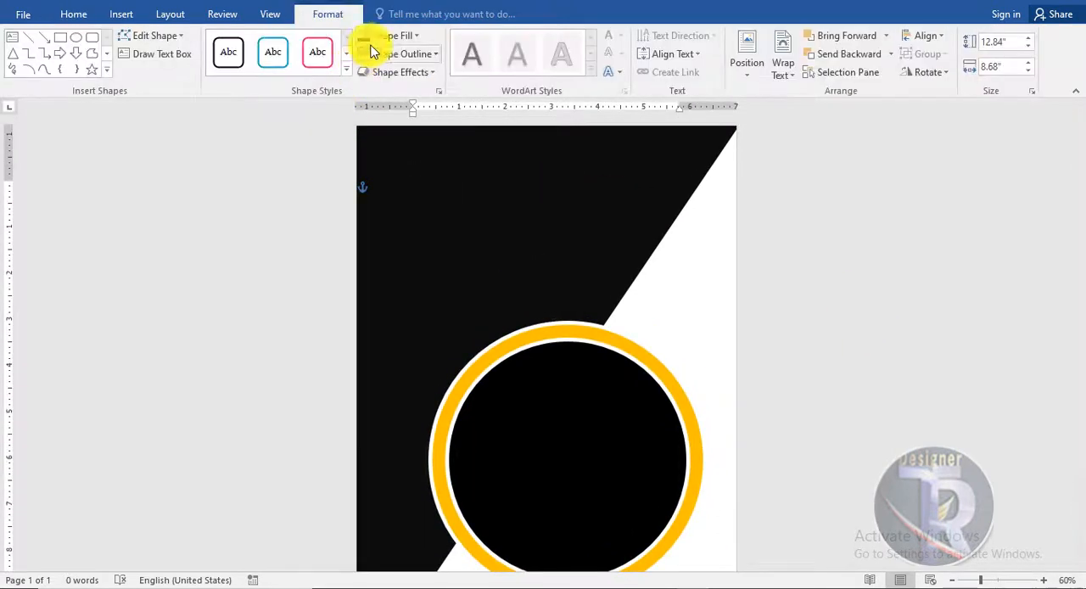
pyautogui.click(377, 36)
pyautogui.click(378, 76)
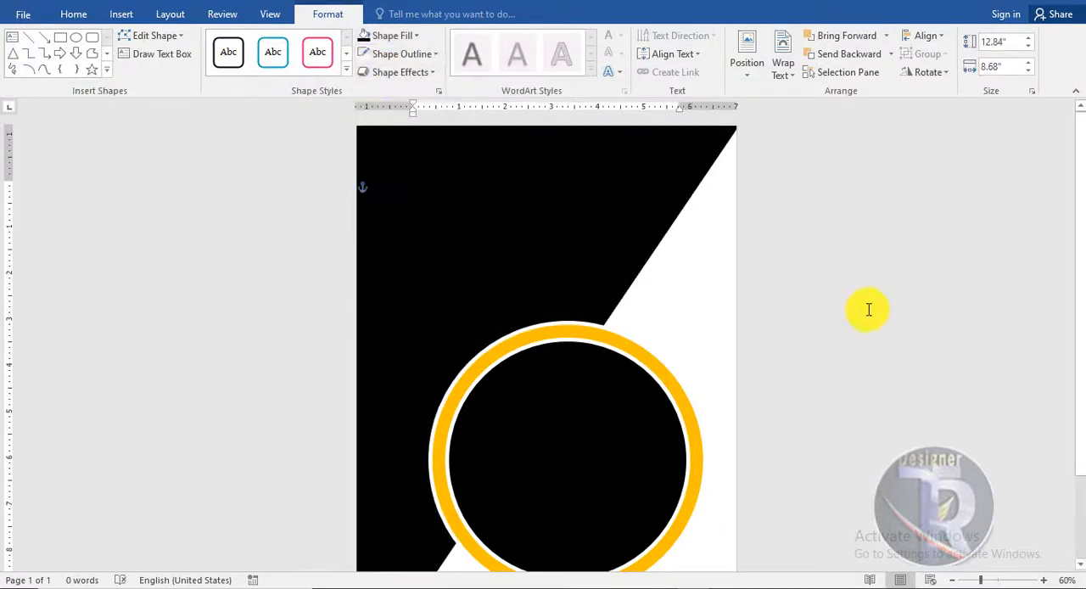
pyautogui.click(866, 308)
# - Insert the "ghj" picture of the man in a suit and set its text wrapping to sit in front of everything
pyautogui.click(123, 15)
pyautogui.click(157, 53)
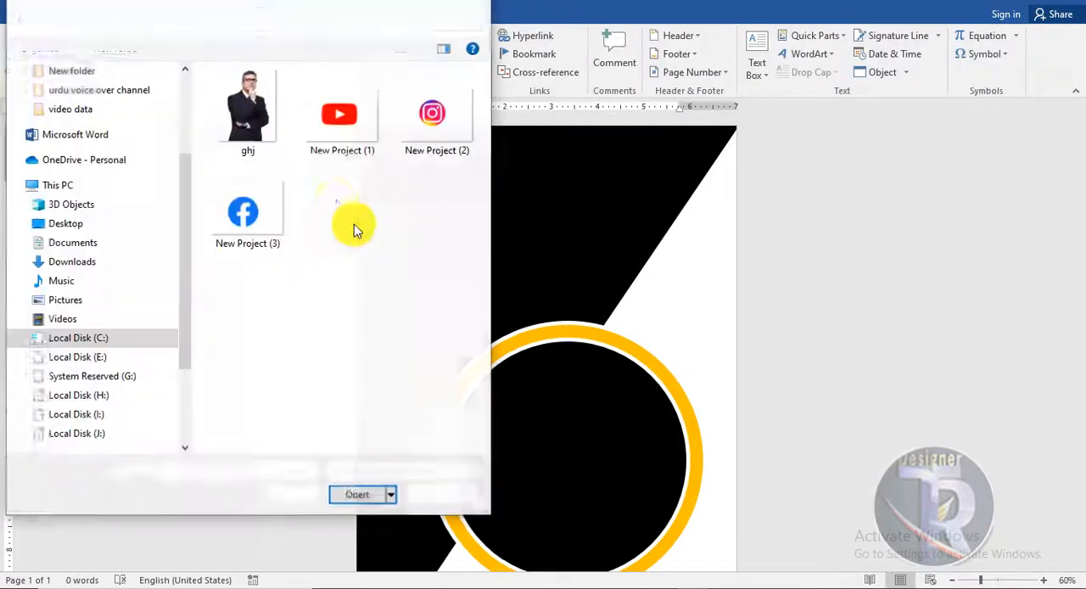
pyautogui.doubleClick(272, 109)
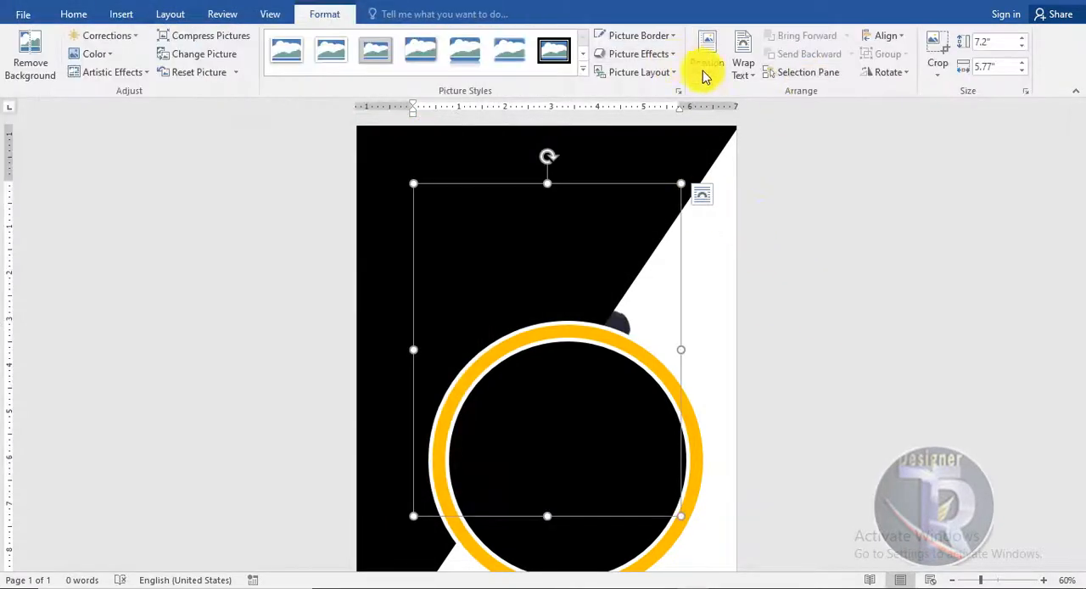
pyautogui.click(740, 68)
pyautogui.click(777, 274)
# - Nudge the man's picture upward and crop it to an oval shape so its lower edge is rounded
pyautogui.moveTo(613, 325)
pyautogui.mouseDown()
pyautogui.moveTo(606, 303)
pyautogui.moveTo(616, 306)
pyautogui.mouseUp()
pyautogui.click(937, 74)
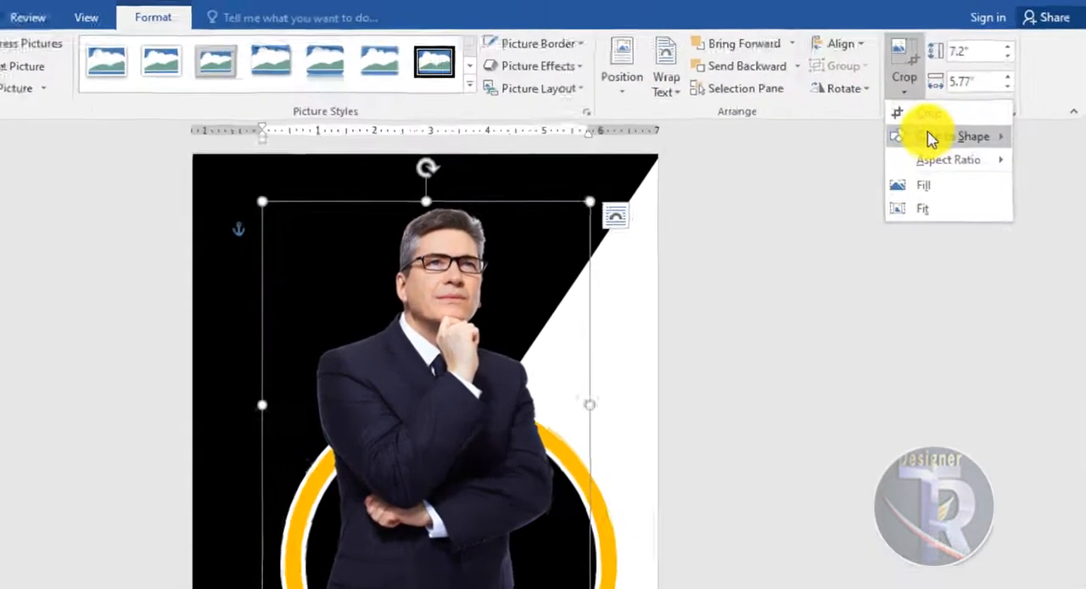
pyautogui.moveTo(975, 111)
pyautogui.click(562, 238)
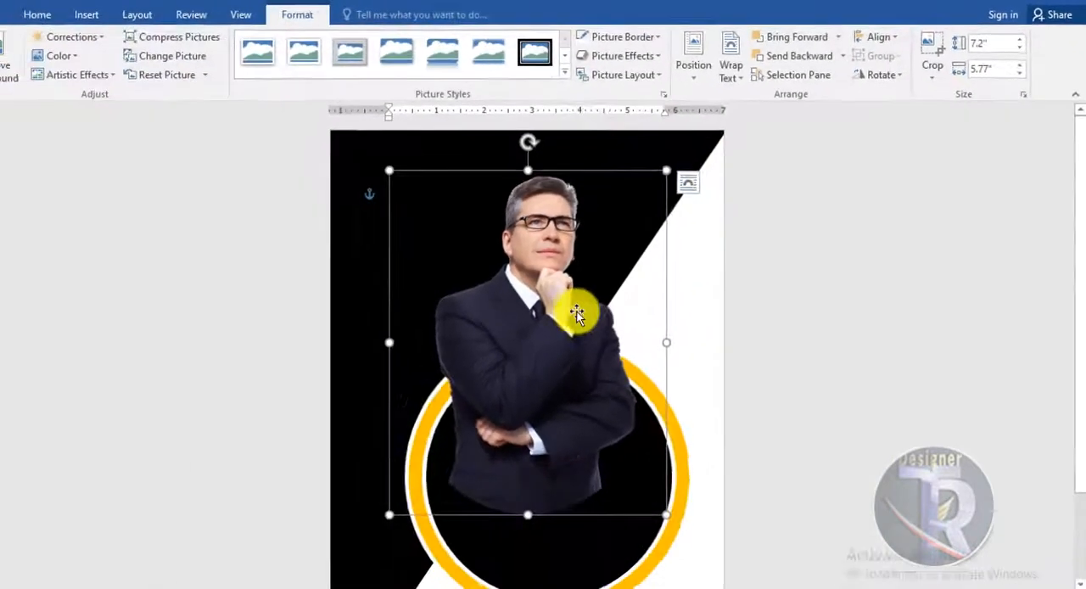
# - Place the man's picture over the orange ring with its rounded bottom inside the ring, and enlarge it to about 7.7" by 6.17"
pyautogui.moveTo(373, 436); pyautogui.dragTo(397, 538)
pyautogui.moveTo(611, 372); pyautogui.dragTo(609, 383)
pyautogui.scroll(-2, 810, 322)
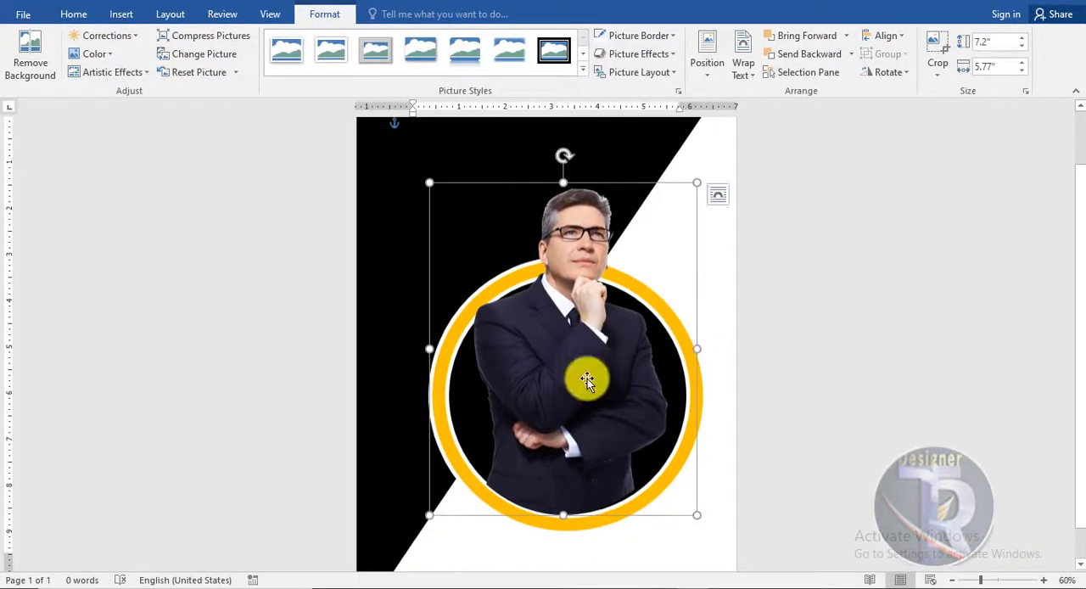
pyautogui.moveTo(421, 173); pyautogui.dragTo(417, 161)
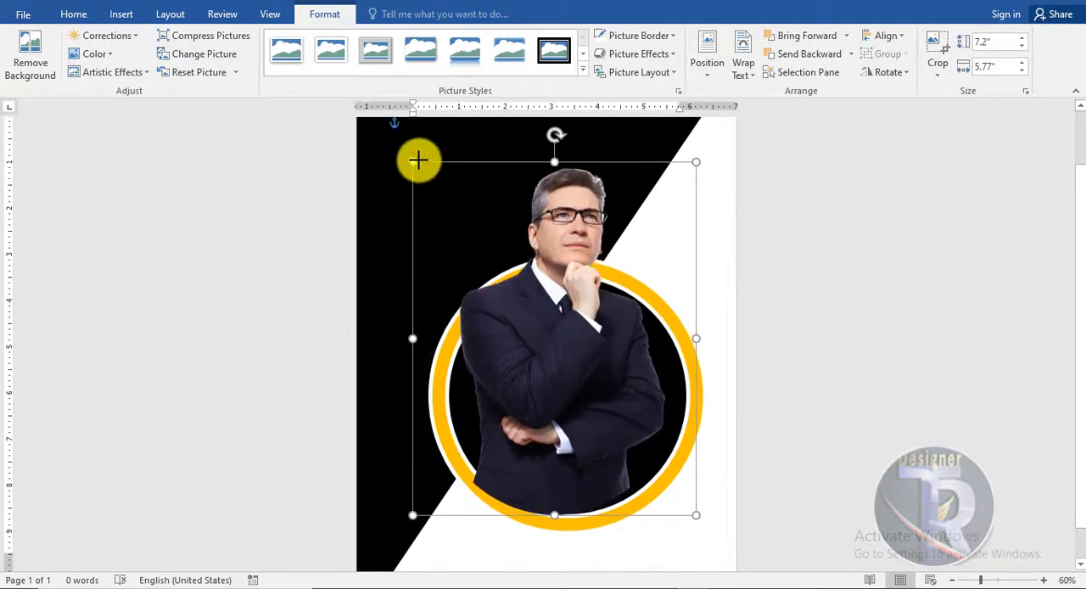
pyautogui.moveTo(540, 371); pyautogui.dragTo(554, 369)
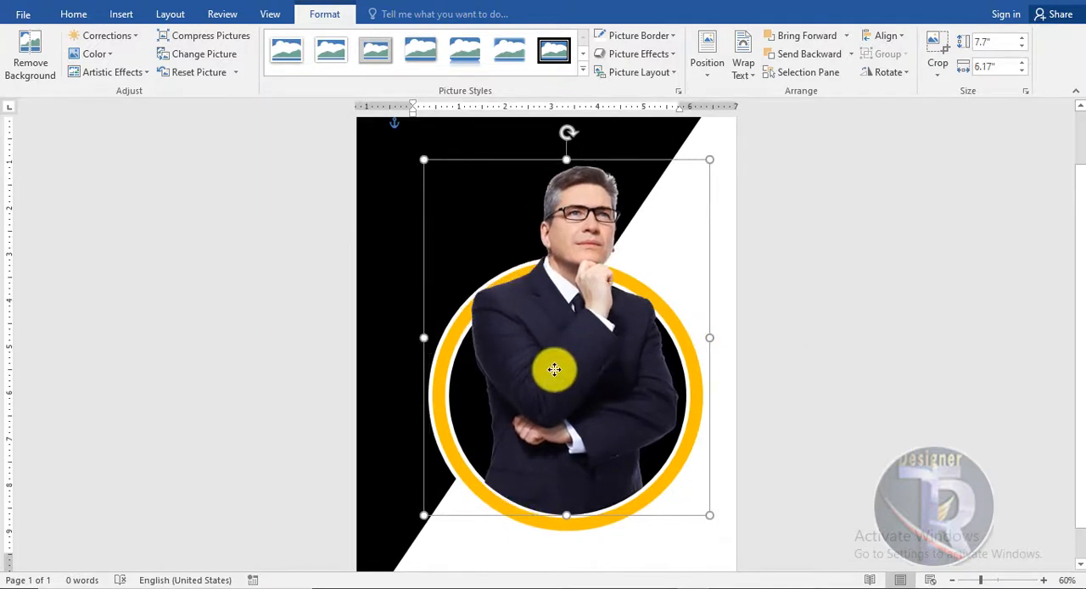
pyautogui.click(928, 430)
# - Apply the strongest sharpening correction preset to the man's picture
pyautogui.click(621, 323)
pyautogui.click(326, 15)
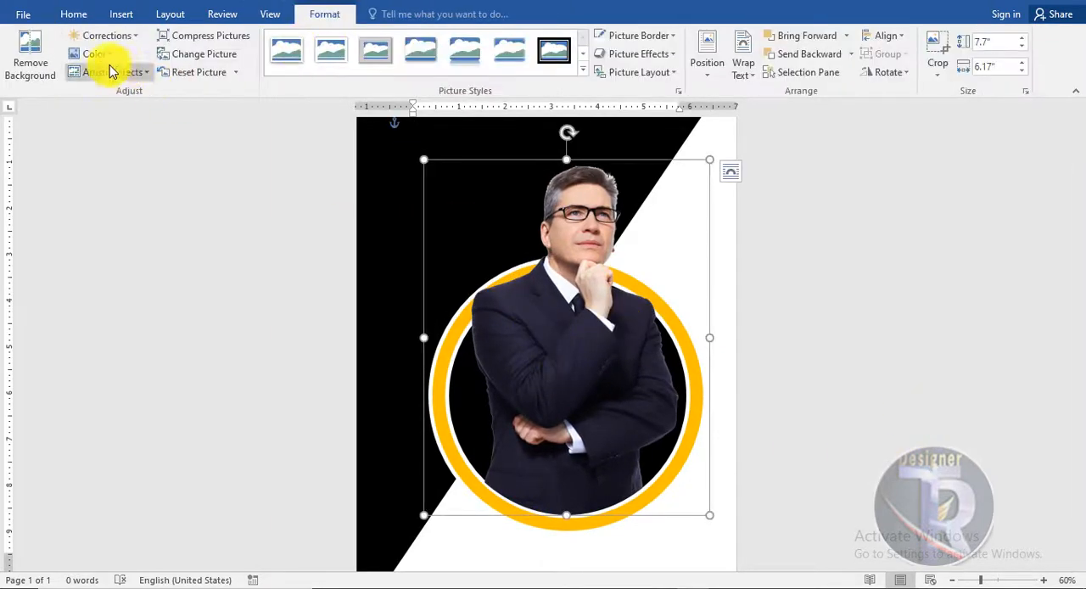
pyautogui.click(103, 59)
pyautogui.click(130, 36)
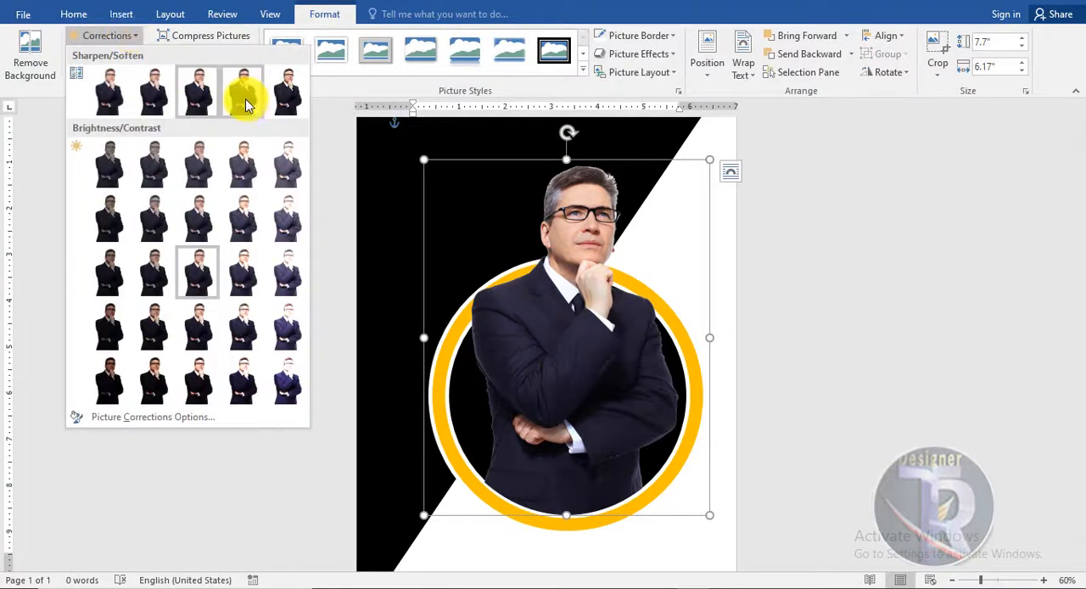
pyautogui.click(282, 95)
pyautogui.click(949, 275)
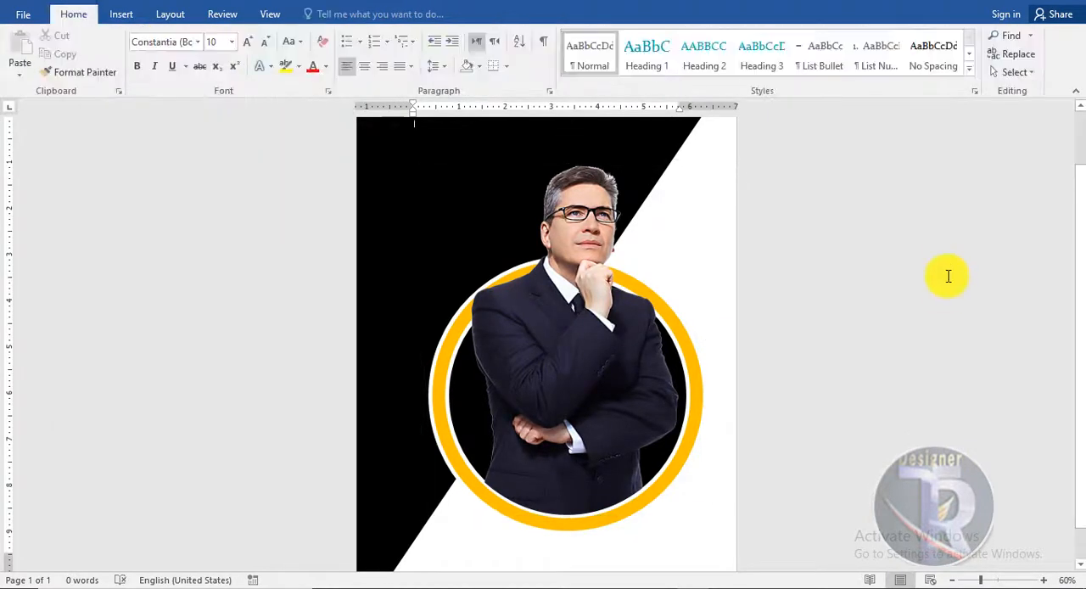
pyautogui.keyDown('ctrl'); pyautogui.scroll(2, 949, 275); pyautogui.keyUp('ctrl')
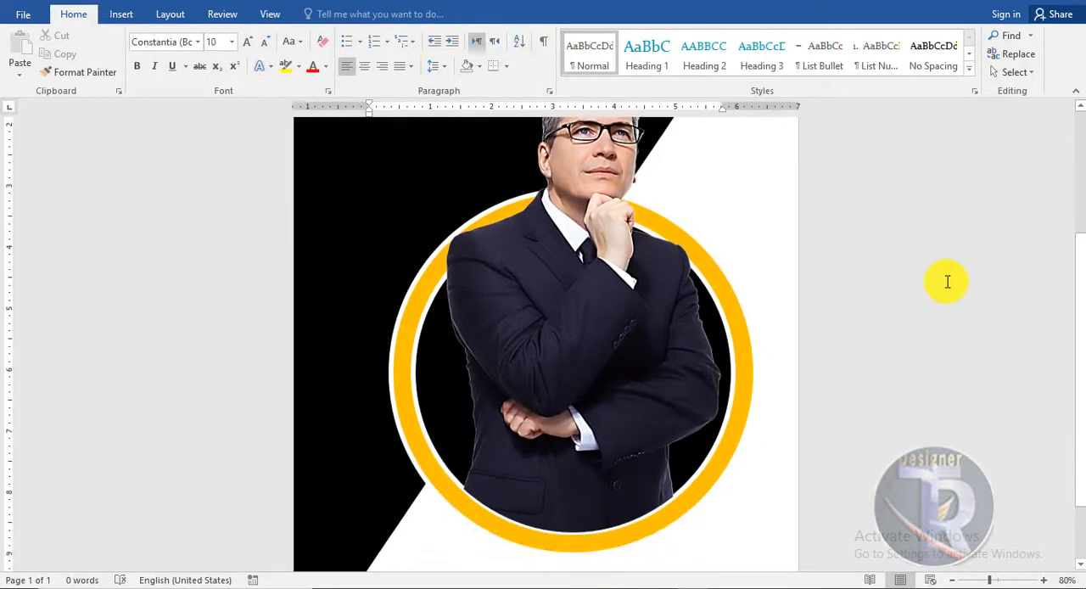
pyautogui.keyDown('ctrl'); pyautogui.scroll(-2, 947, 282); pyautogui.keyUp('ctrl')
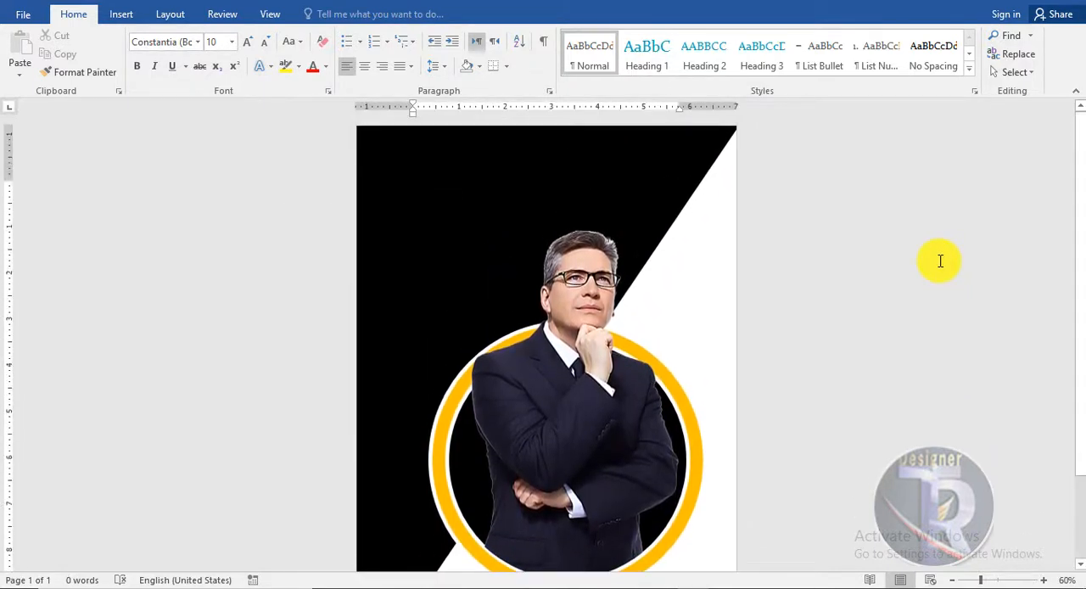
# - Draw a rectangle about 12.12" by 8.36" covering the whole page and send it behind all other objects
pyautogui.click(119, 15)
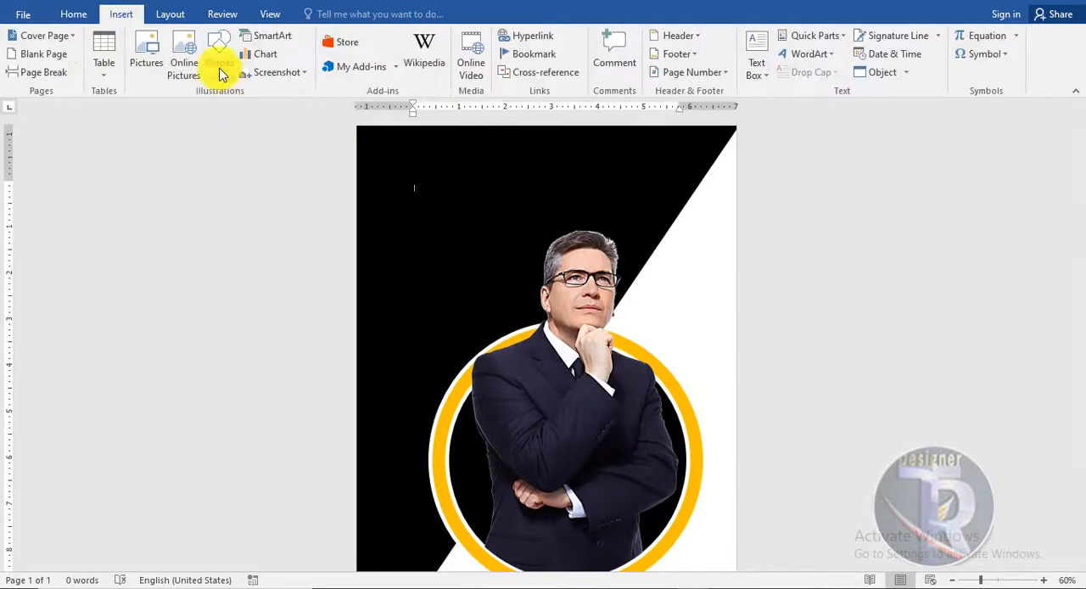
pyautogui.click(218, 67)
pyautogui.click(261, 108)
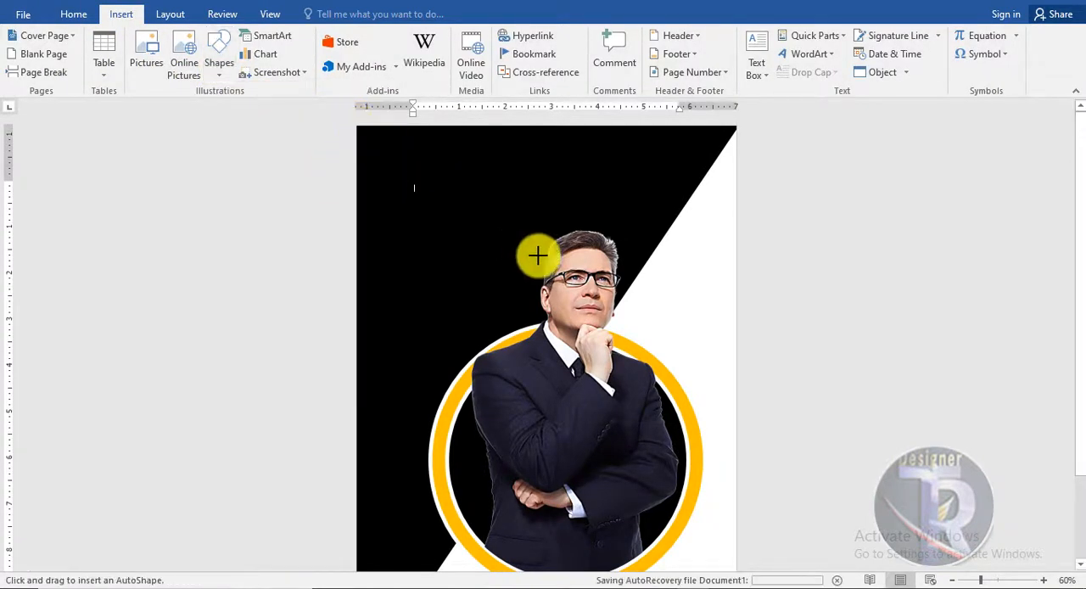
pyautogui.moveTo(357, 127); pyautogui.dragTo(727, 453)
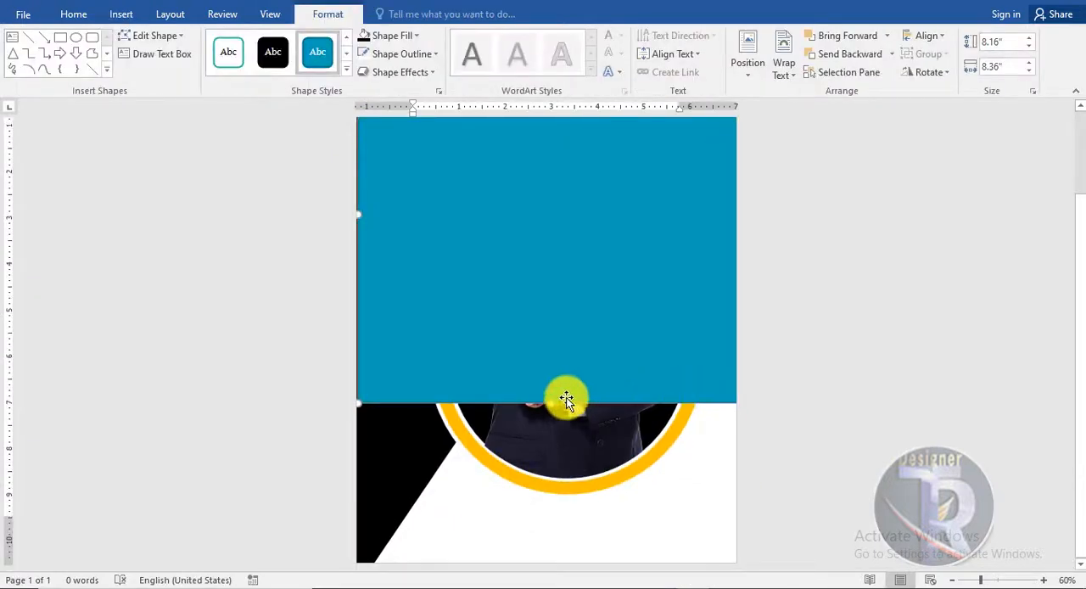
pyautogui.moveTo(554, 405); pyautogui.dragTo(544, 577)
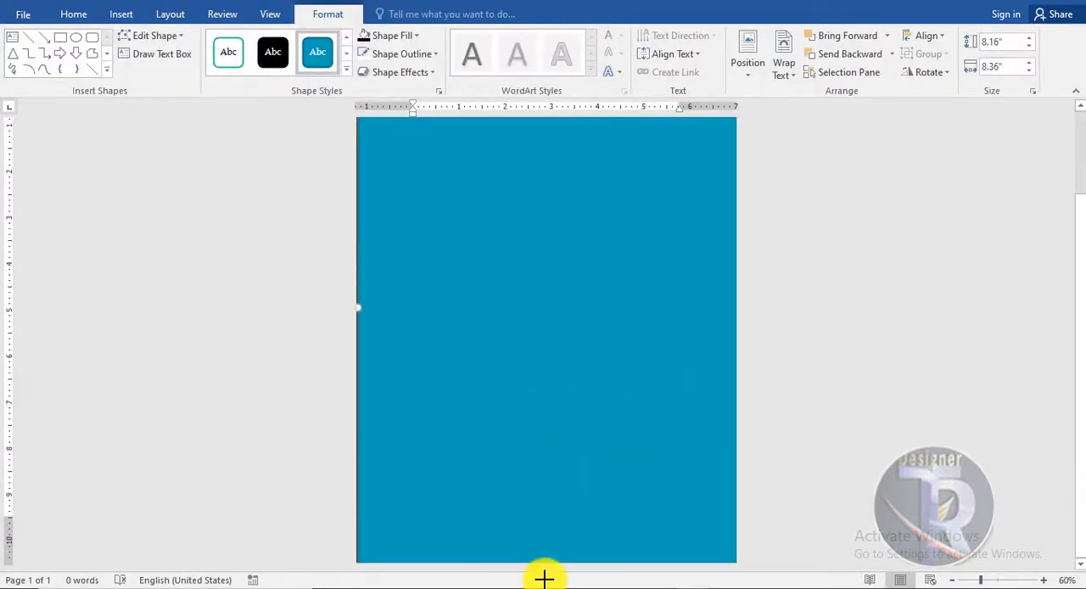
pyautogui.rightClick(414, 233)
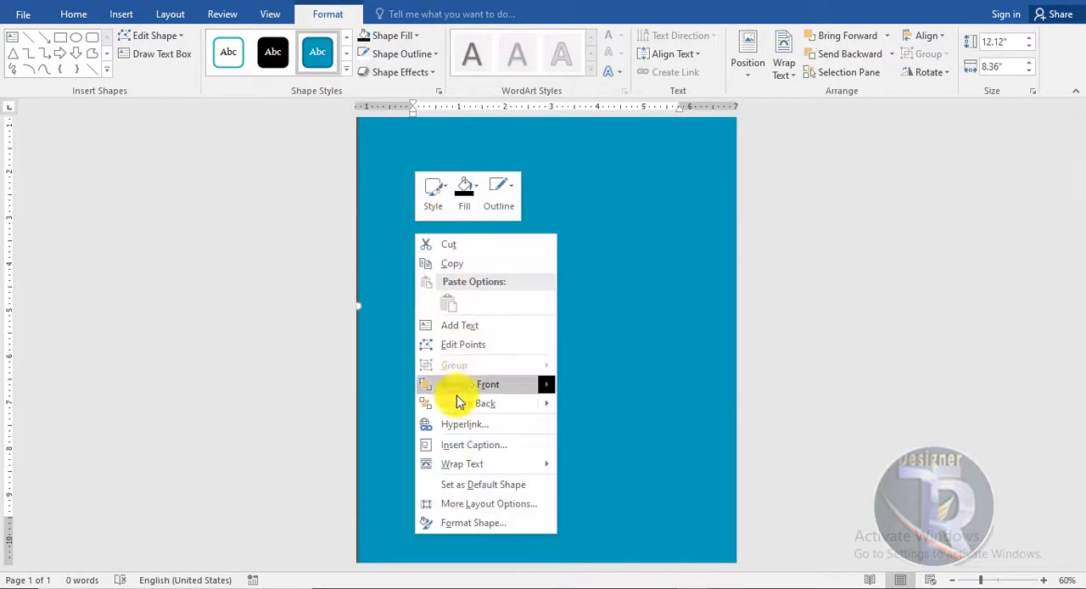
pyautogui.click(461, 427)
# - Fill the full-page background rectangle with light grey
pyautogui.click(403, 38)
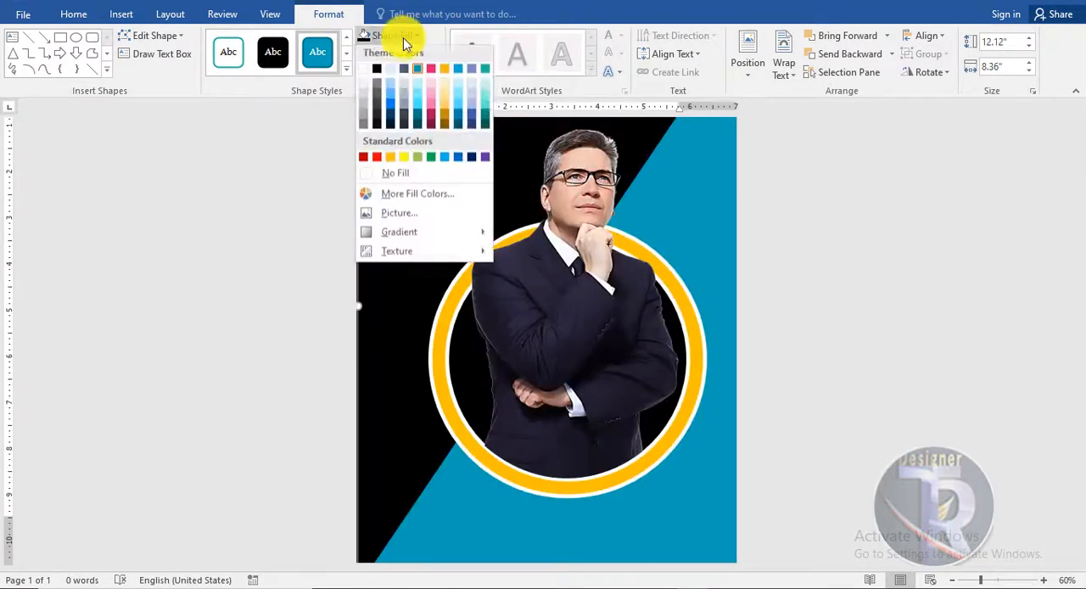
pyautogui.click(364, 94)
pyautogui.click(940, 304)
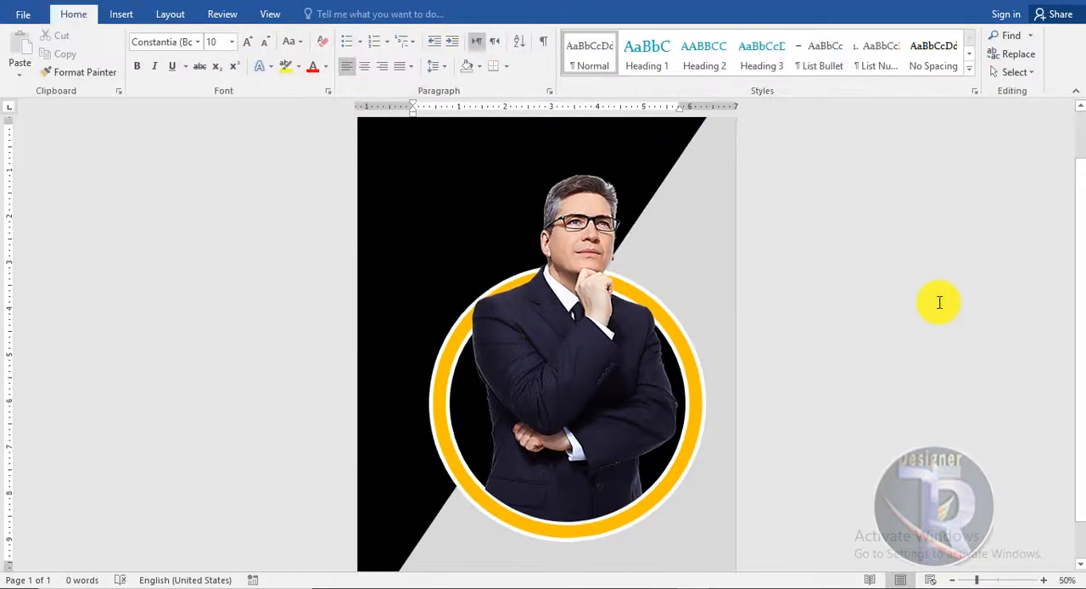
pyautogui.scroll(-3, 939, 303)
pyautogui.scroll(2, 939, 303)
pyautogui.scroll(2, 938, 303)
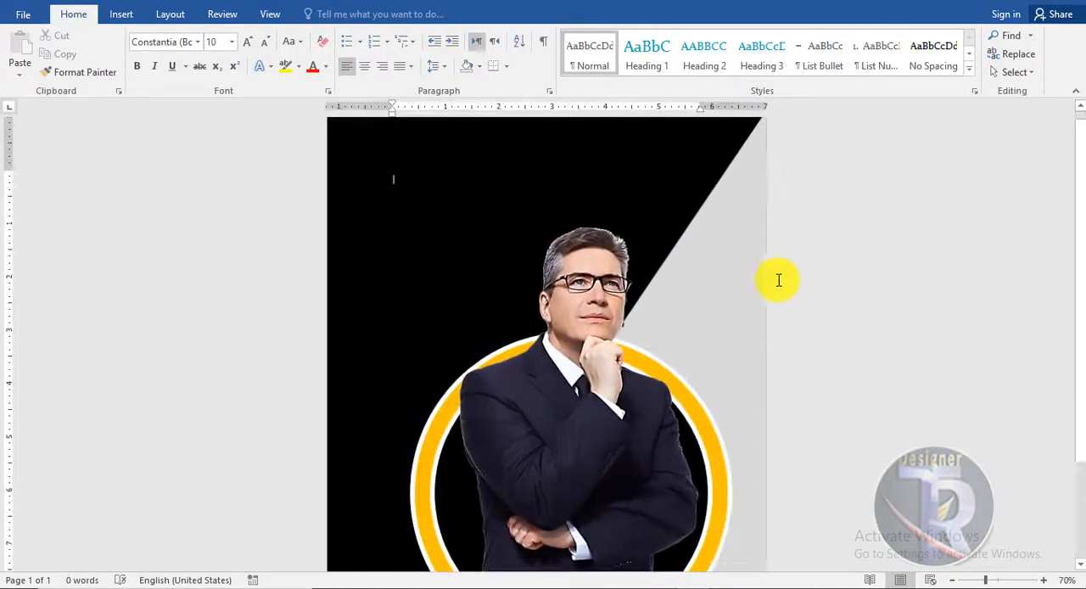
pyautogui.click(761, 259)
pyautogui.click(321, 14)
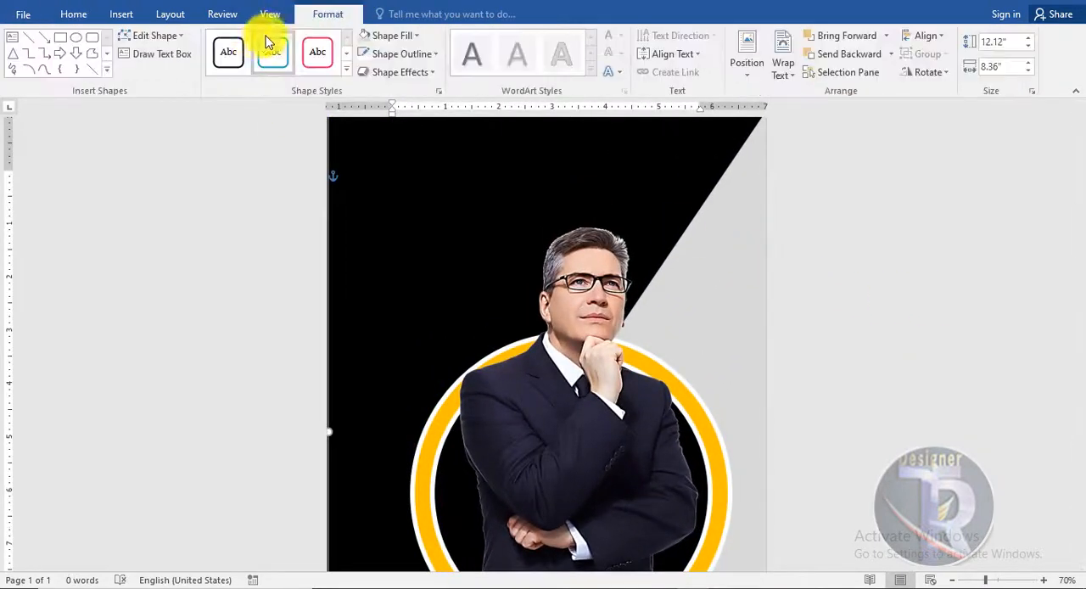
pyautogui.click(386, 36)
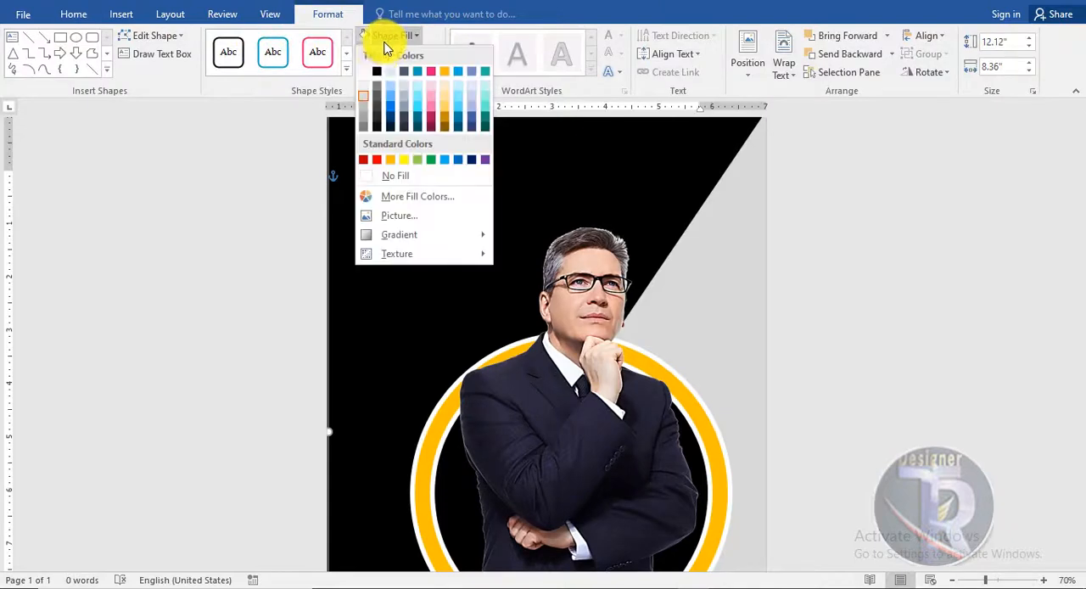
pyautogui.click(366, 104)
pyautogui.click(941, 271)
pyautogui.scroll(-1, 933, 252)
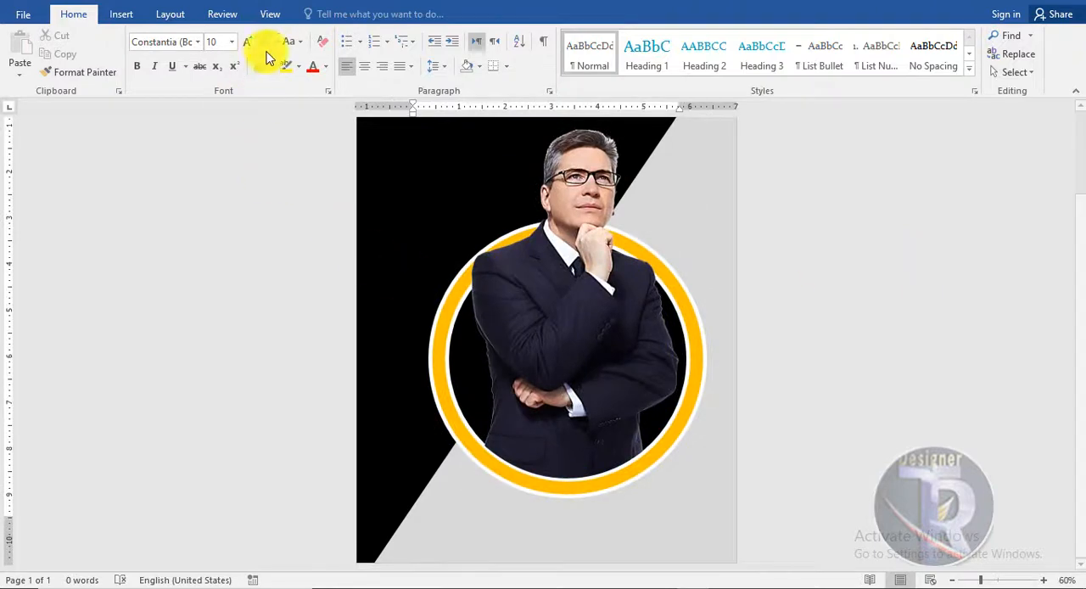
# - Draw a circle about 1.48" in diameter on the ring's lower left and duplicate it at the bottom of the ring
pyautogui.click(121, 15)
pyautogui.click(219, 58)
pyautogui.click(268, 108)
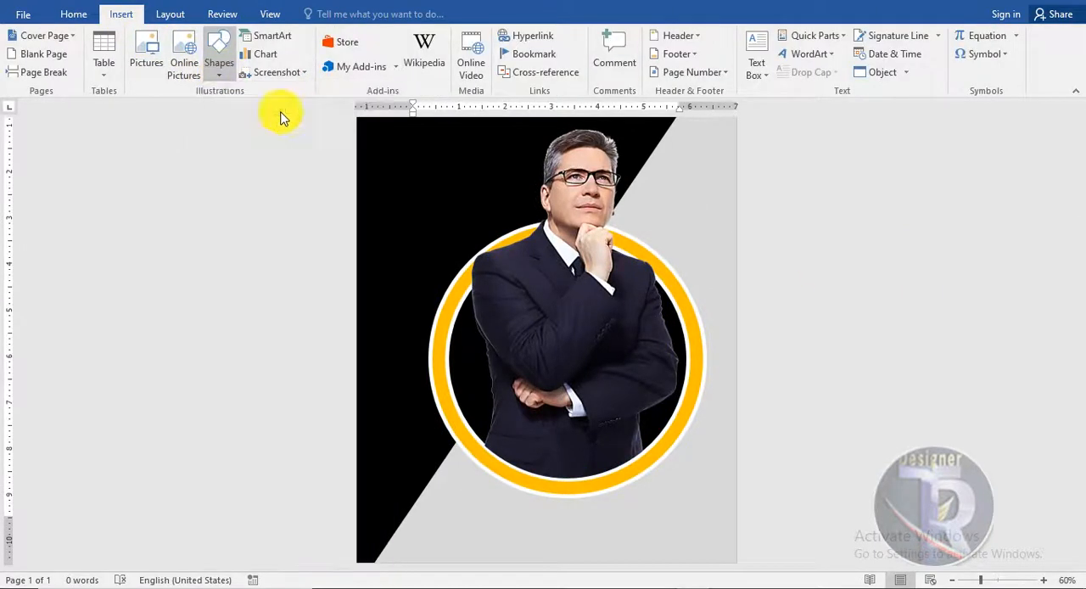
pyautogui.moveTo(413, 386); pyautogui.dragTo(465, 428)
pyautogui.moveTo(434, 389); pyautogui.dragTo(521, 469)
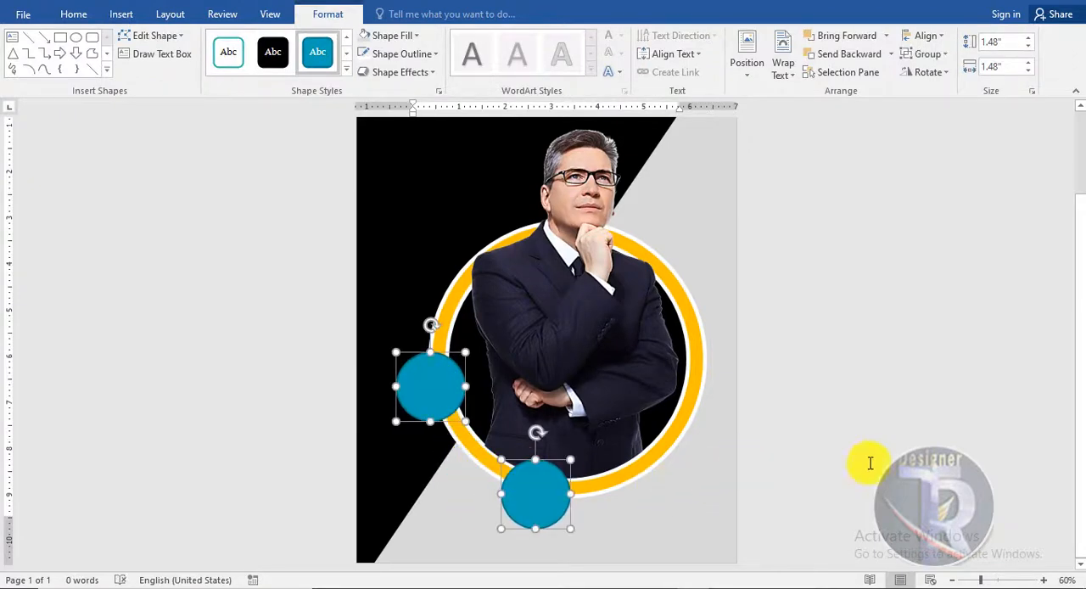
# - Duplicate the small bottom circle onto the ring's lower right and adjust the spacing of the three circles along the ring
pyautogui.click(850, 443)
pyautogui.click(540, 509)
pyautogui.moveTo(553, 515); pyautogui.dragTo(664, 460)
pyautogui.click(846, 492)
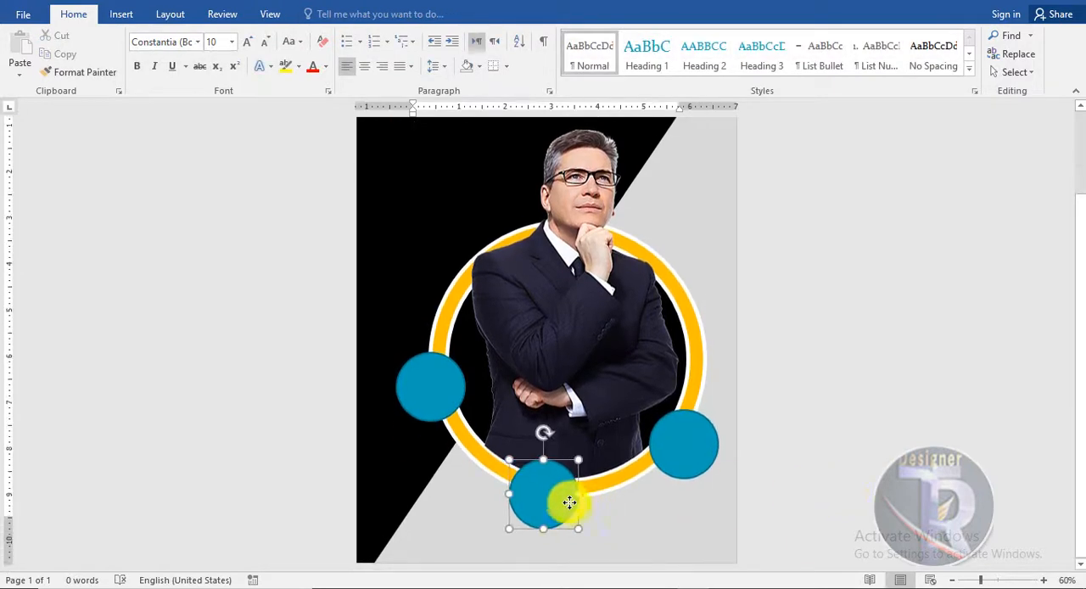
pyautogui.click(569, 502)
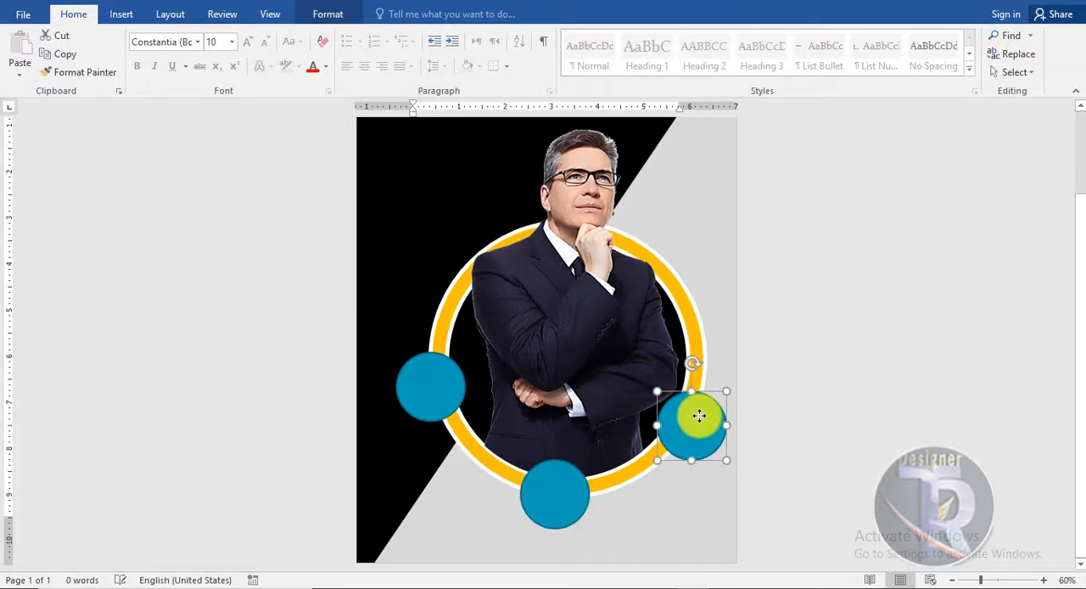
pyautogui.moveTo(438, 413); pyautogui.dragTo(444, 421)
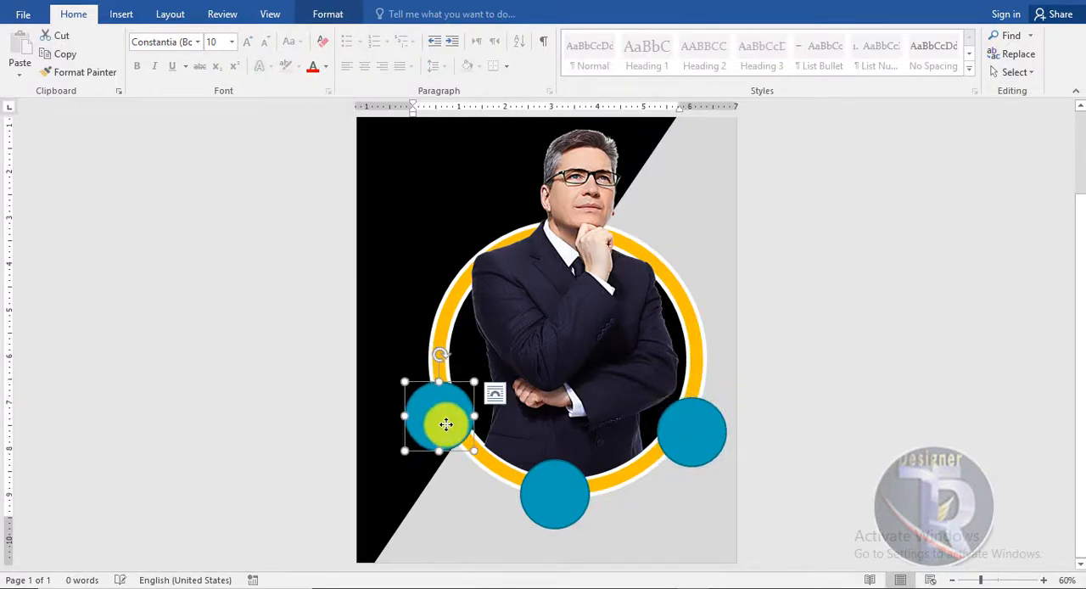
# - Fill the circle on the ring's lower left with black and give it a 6 pt orange outline
pyautogui.click(327, 13)
pyautogui.click(392, 35)
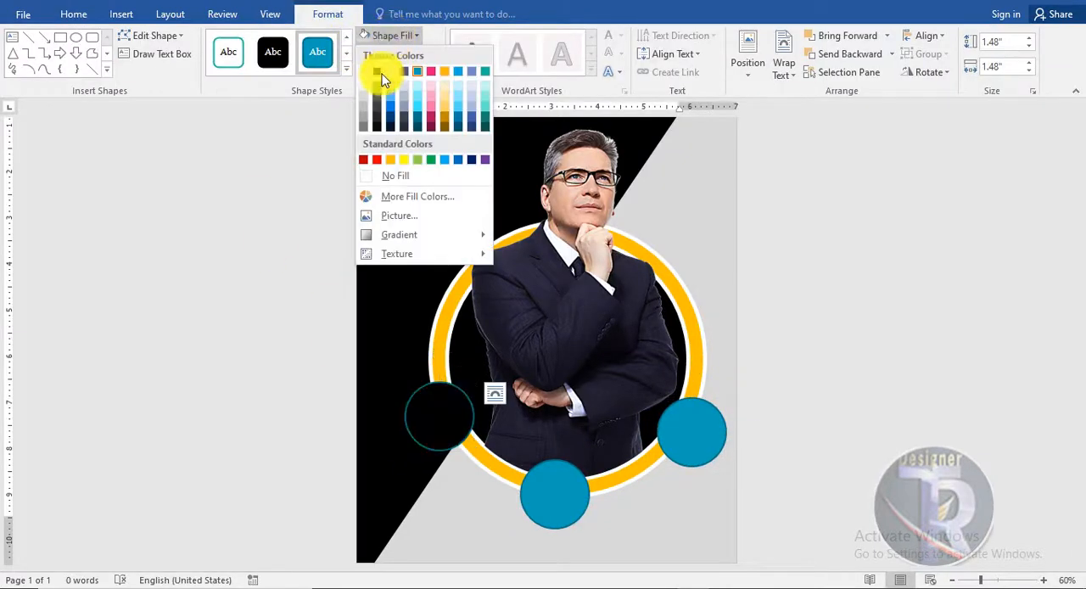
pyautogui.click(381, 74)
pyautogui.click(398, 53)
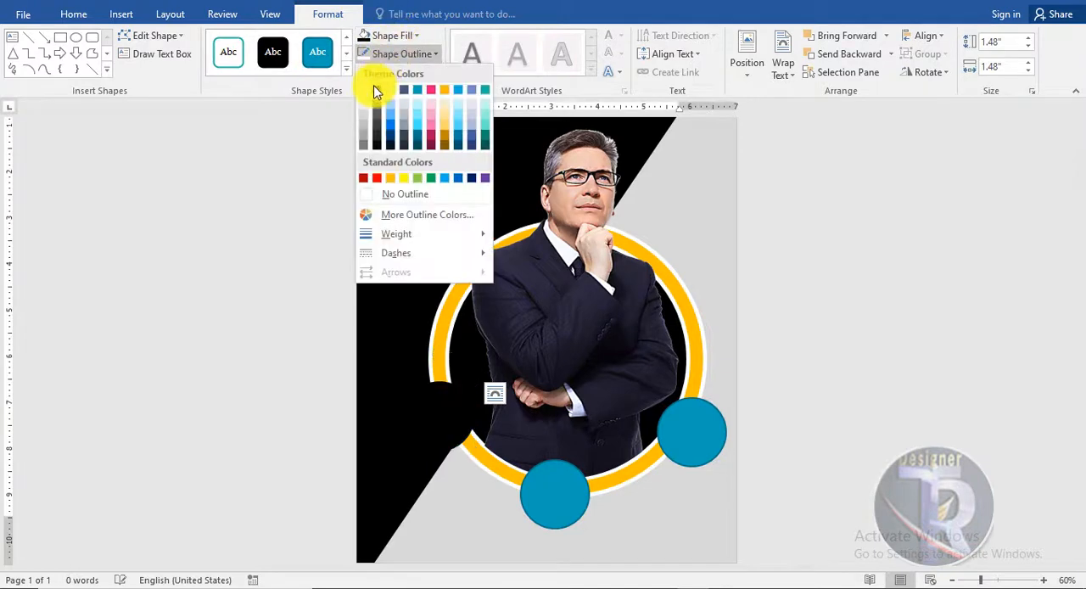
pyautogui.click(390, 179)
pyautogui.click(403, 53)
pyautogui.moveTo(399, 231)
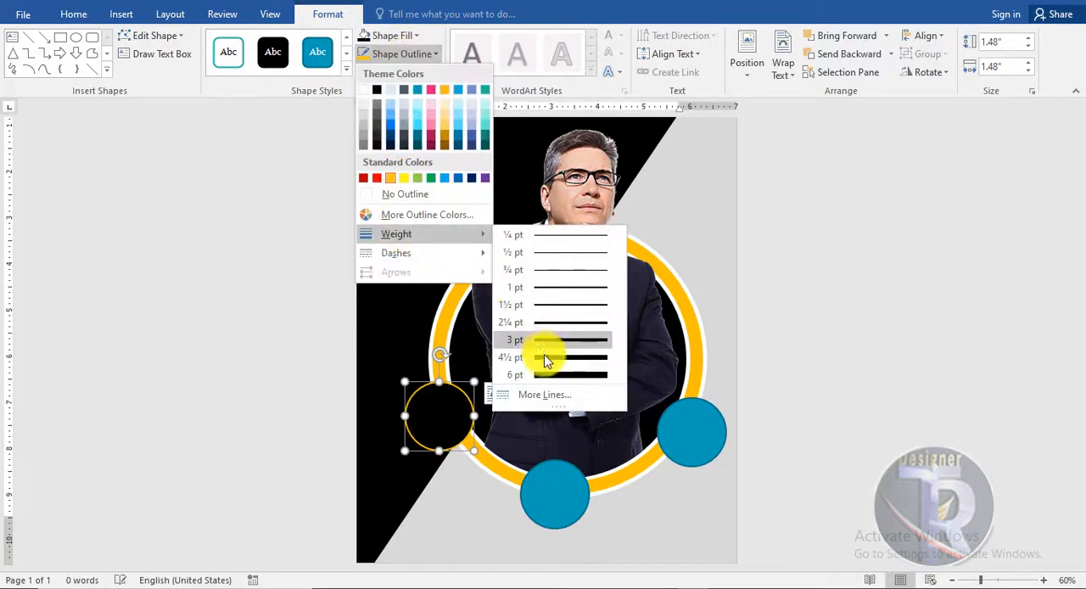
pyautogui.click(547, 373)
# - Delete the two blue circles and replace them with copies of the black orange-outlined circle at the ring's bottom and lower right
pyautogui.click(550, 487)
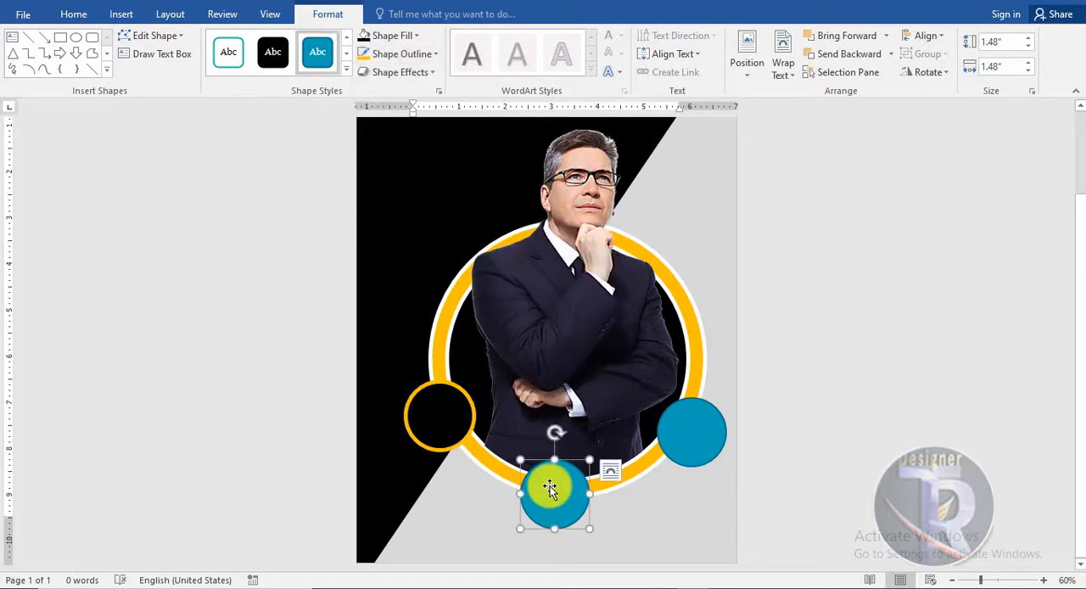
pyautogui.press('Delete')
pyautogui.click(678, 440)
pyautogui.press('Delete')
pyautogui.moveTo(447, 431); pyautogui.dragTo(673, 452)
pyautogui.click(610, 506)
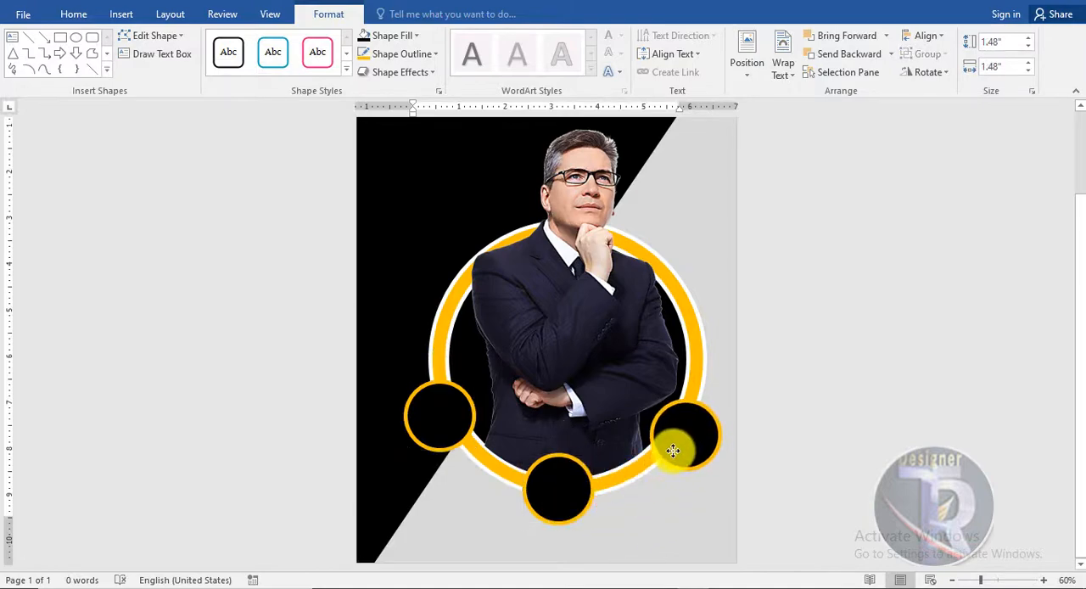
pyautogui.click(894, 478)
# - Insert the YouTube logo picture in front of text, shrink it to about 1.51" by 2.03" and centre it on the bottom circle
pyautogui.click(126, 15)
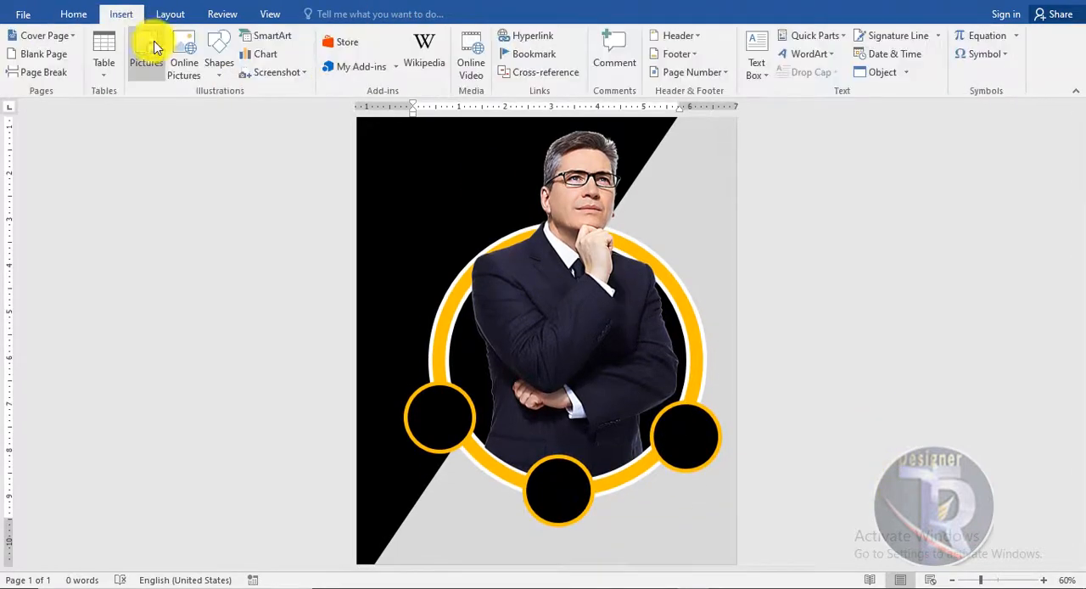
pyautogui.click(148, 47)
pyautogui.doubleClick(352, 115)
pyautogui.click(742, 64)
pyautogui.click(779, 208)
pyautogui.moveTo(556, 190); pyautogui.dragTo(580, 379)
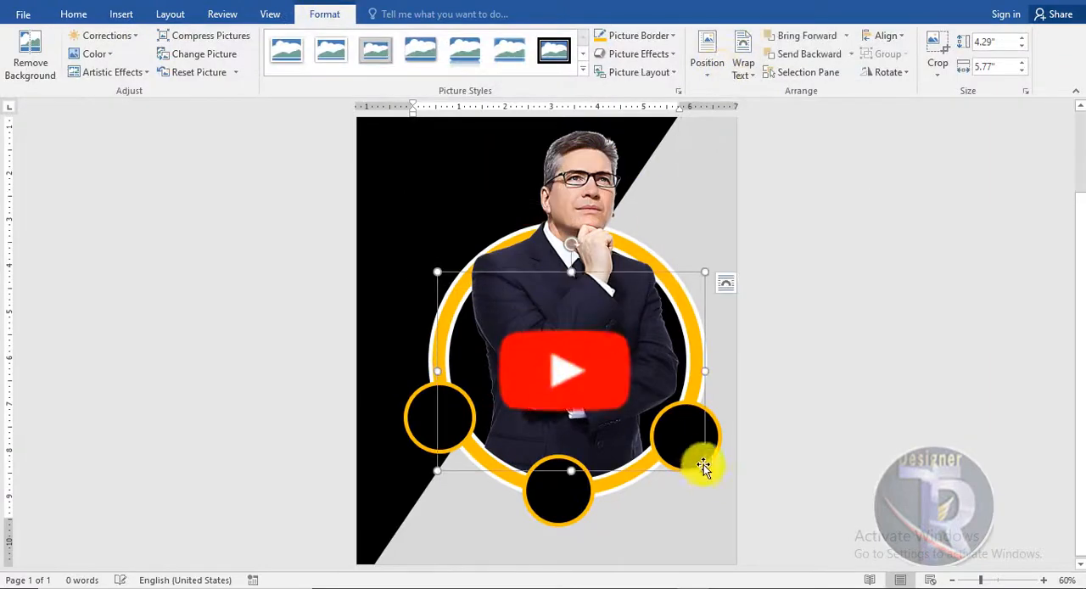
pyautogui.moveTo(705, 470); pyautogui.dragTo(543, 342)
pyautogui.moveTo(509, 310); pyautogui.dragTo(581, 503)
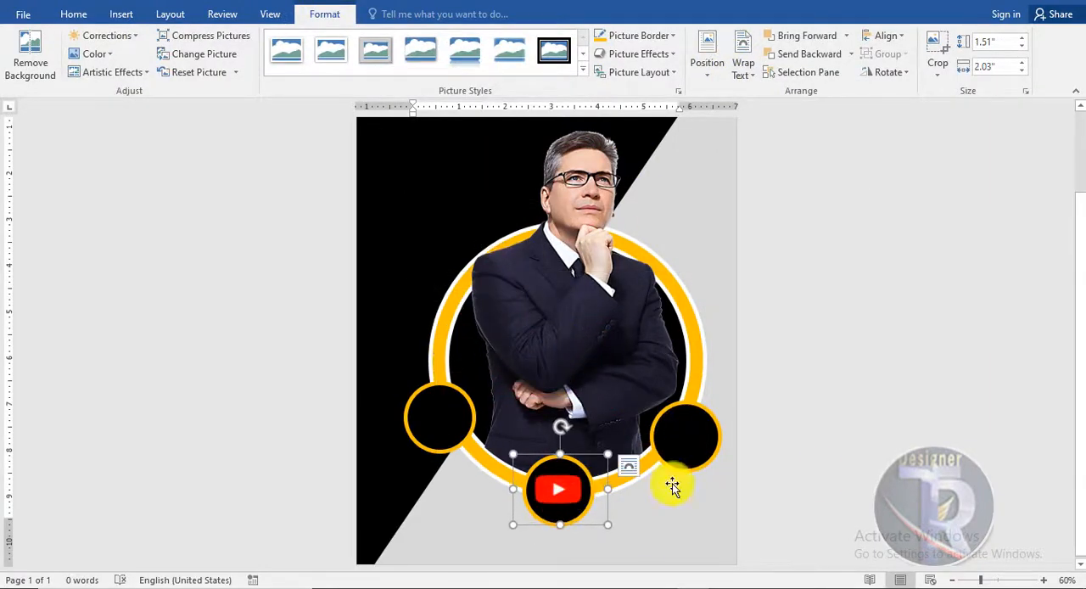
pyautogui.click(255, 212)
# - Insert the Instagram logo picture in front of text, shrink it to about 1.86" by 2.51" and centre it on the lower-right circle
pyautogui.click(121, 15)
pyautogui.click(153, 55)
pyautogui.doubleClick(463, 126)
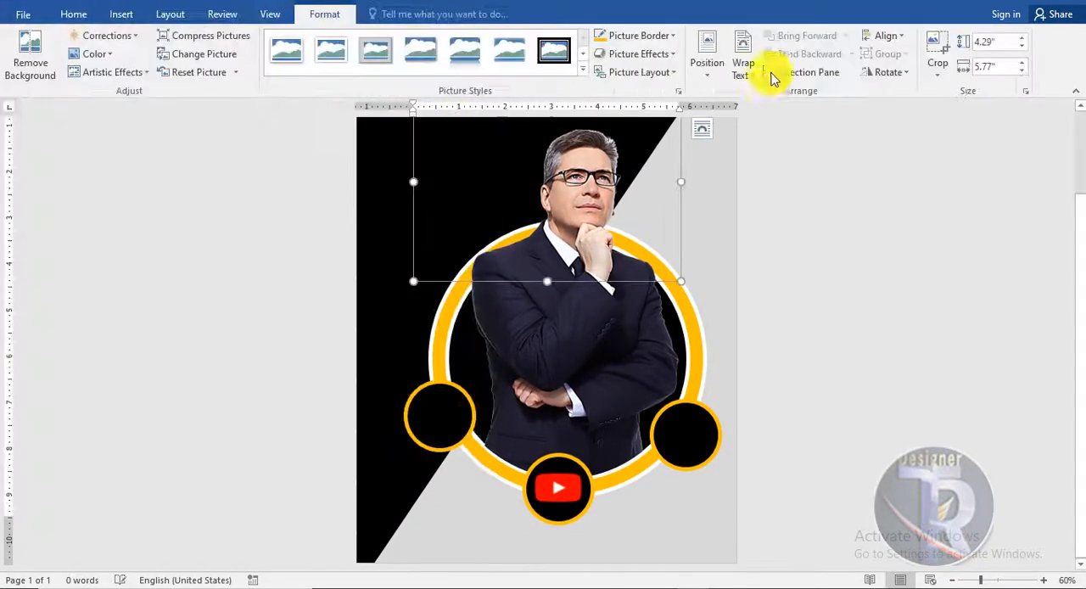
pyautogui.click(747, 73)
pyautogui.click(779, 208)
pyautogui.moveTo(554, 178); pyautogui.dragTo(527, 306)
pyautogui.moveTo(389, 211); pyautogui.dragTo(692, 434)
pyautogui.moveTo(641, 400); pyautogui.dragTo(625, 381)
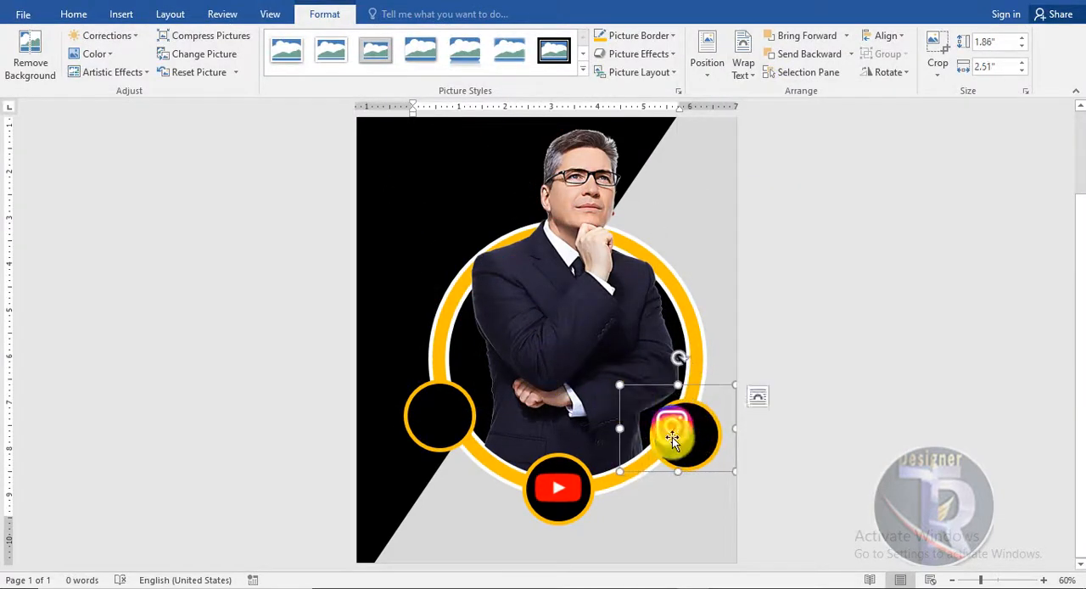
pyautogui.click(852, 411)
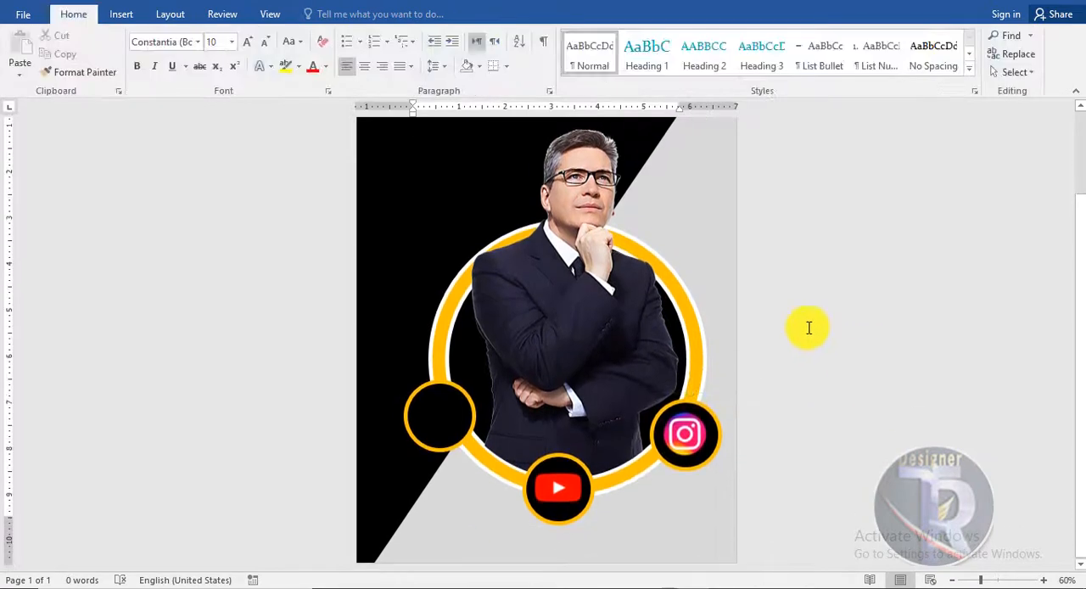
pyautogui.click(122, 14)
pyautogui.click(577, 467)
pyautogui.click(312, 19)
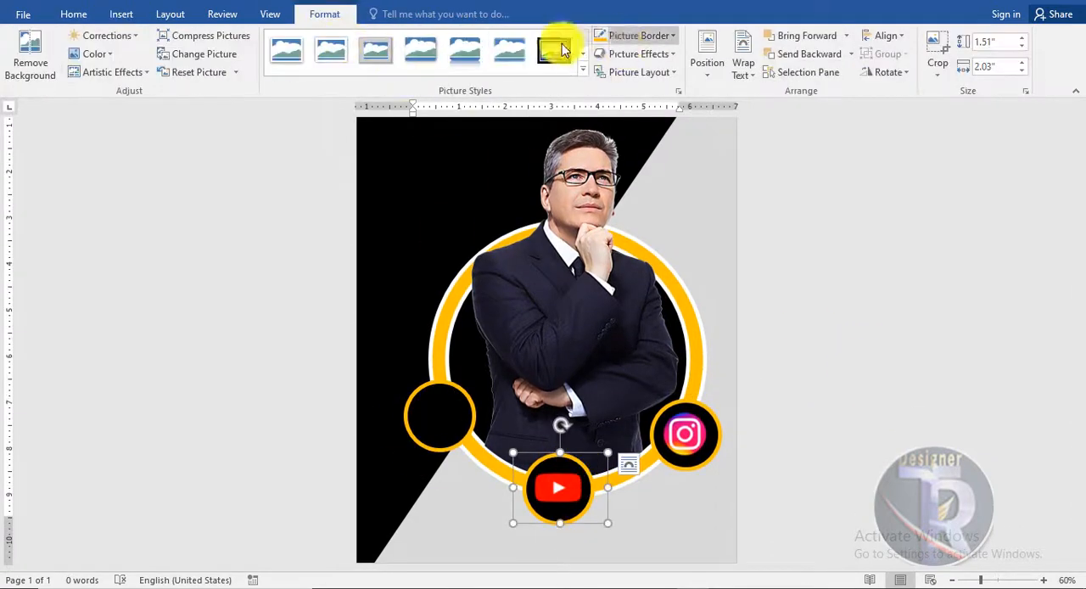
pyautogui.moveTo(558, 484); pyautogui.dragTo(557, 500)
pyautogui.click(575, 461)
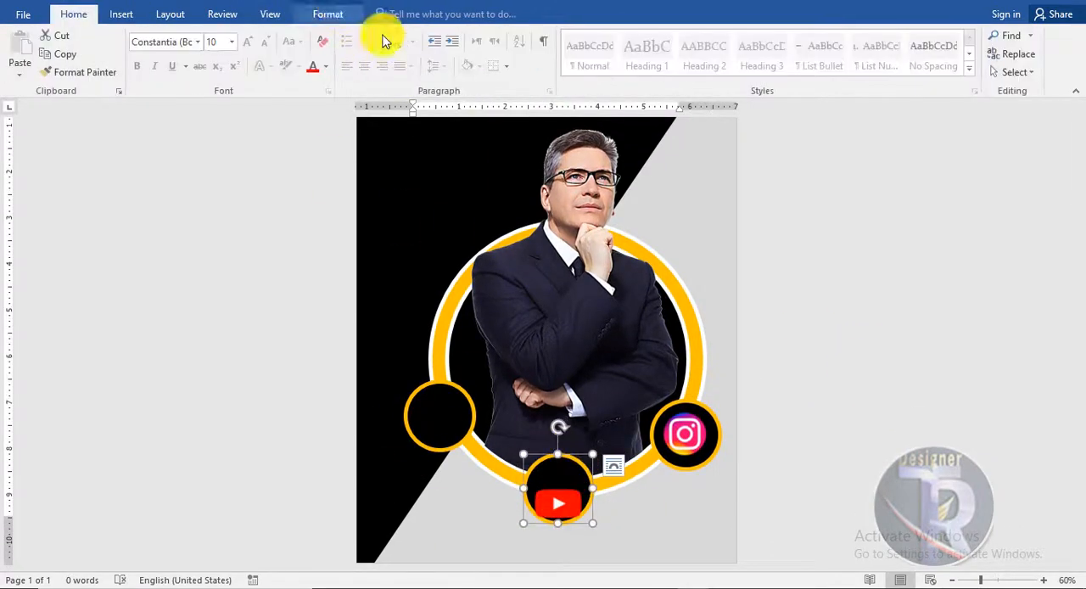
pyautogui.click(329, 14)
pyautogui.click(389, 36)
pyautogui.click(377, 72)
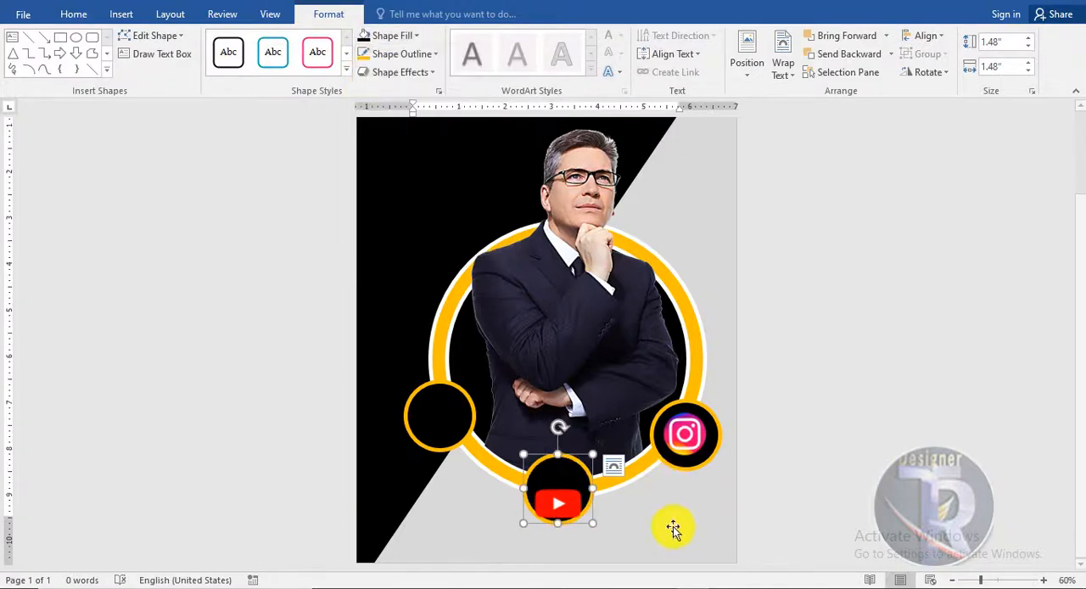
pyautogui.click(887, 448)
# - Insert the Facebook logo picture in front of text, shrink it to about 1.55" by 2.09" and centre it on the lower-left circle
pyautogui.click(120, 15)
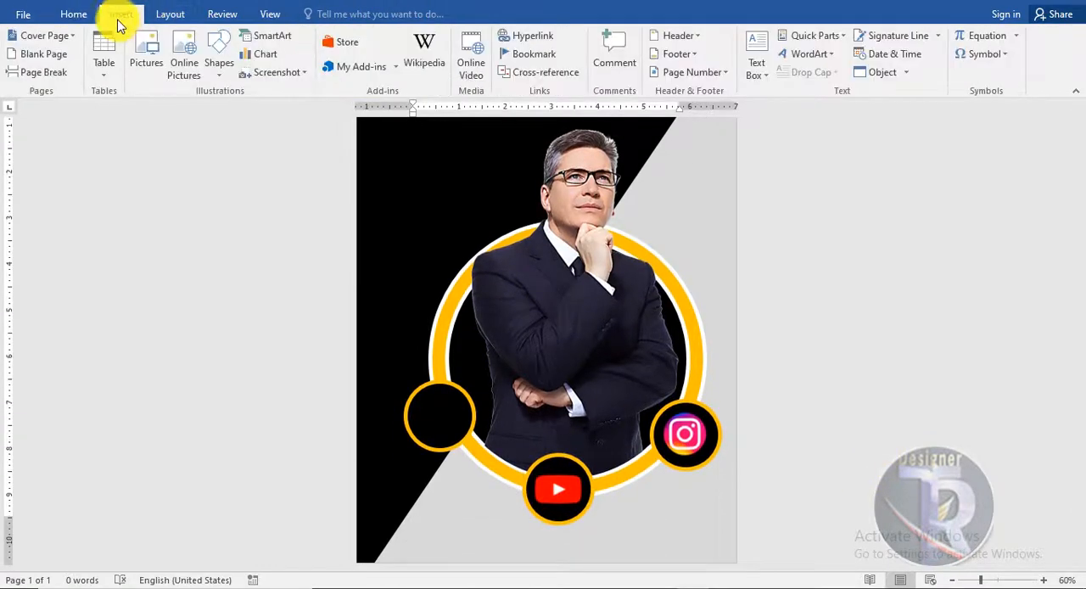
pyautogui.click(146, 63)
pyautogui.doubleClick(314, 129)
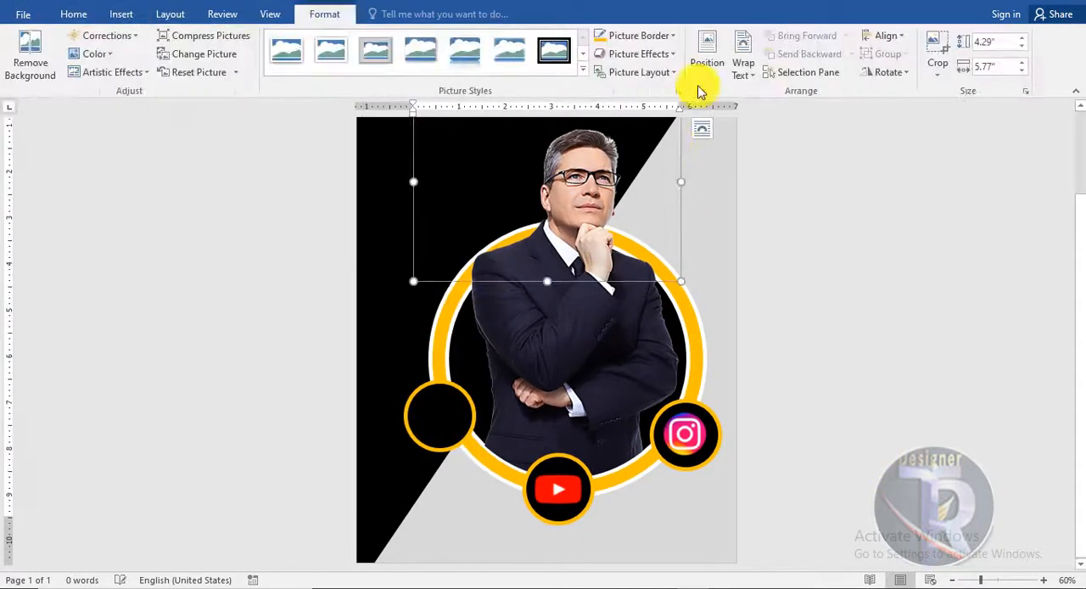
pyautogui.click(743, 63)
pyautogui.click(803, 212)
pyautogui.moveTo(574, 199); pyautogui.dragTo(540, 354)
pyautogui.moveTo(647, 237); pyautogui.dragTo(445, 358)
pyautogui.moveTo(443, 394); pyautogui.dragTo(448, 406)
pyautogui.moveTo(495, 450); pyautogui.dragTo(491, 442)
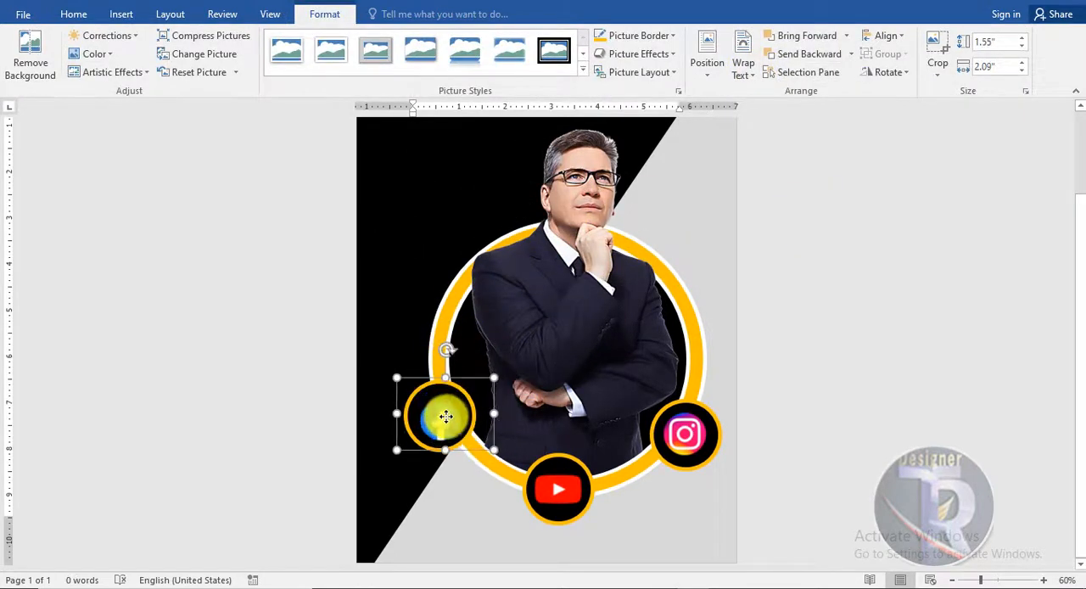
pyautogui.click(848, 280)
# - Move the Facebook logo aside, recolour the outline of its circle blue and put the logo back in the circle's centre
pyautogui.keyDown('ctrl'); pyautogui.scroll(-2, 836, 263); pyautogui.keyUp('ctrl')
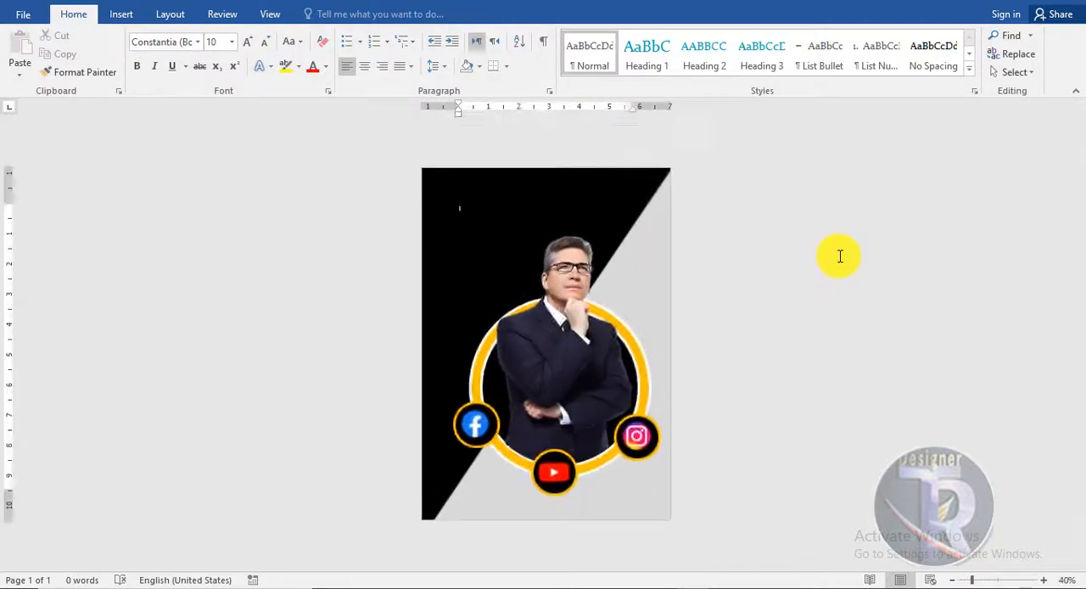
pyautogui.keyDown('ctrl'); pyautogui.scroll(3, 839, 255); pyautogui.keyUp('ctrl')
pyautogui.scroll(-1, 848, 237)
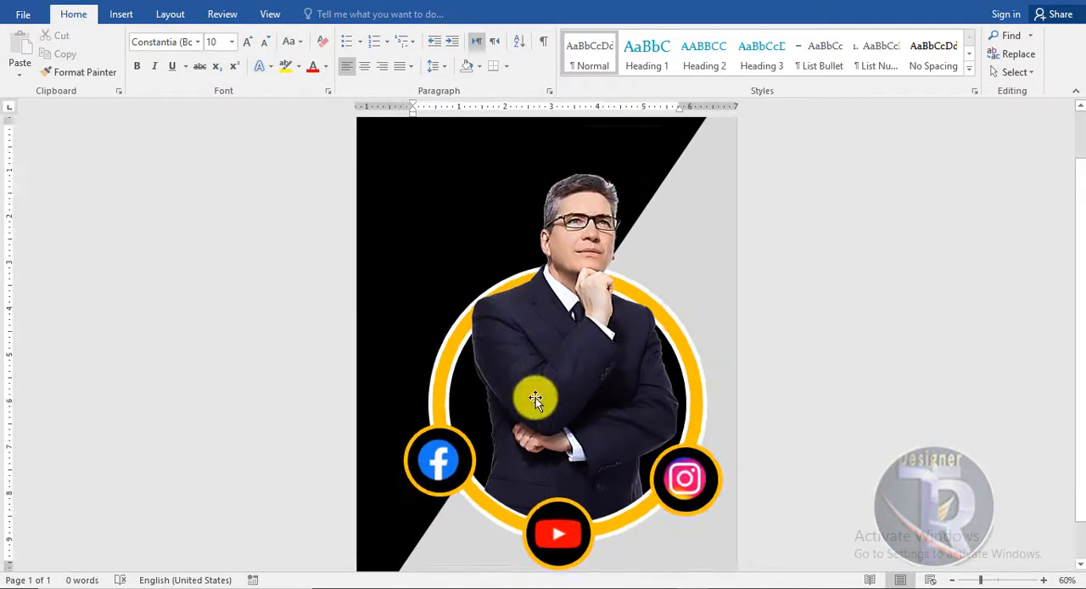
pyautogui.scroll(-2, 535, 397)
pyautogui.click(444, 415)
pyautogui.moveTo(443, 415); pyautogui.dragTo(443, 436)
pyautogui.click(428, 385)
pyautogui.click(328, 14)
pyautogui.click(415, 36)
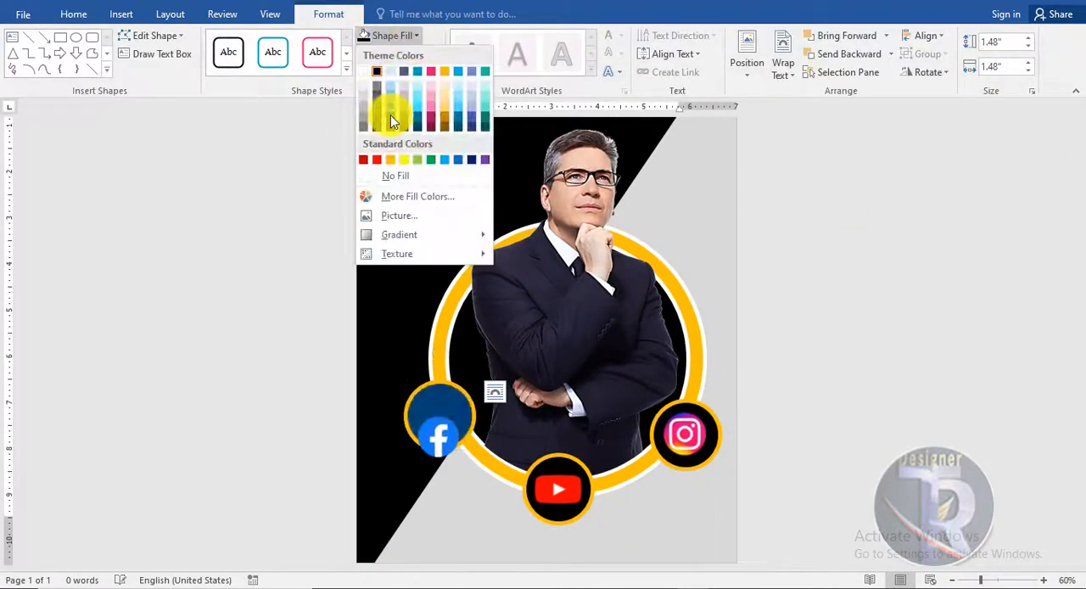
pyautogui.click(390, 114)
pyautogui.click(405, 54)
pyautogui.click(393, 122)
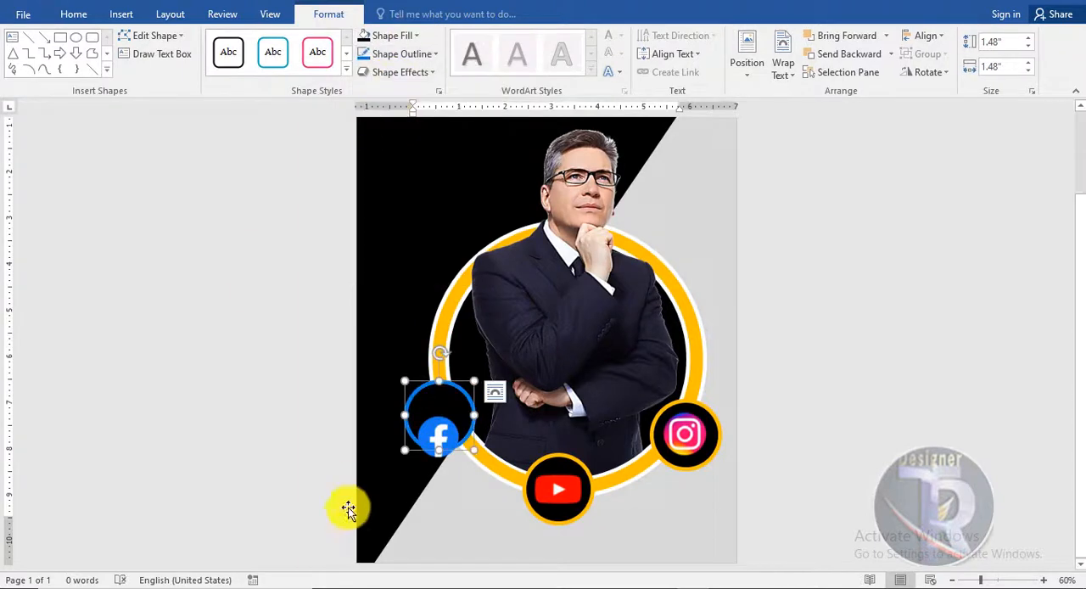
pyautogui.click(438, 421)
# - Shift the YouTube logo off centre to reach the circle behind it and change that circle's outline to red
pyautogui.click(563, 477)
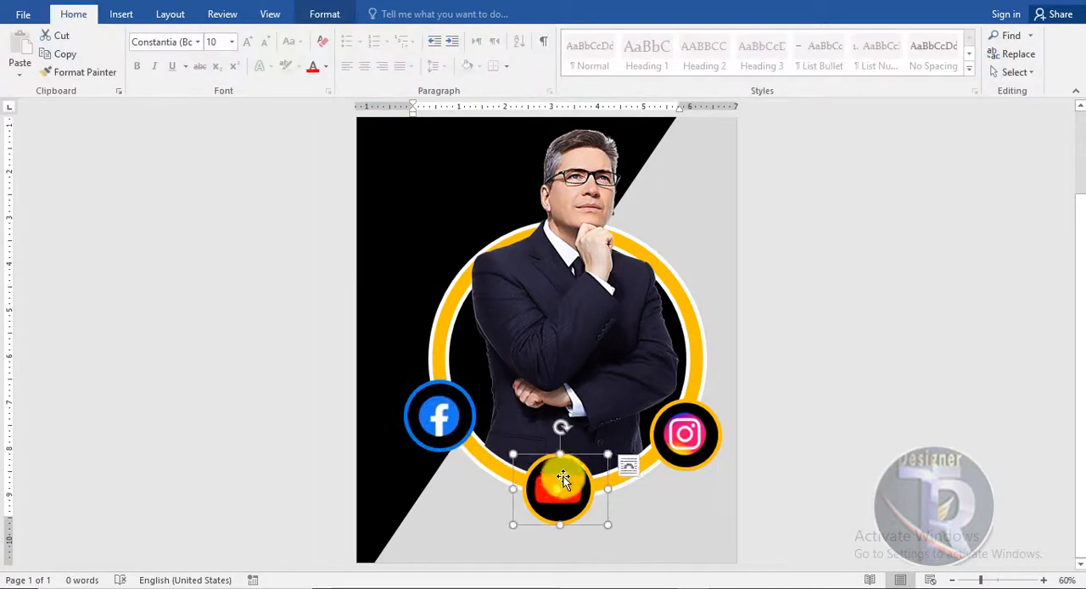
pyautogui.click(324, 14)
pyautogui.click(388, 35)
pyautogui.click(376, 160)
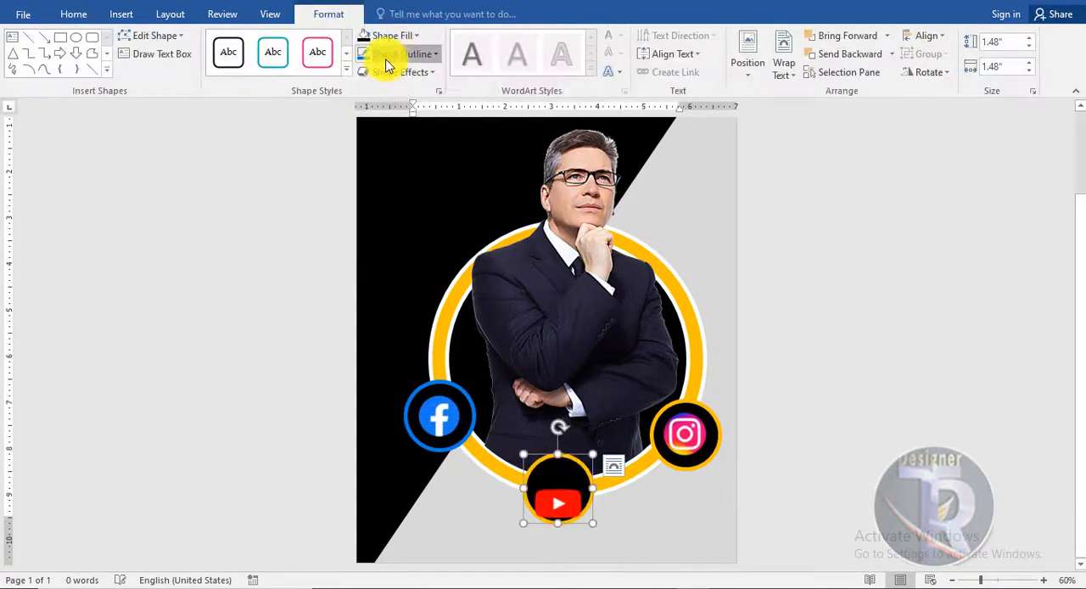
pyautogui.click(386, 54)
pyautogui.click(377, 177)
# - Move the Instagram logo aside, recolour its circle's outline dark pink and put the logo back in the circle's centre
pyautogui.click(685, 432)
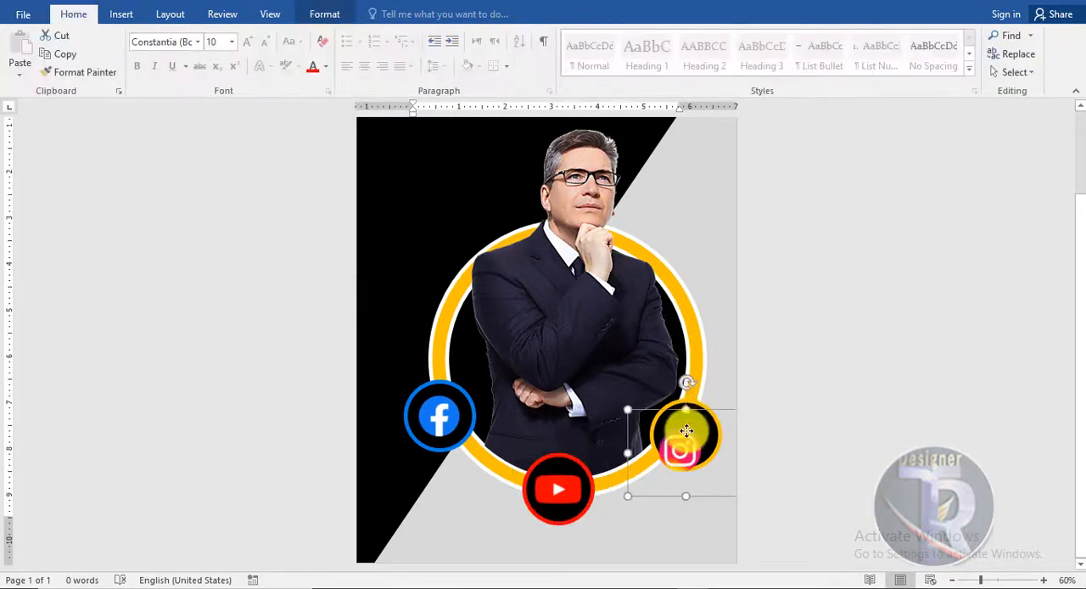
pyautogui.click(400, 34)
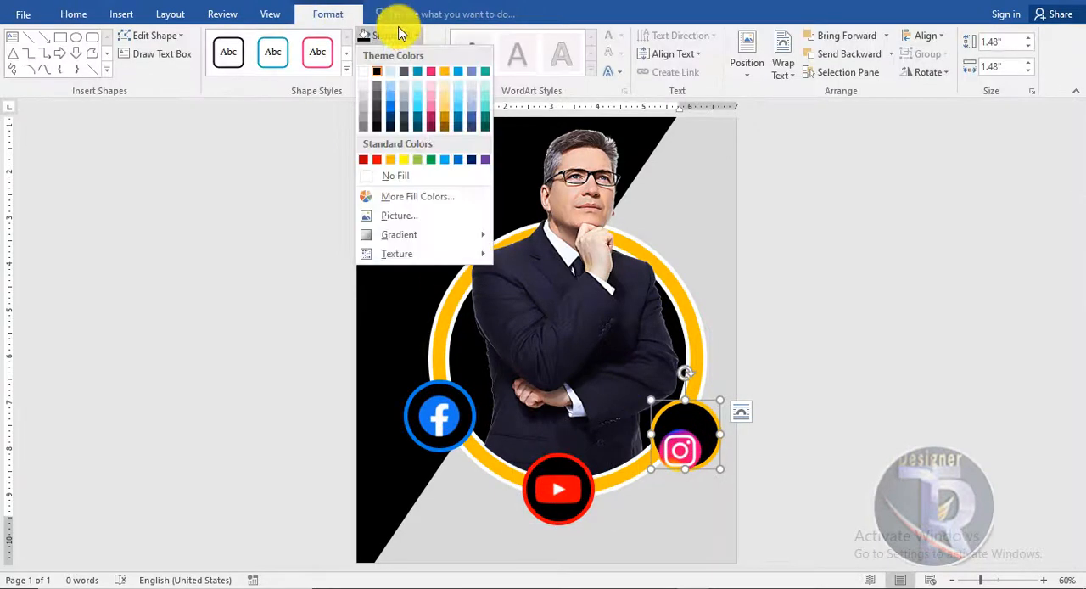
pyautogui.click(432, 71)
pyautogui.click(402, 53)
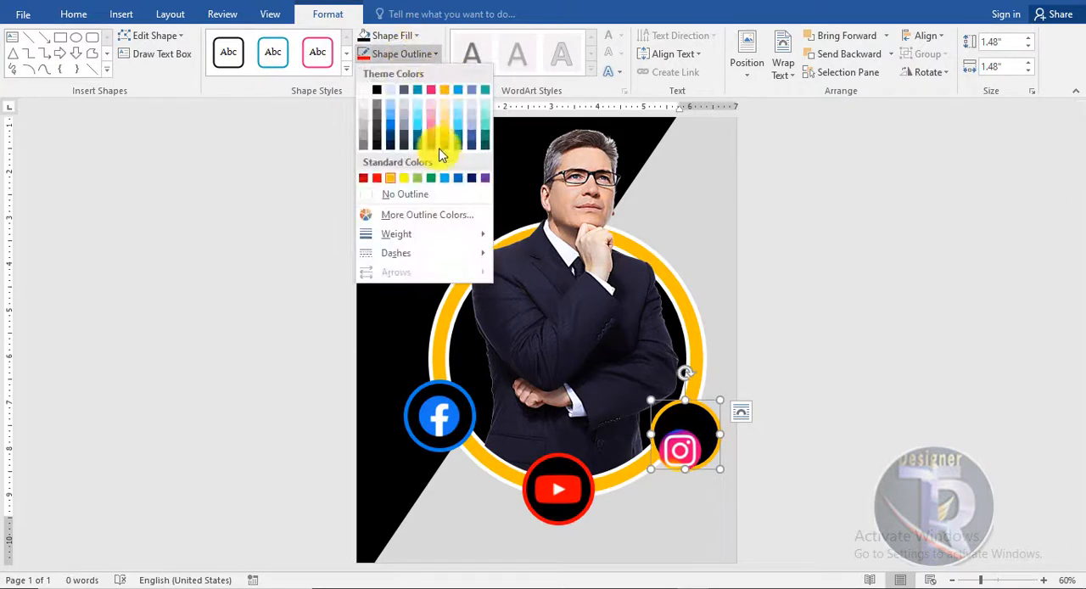
pyautogui.click(428, 141)
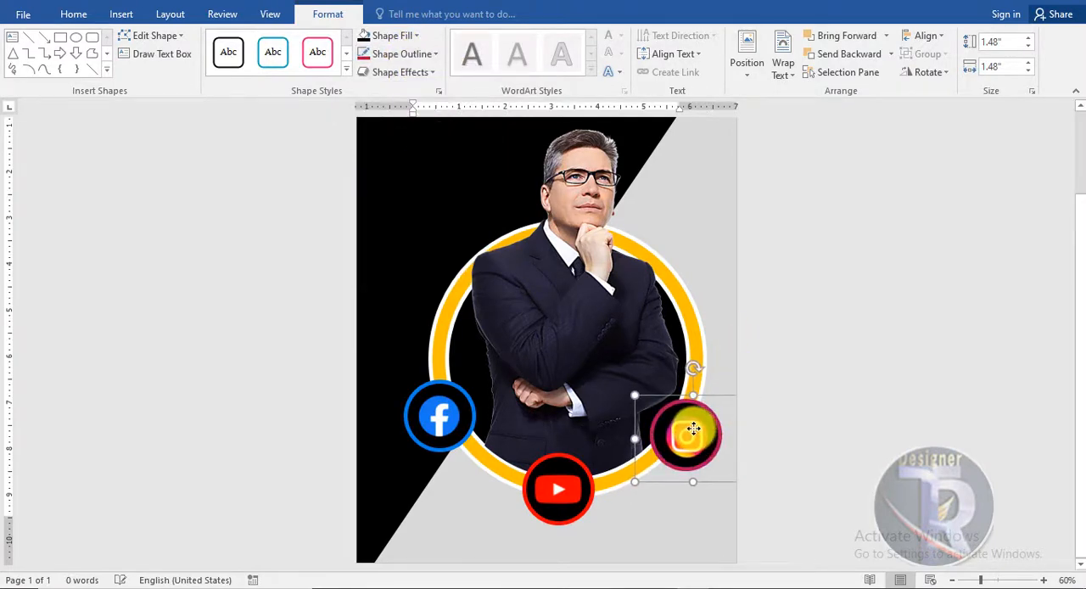
pyautogui.click(827, 445)
# - Insert a WordArt text reading LOGO on the black area above the portrait and fill its letters with white
pyautogui.scroll(-3, 761, 316)
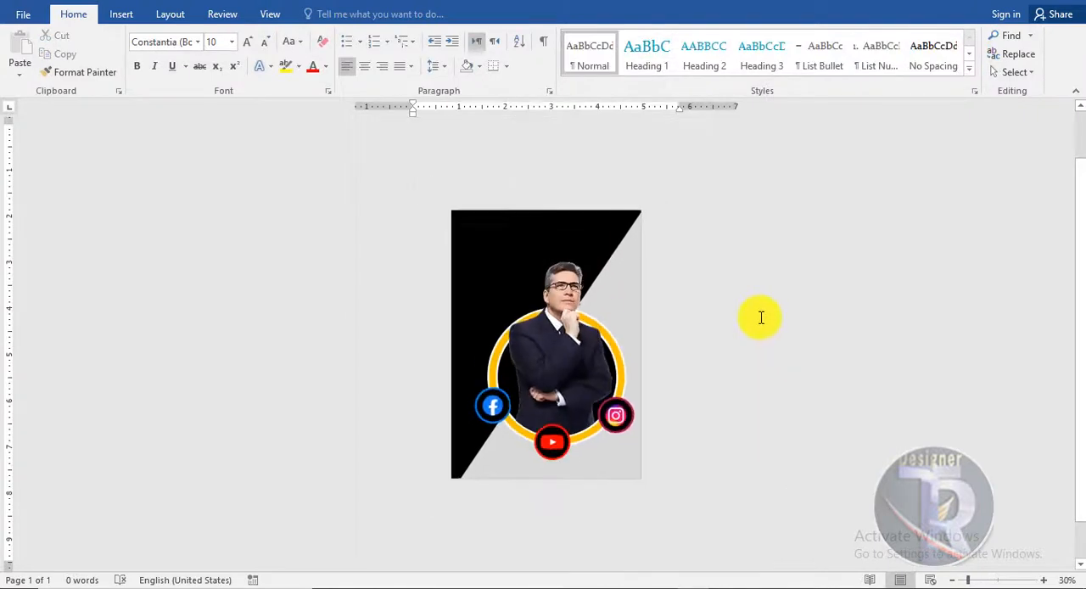
pyautogui.scroll(5, 760, 316)
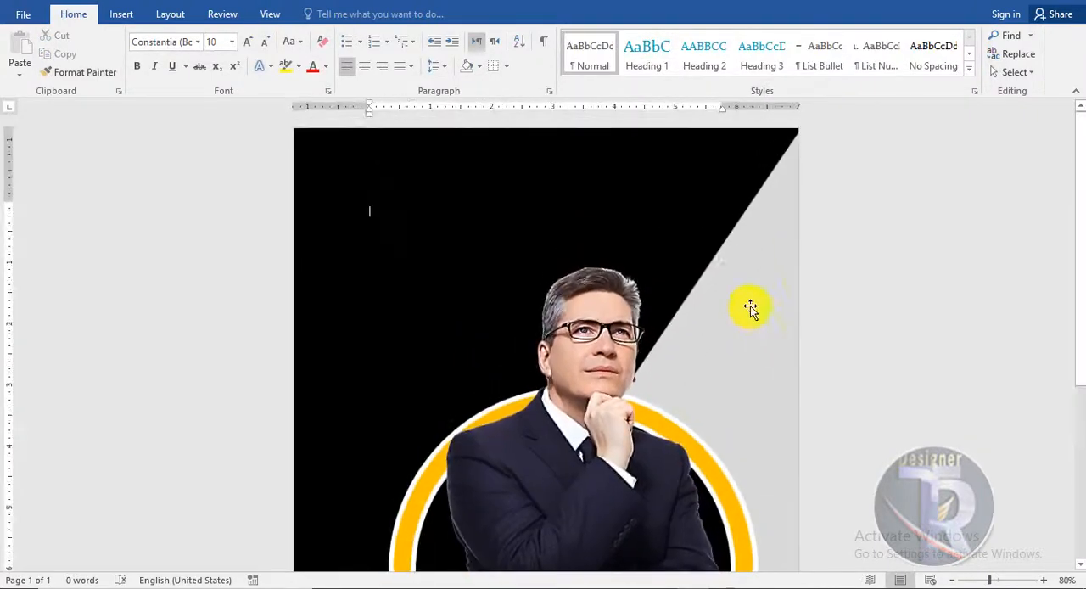
pyautogui.click(121, 14)
pyautogui.click(812, 63)
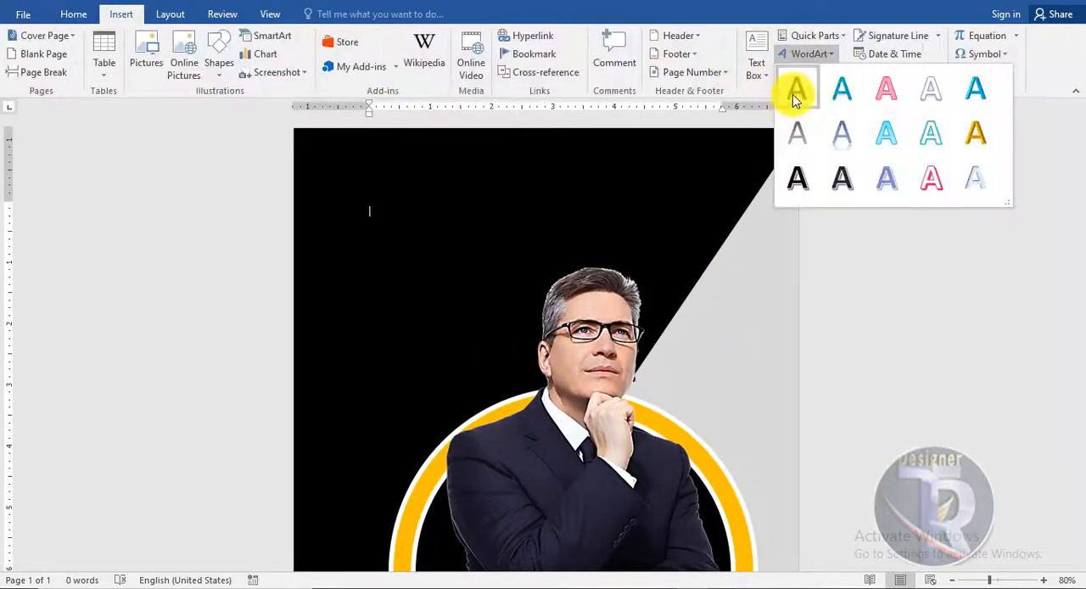
pyautogui.click(792, 94)
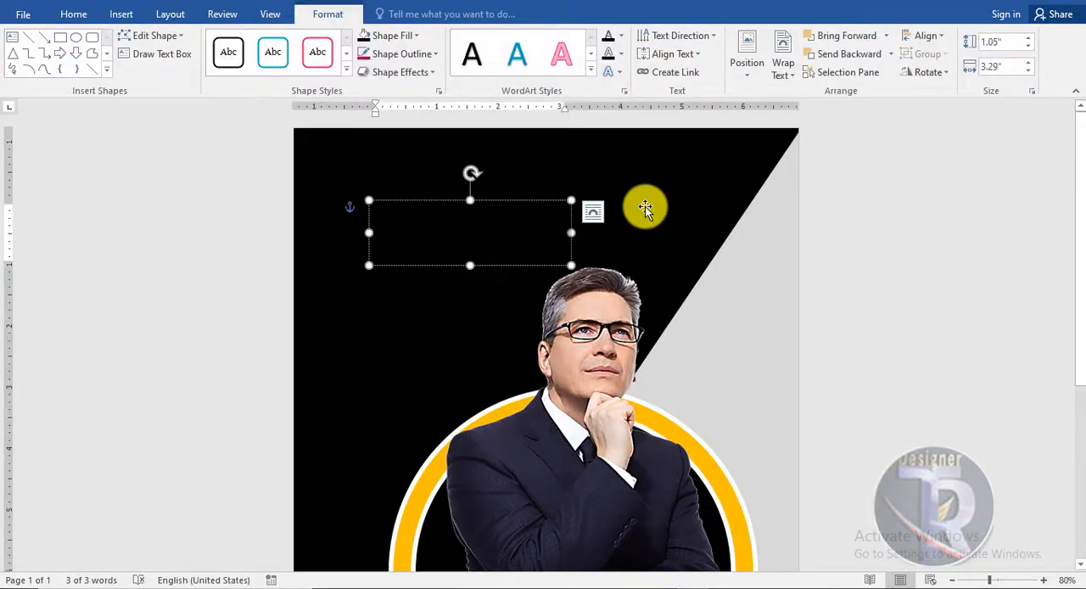
pyautogui.hotkey('ctrl', 'v')
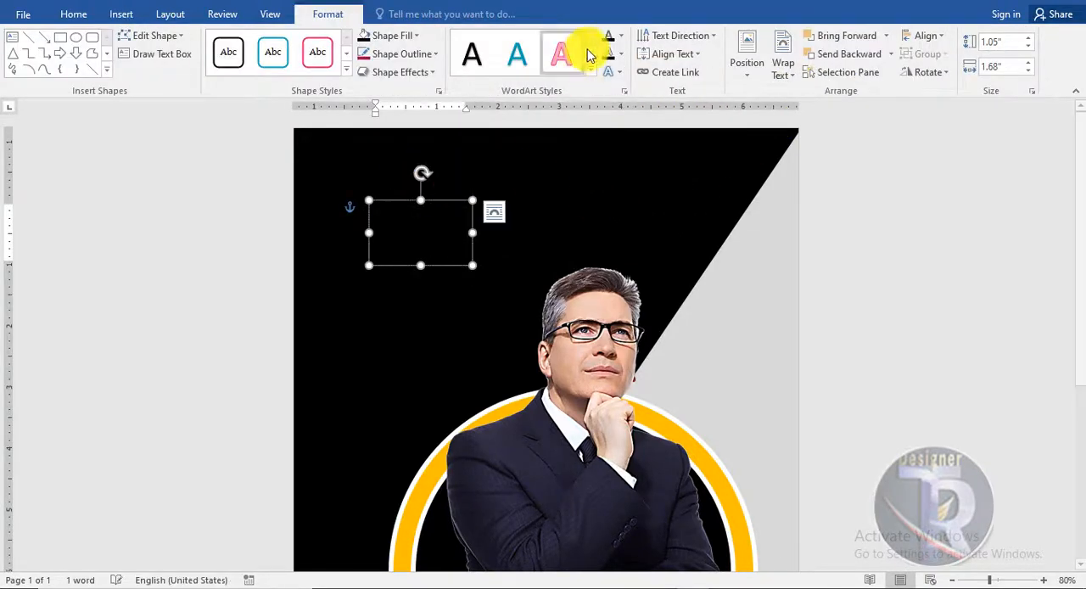
pyautogui.click(620, 35)
pyautogui.click(609, 93)
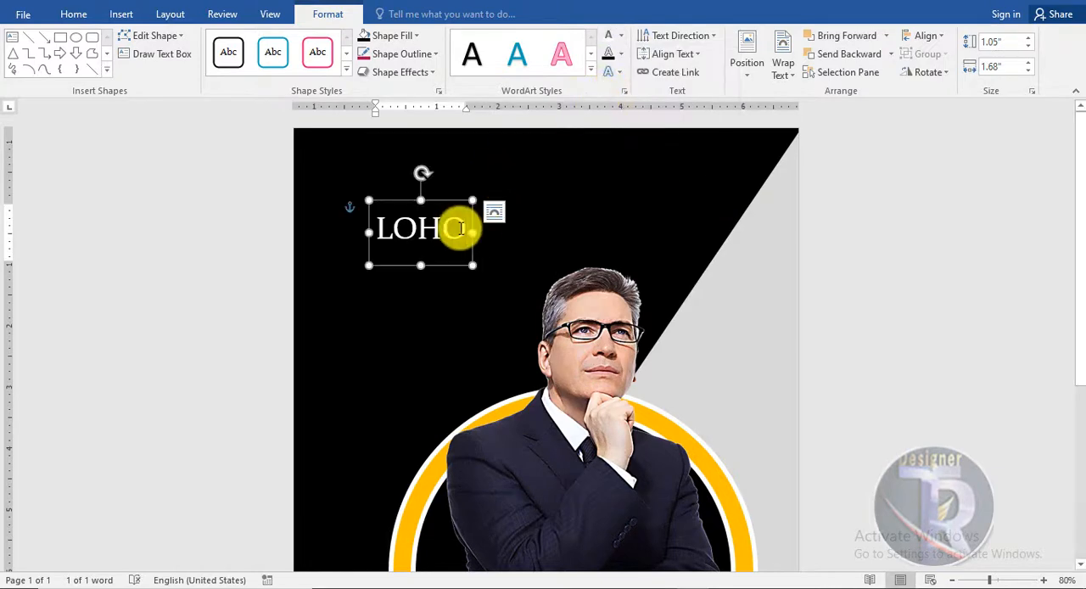
pyautogui.write('LOGO')
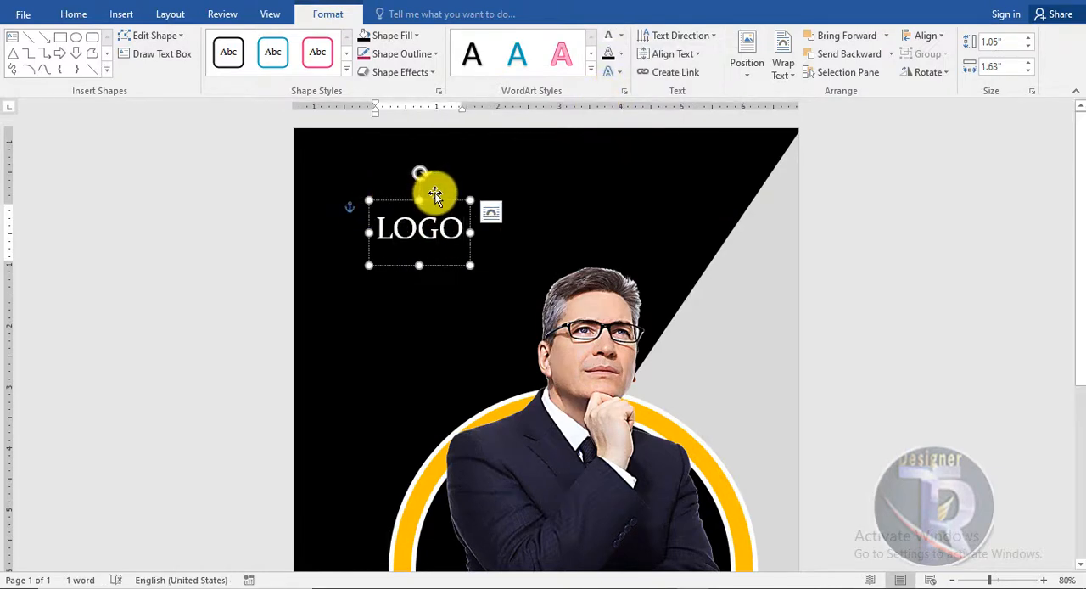
pyautogui.click(73, 13)
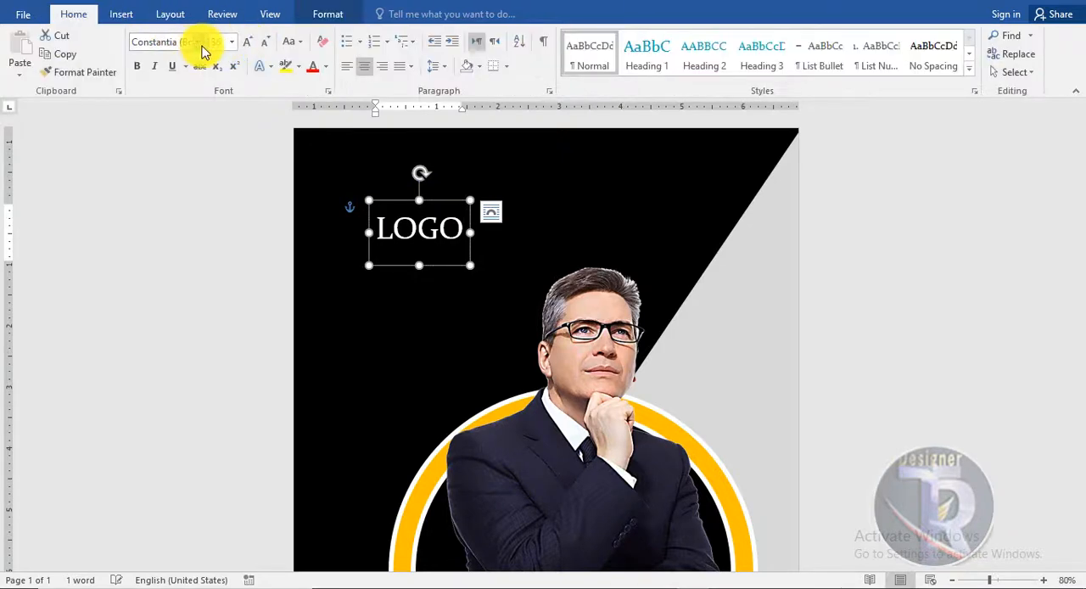
# - Set the LOGO text to Arial Black at 22 pt and move it to the page's upper right corner
pyautogui.click(196, 42)
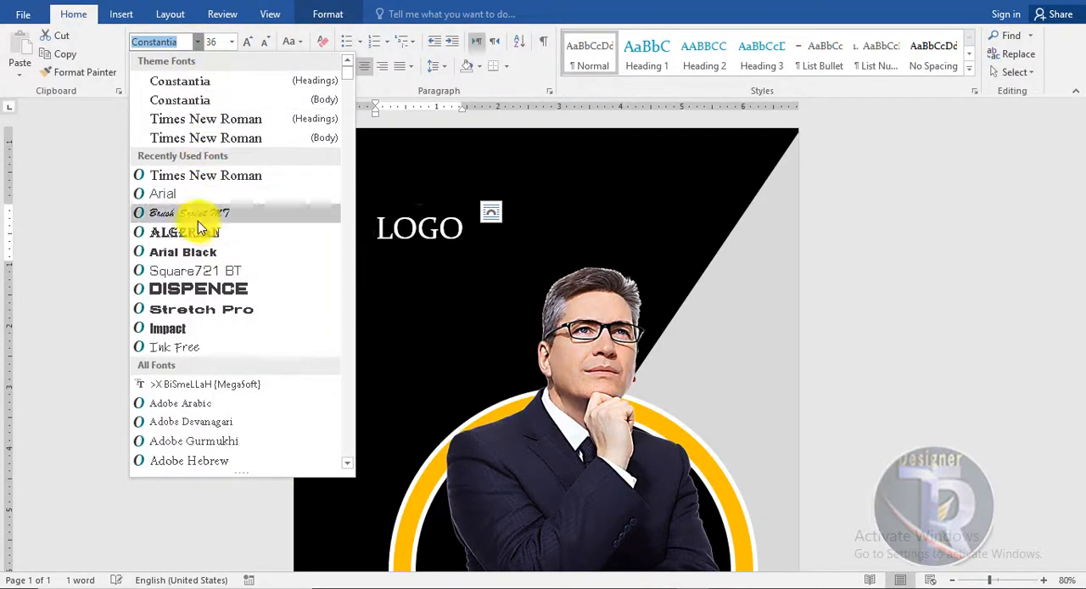
pyautogui.press('Escape')
pyautogui.click(184, 241)
pyautogui.click(268, 40)
pyautogui.click(268, 40)
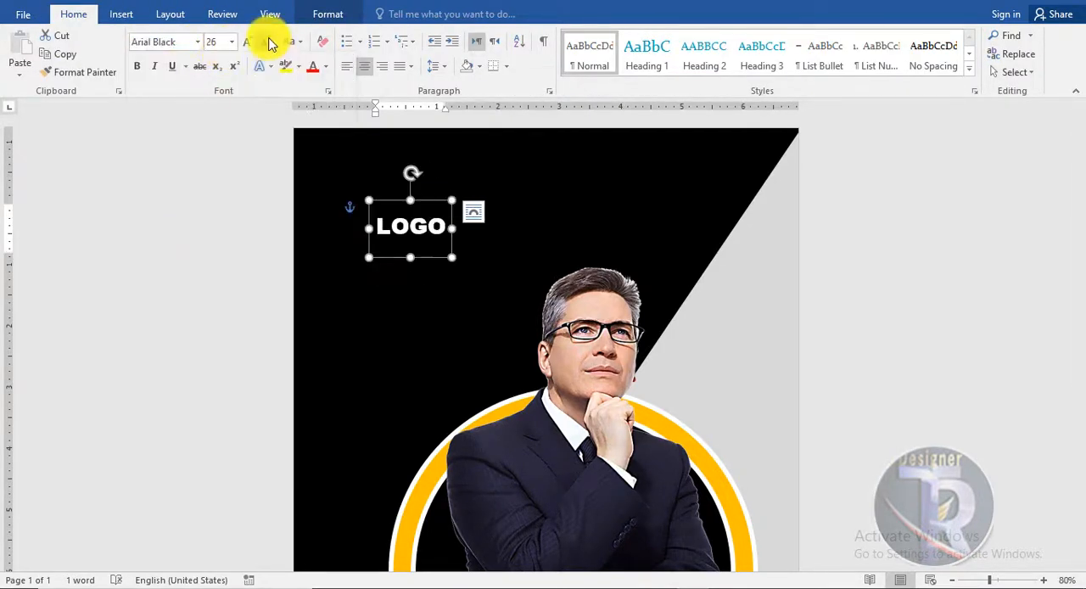
pyautogui.moveTo(416, 252); pyautogui.dragTo(742, 180)
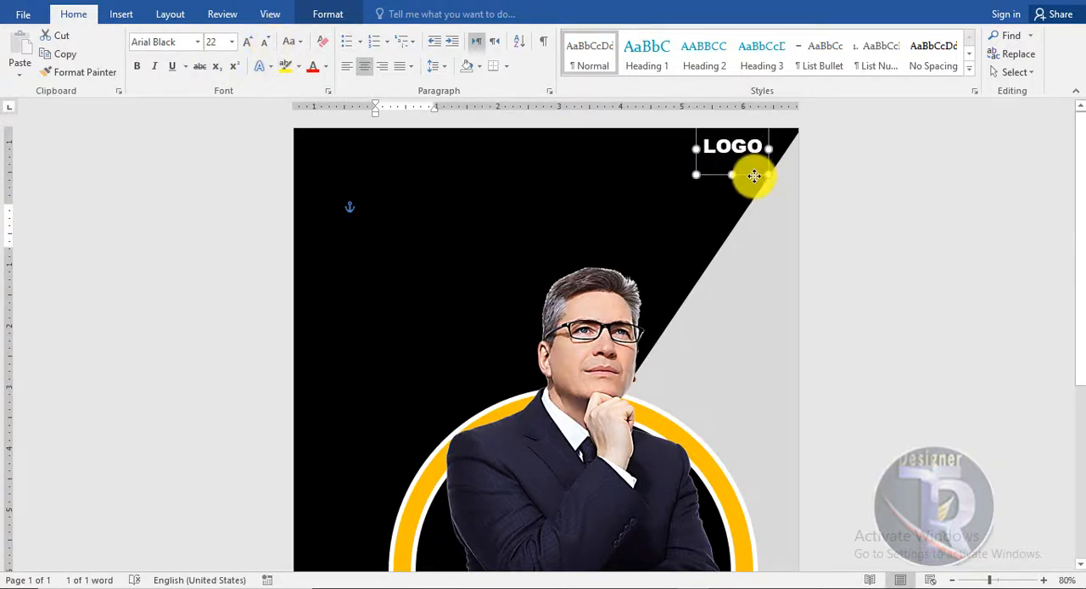
pyautogui.click(908, 210)
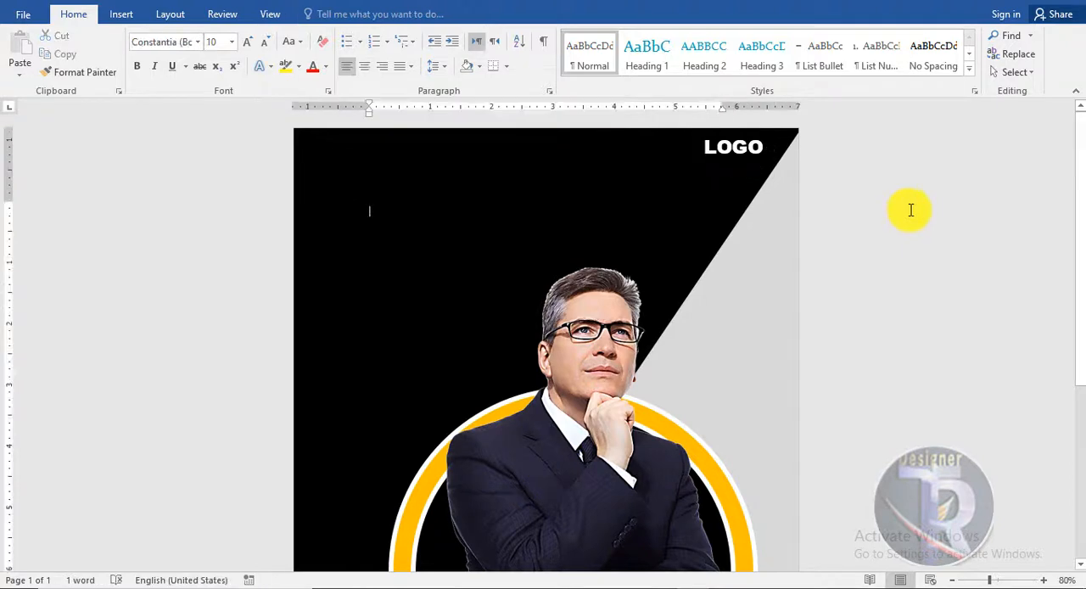
# - Duplicate the LOGO text, place the copy on the upper left of the black area and change its wording to DIGITAL
pyautogui.keyDown('ctrl'); pyautogui.scroll(-5, 585, 247); pyautogui.keyUp('ctrl')
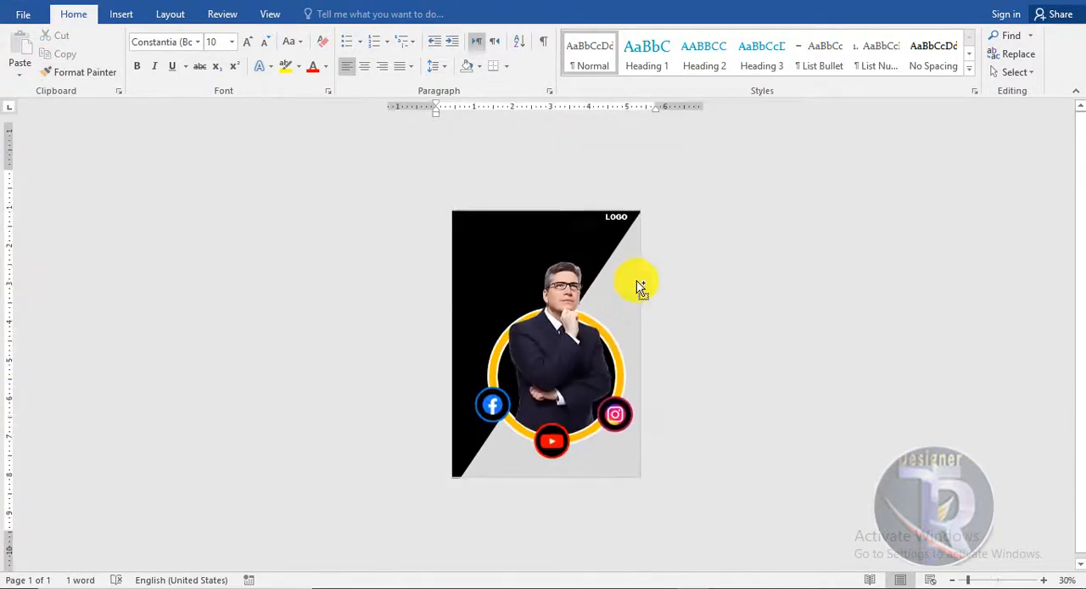
pyautogui.keyDown('ctrl'); pyautogui.scroll(4, 635, 284); pyautogui.keyUp('ctrl')
pyautogui.keyDown('ctrl'); pyautogui.scroll(1, 636, 280); pyautogui.keyUp('ctrl')
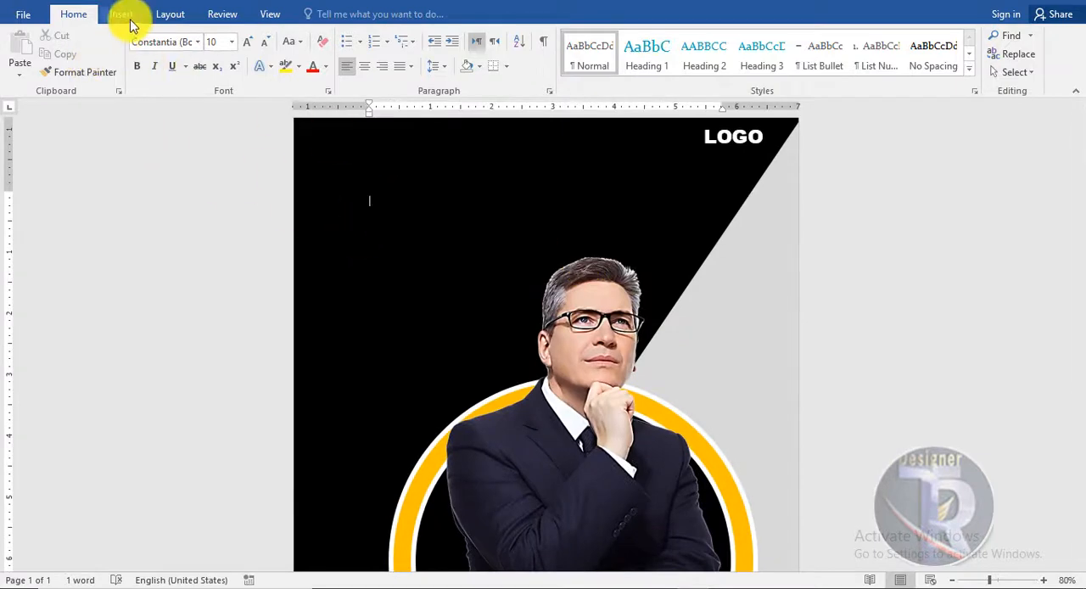
pyautogui.click(740, 162)
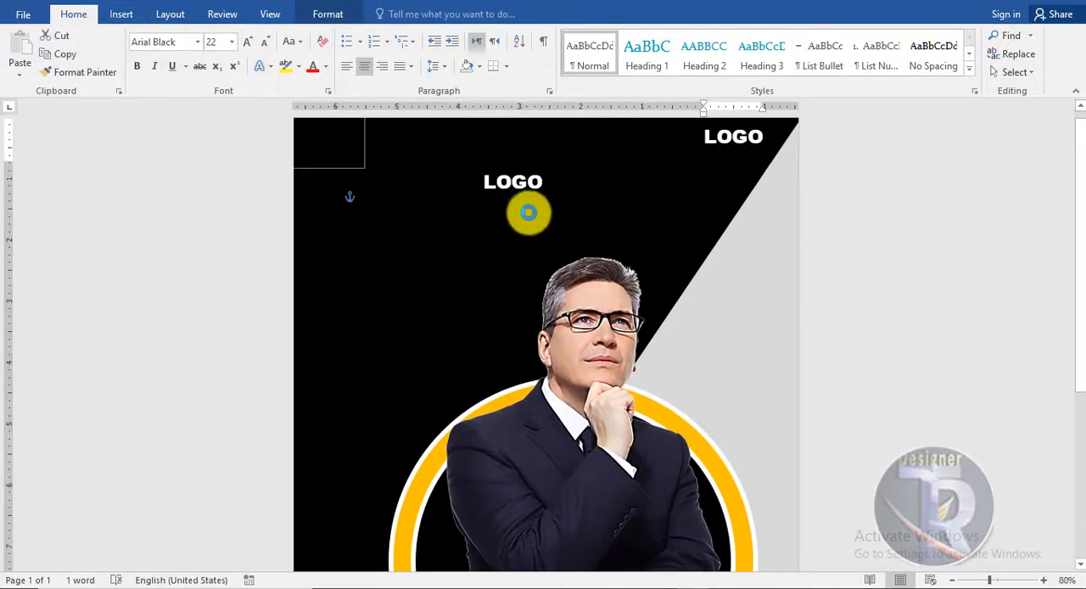
pyautogui.keyDown('ctrl'); pyautogui.moveTo(529, 212); pyautogui.dragTo(367, 189); pyautogui.keyUp('ctrl')
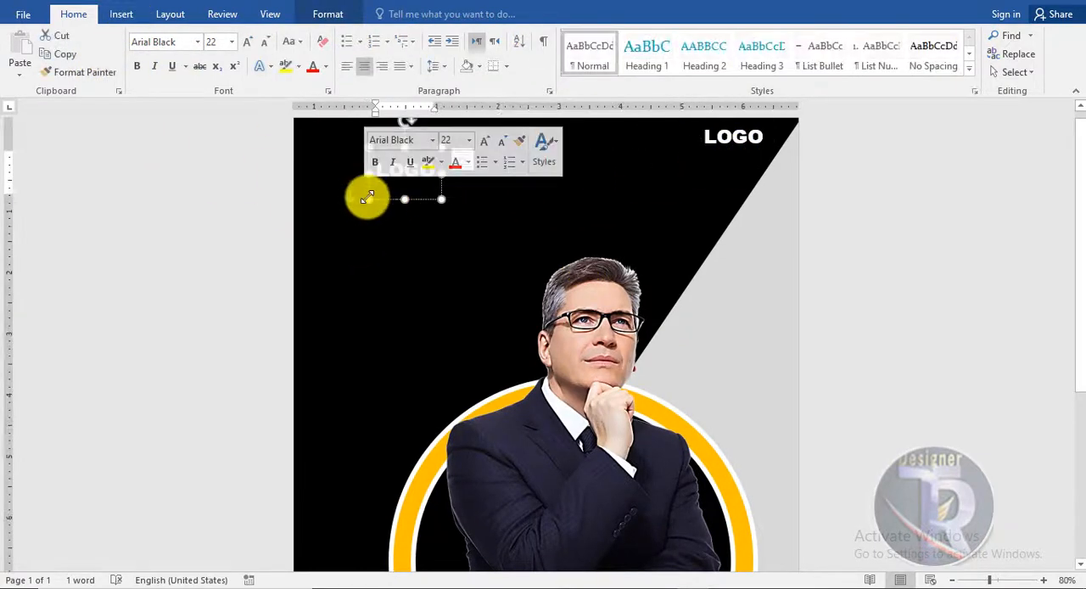
pyautogui.write('DIGITAL')
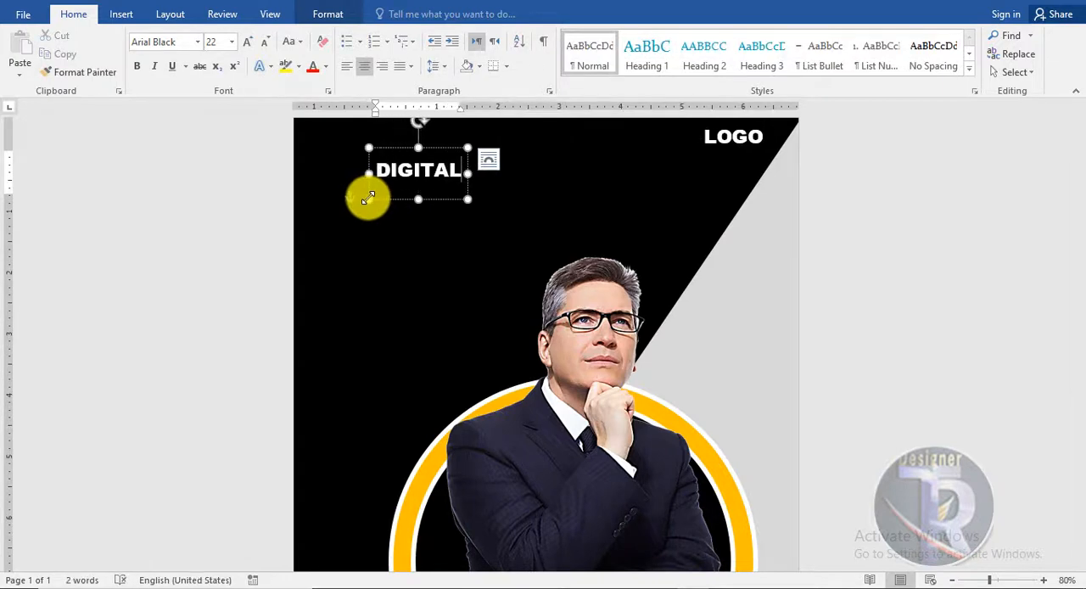
# - Set the DIGITAL text to the Dispence font at 48 pt
pyautogui.click(203, 42)
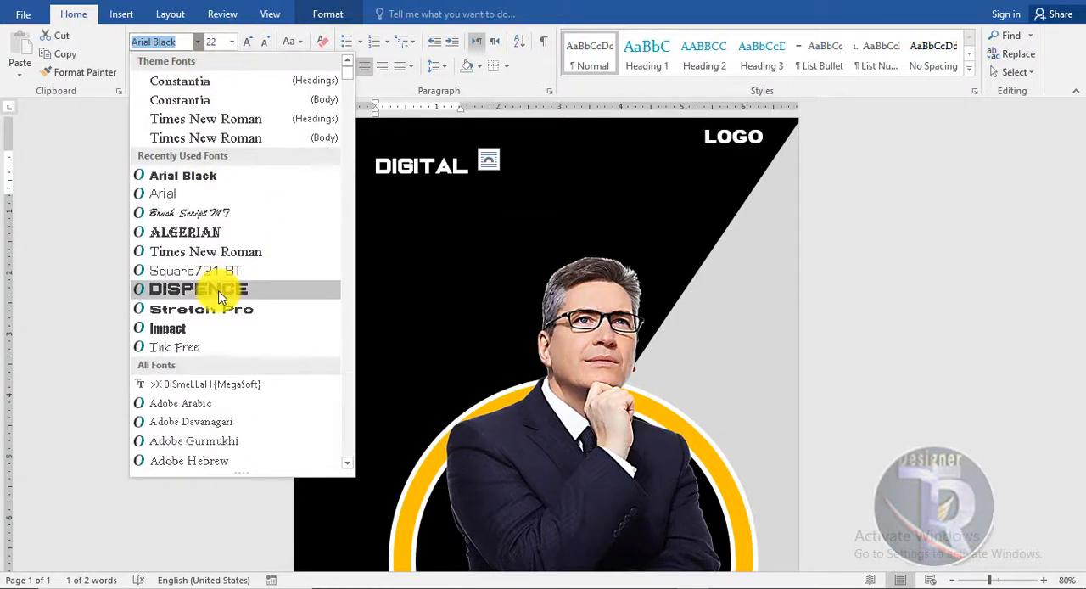
pyautogui.click(219, 294)
pyautogui.doubleClick(242, 45)
pyautogui.doubleClick(241, 44)
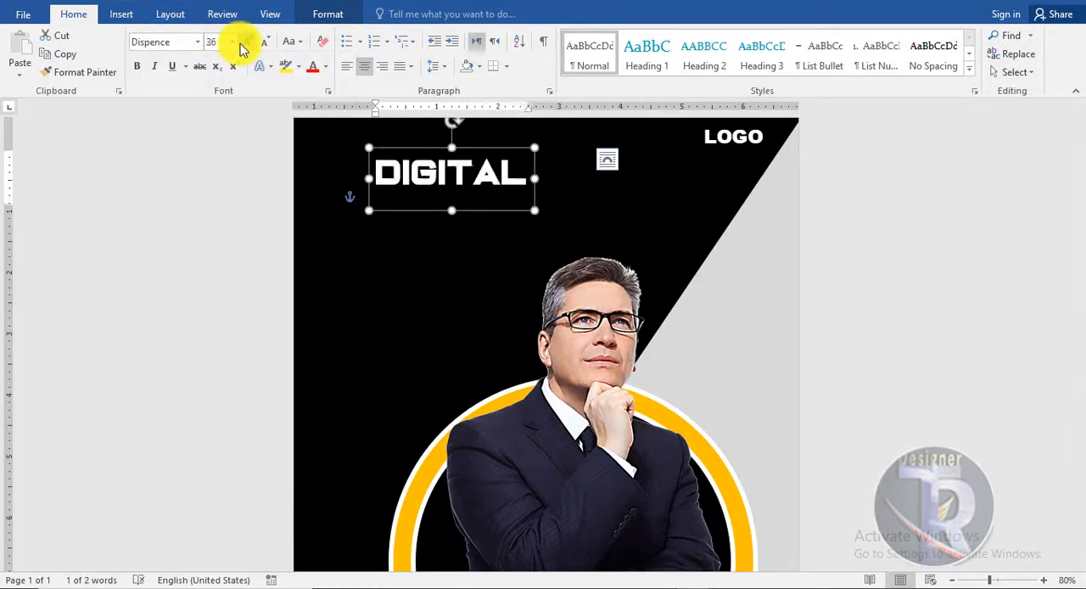
pyautogui.click(242, 44)
pyautogui.click(242, 44)
pyautogui.click(241, 44)
pyautogui.click(261, 43)
pyautogui.click(261, 43)
pyautogui.click(260, 43)
pyautogui.click(247, 42)
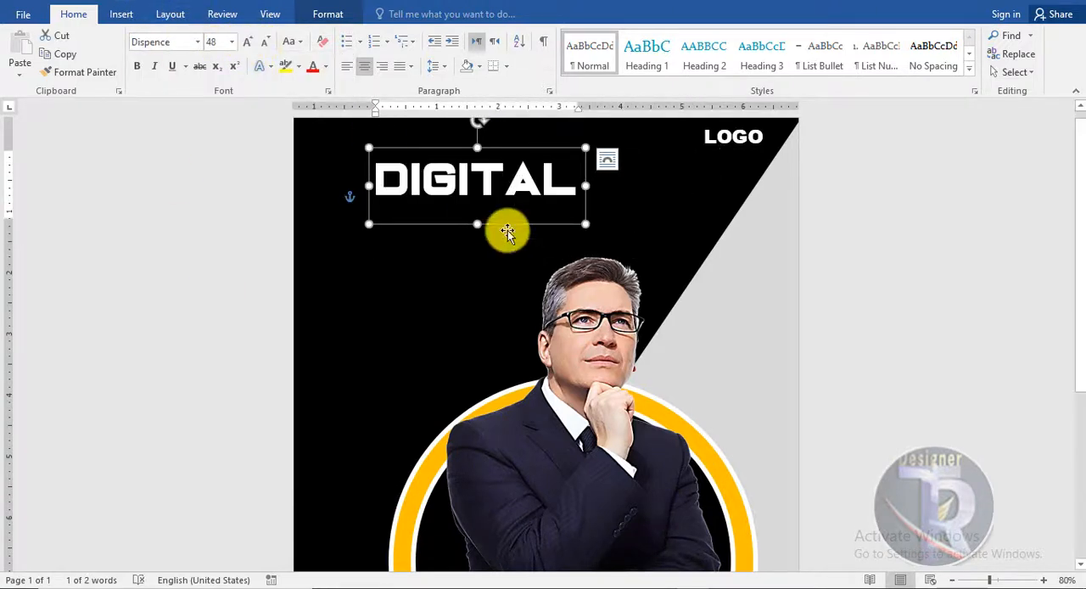
# - Move the DIGITAL text closer to the page's left edge and colour its letters orange
pyautogui.moveTo(504, 221); pyautogui.dragTo(332, 232)
pyautogui.click(325, 66)
pyautogui.click(328, 212)
# - Place a copy of the DIGITAL text directly beneath it and change the wording to MARKETING
pyautogui.write('MAR')
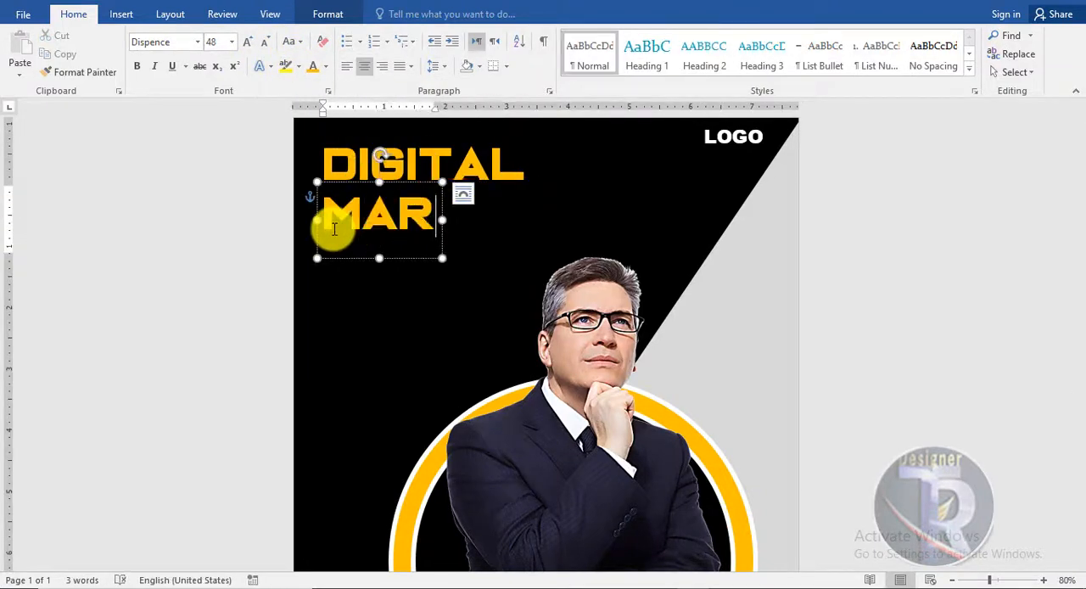
pyautogui.keyDown('ctrl'); pyautogui.scroll(1, 335, 228); pyautogui.keyUp('ctrl')
pyautogui.write('KETING')
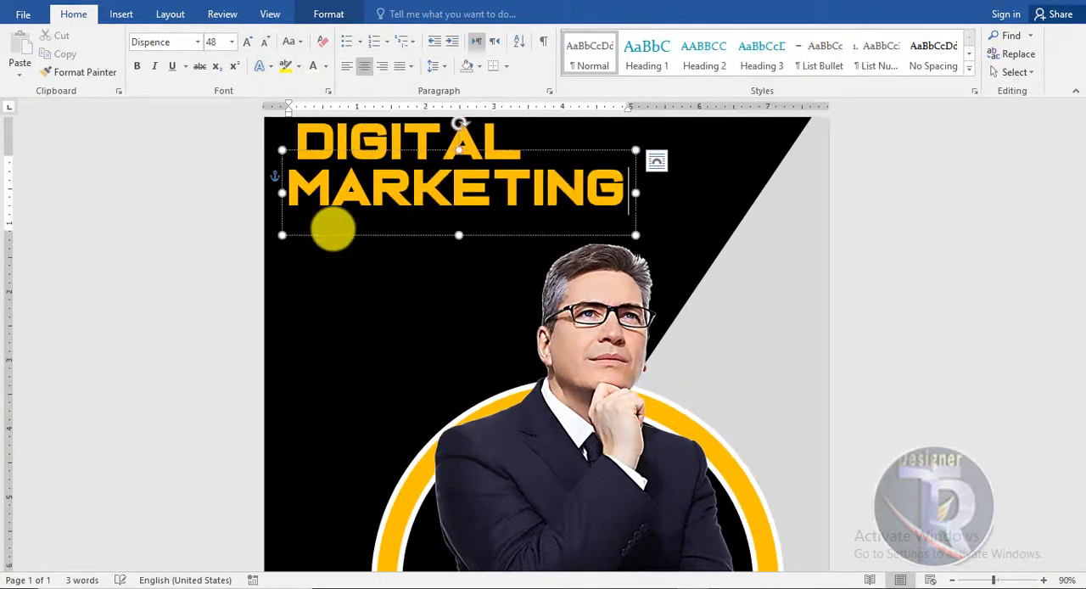
# - Colour the MARKETING text white, keeping only its letter K orange
pyautogui.doubleClick(440, 197)
pyautogui.click(313, 67)
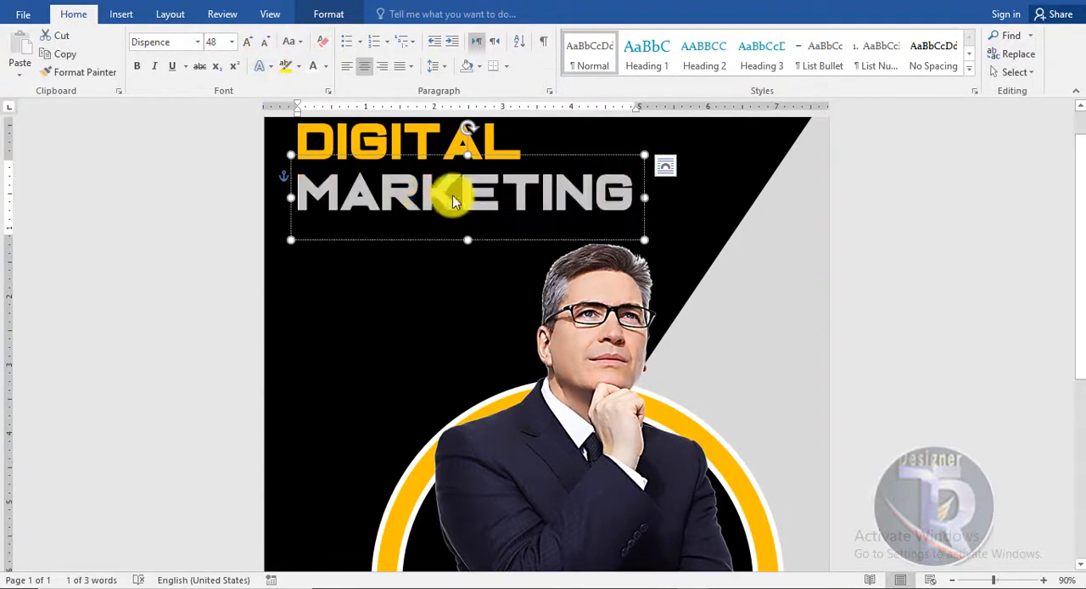
pyautogui.moveTo(460, 198); pyautogui.dragTo(424, 199)
pyautogui.click(325, 66)
pyautogui.click(340, 211)
pyautogui.click(524, 159)
# - Set the MARKETING text to Arial Black and convert it to uppercase
pyautogui.click(197, 41)
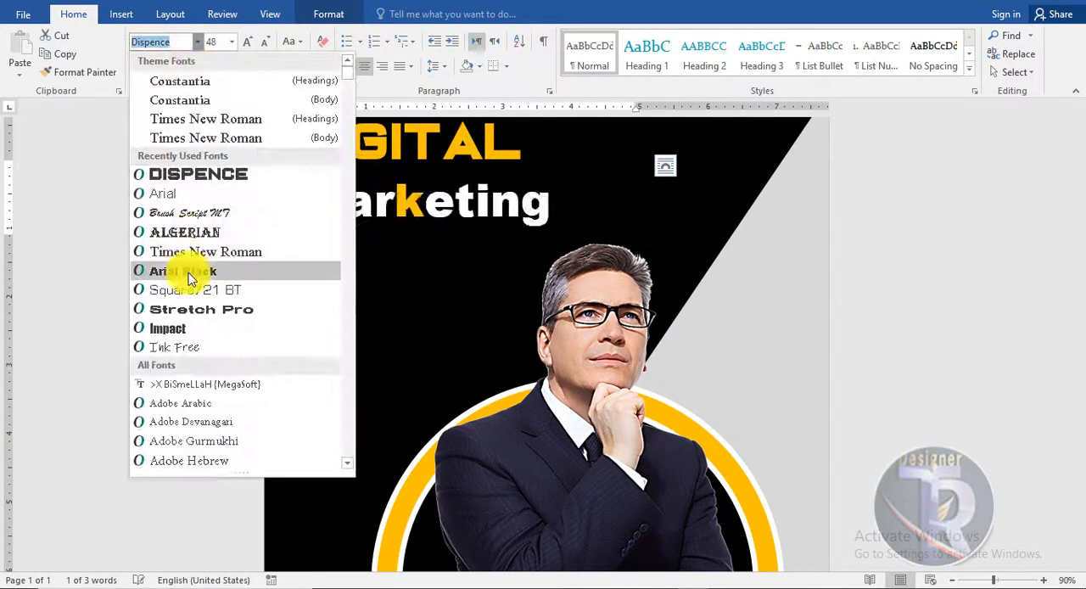
pyautogui.click(182, 269)
pyautogui.click(291, 42)
pyautogui.click(312, 99)
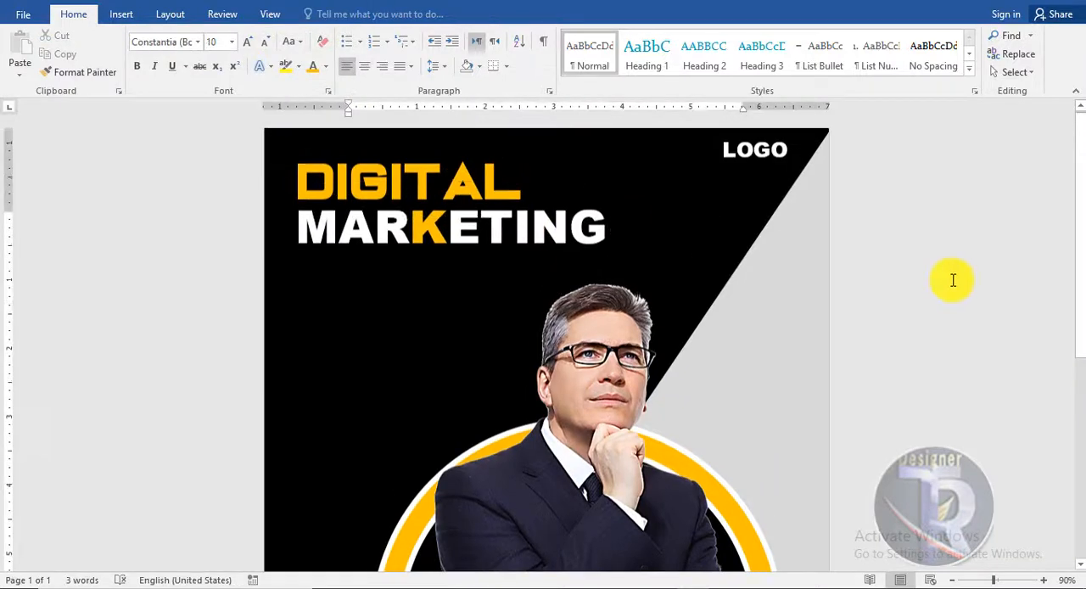
# - Place a copy of the orange DIGITAL text below MARKETING and change its wording to AGENCY
pyautogui.click(455, 146)
pyautogui.moveTo(455, 146); pyautogui.dragTo(450, 224)
pyautogui.click(437, 170)
pyautogui.click(447, 286)
pyautogui.doubleClick(447, 286)
pyautogui.write('AGENCY')
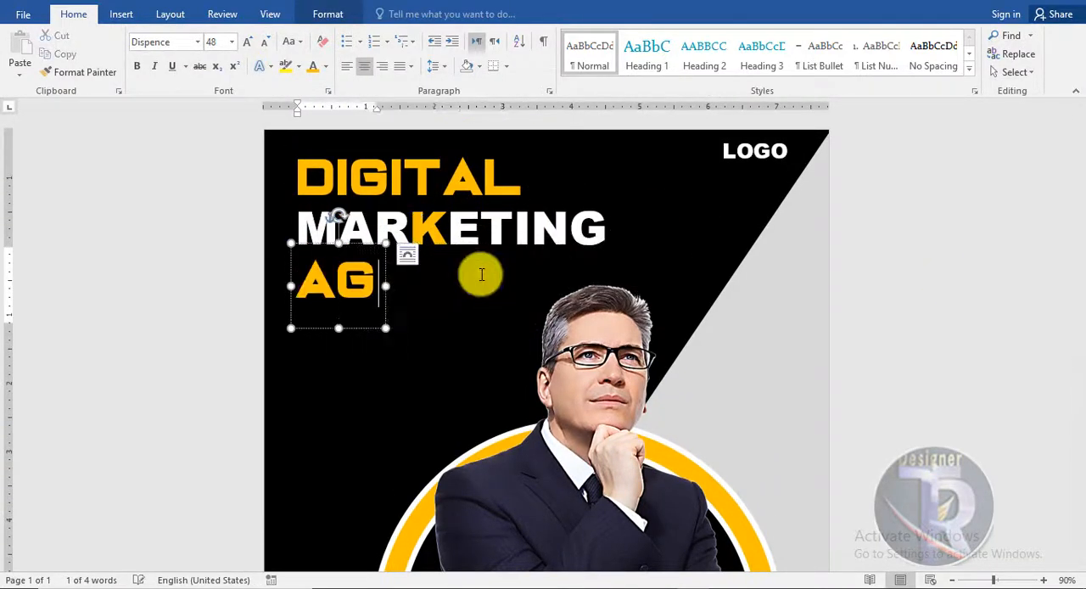
# - Draw a fully rounded rectangle about 0.45" high and 2.37" wide below the AGENCY text
pyautogui.click(923, 274)
pyautogui.click(121, 13)
pyautogui.click(213, 65)
pyautogui.click(213, 159)
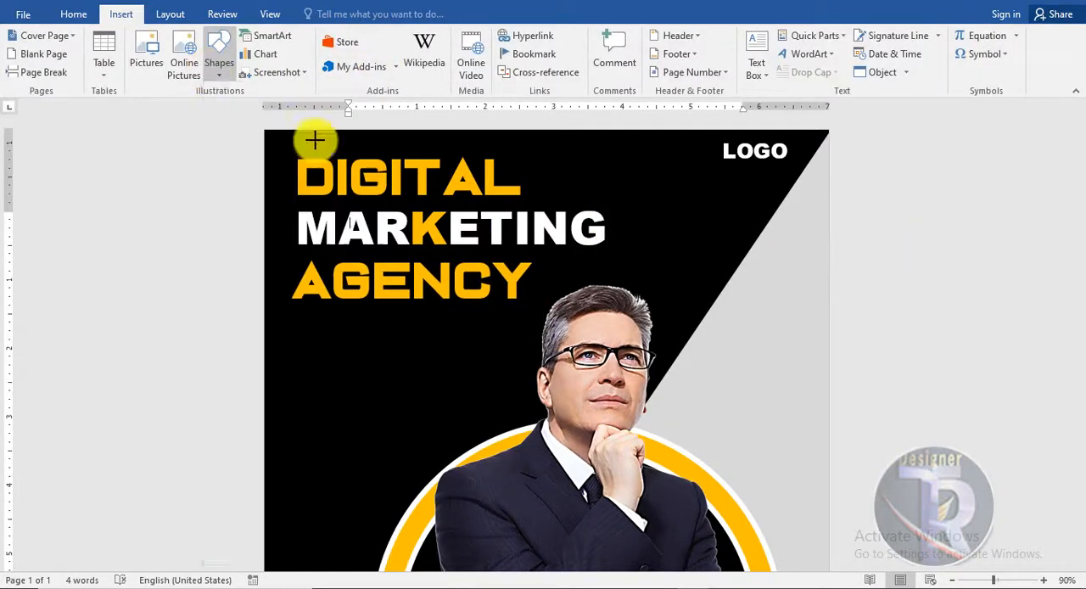
pyautogui.moveTo(311, 321)
pyautogui.mouseDown()
pyautogui.moveTo(475, 353)
pyautogui.moveTo(404, 335)
pyautogui.mouseUp()
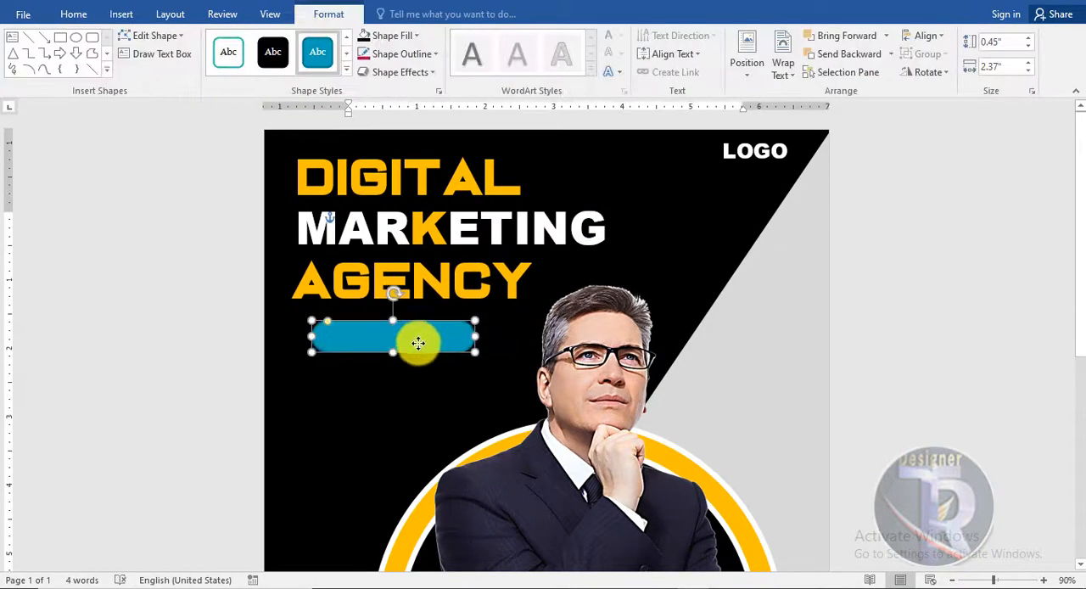
# - Fill the rounded rectangle below AGENCY with orange and give it a white outline
pyautogui.click(414, 36)
pyautogui.click(392, 159)
pyautogui.click(405, 53)
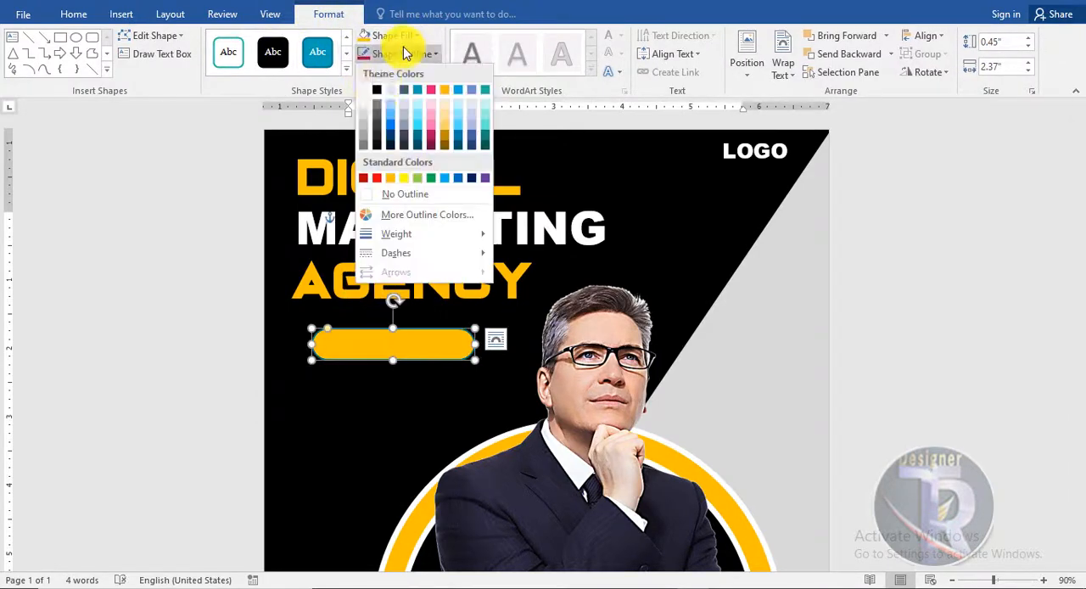
pyautogui.click(552, 358)
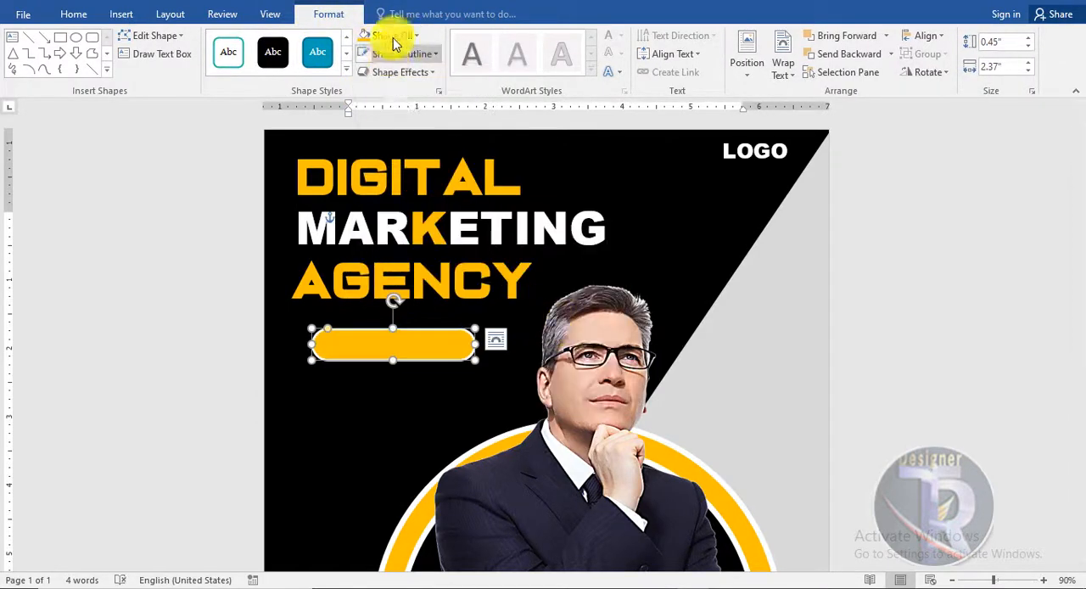
# - Add an orange glow to the rounded rectangle and move the shape slightly down
pyautogui.click(399, 72)
pyautogui.moveTo(484, 254)
pyautogui.moveTo(419, 210)
pyautogui.click(582, 375)
pyautogui.click(436, 226)
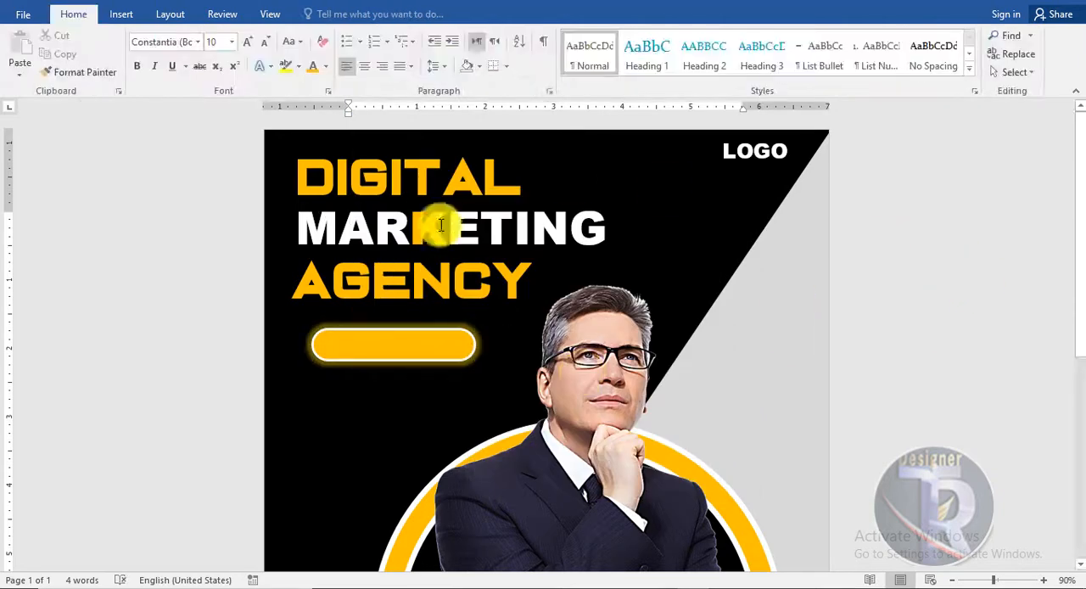
pyautogui.click(418, 359)
pyautogui.click(441, 391)
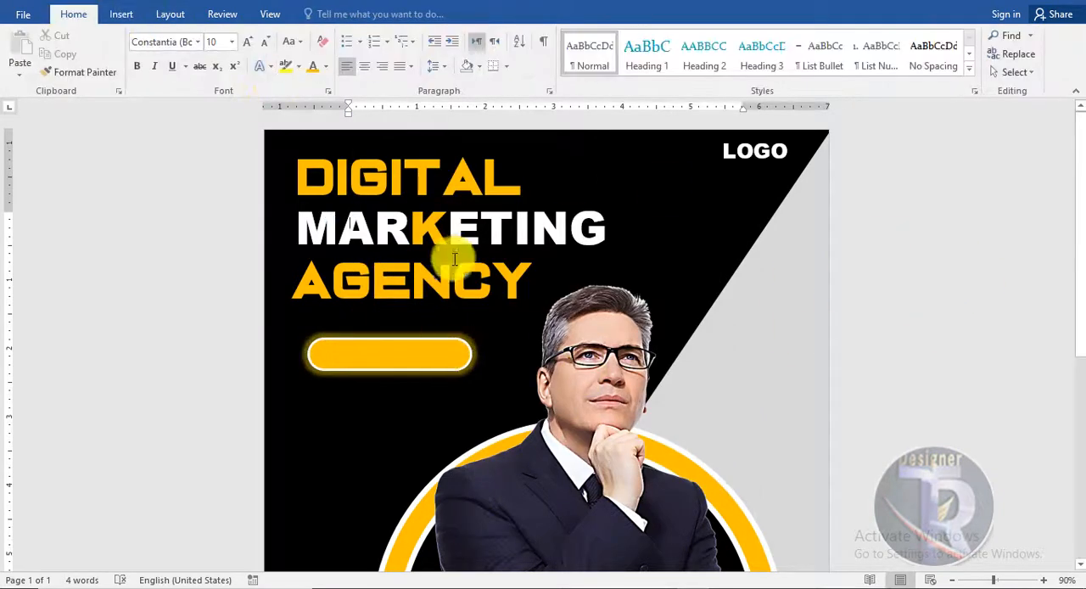
# - Copy the LOGO text onto the rounded rectangle and change the copy's wording to Learn More
pyautogui.click(446, 180)
pyautogui.click(759, 146)
pyautogui.moveTo(774, 178); pyautogui.dragTo(414, 381)
pyautogui.moveTo(430, 356); pyautogui.dragTo(353, 356)
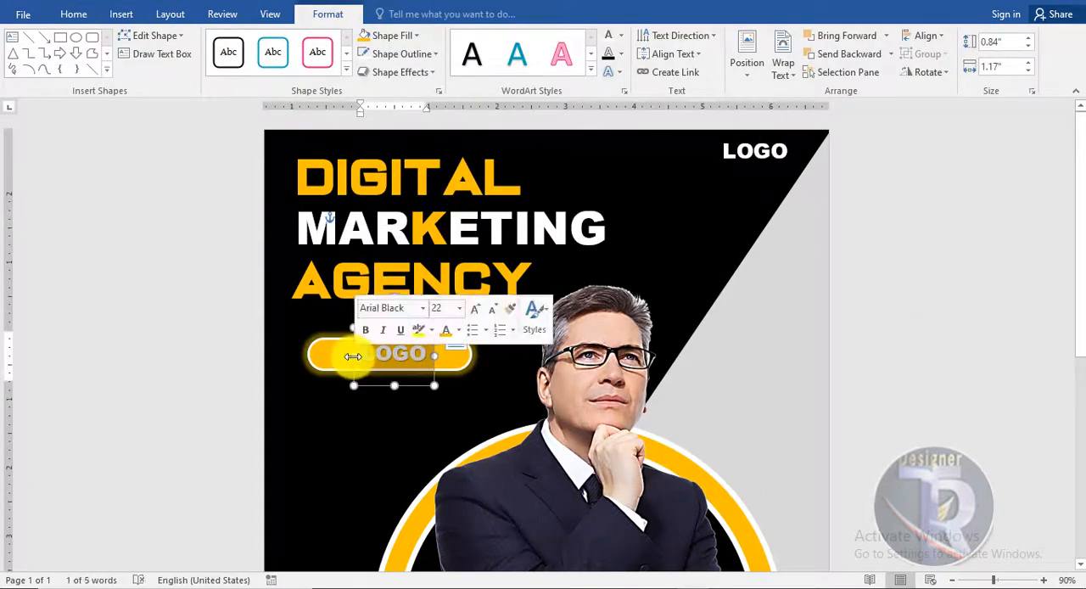
pyautogui.press('BackSpace')
pyautogui.write('Learn m')
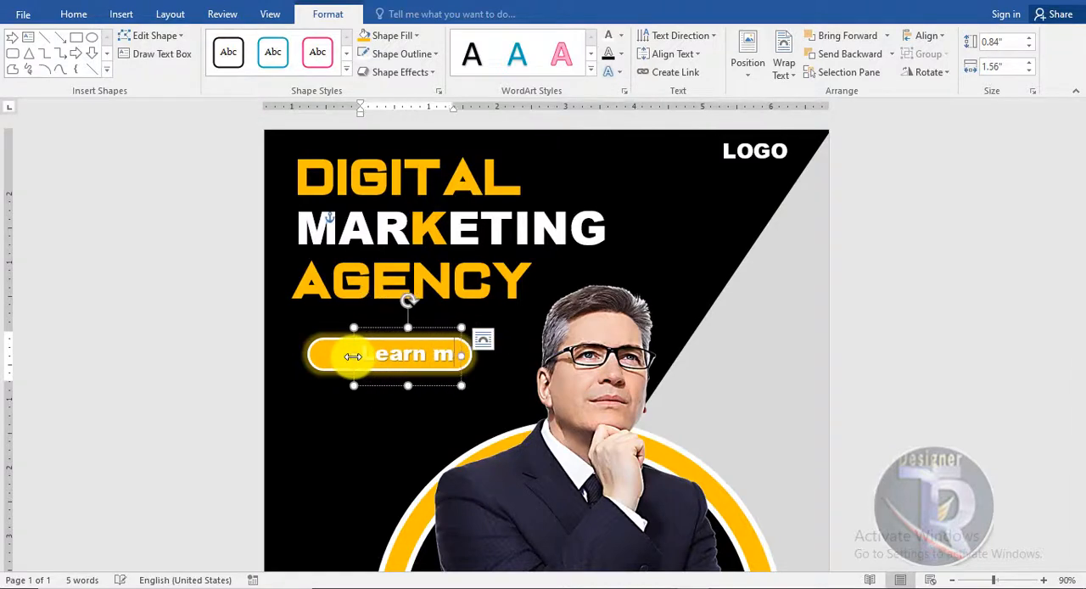
pyautogui.write('ore')
# - Convert the Learn More text to uppercase and colour its letters black
pyautogui.click(440, 327)
pyautogui.click(74, 13)
pyautogui.click(294, 41)
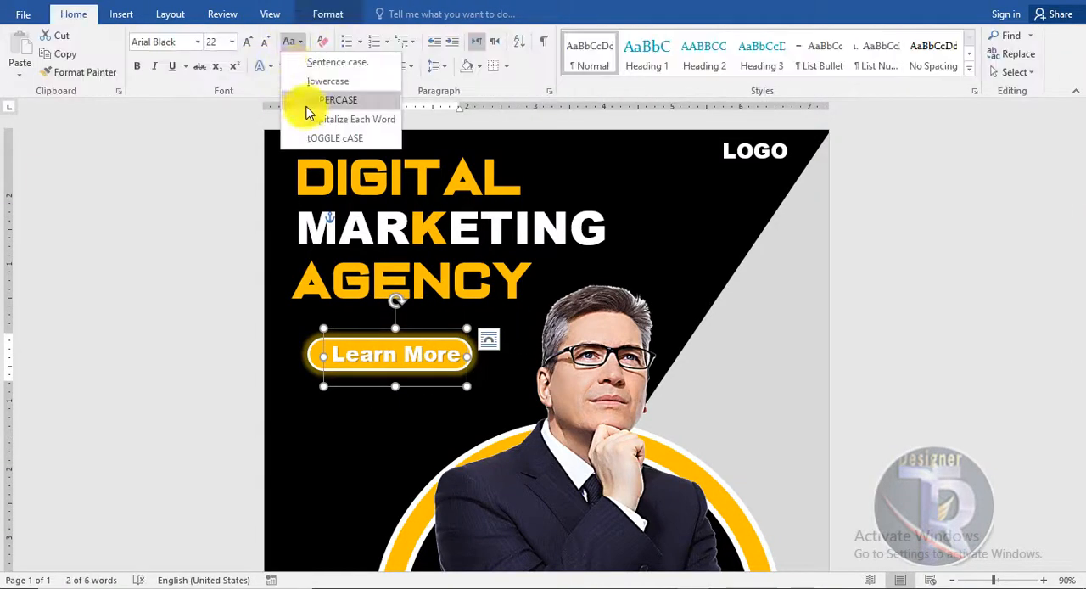
pyautogui.click(310, 103)
pyautogui.click(326, 67)
pyautogui.click(327, 121)
# - Set the LEARN MORE text to 14 pt in Arial Black
pyautogui.click(264, 42)
pyautogui.click(265, 43)
pyautogui.click(265, 43)
pyautogui.click(265, 43)
pyautogui.click(265, 43)
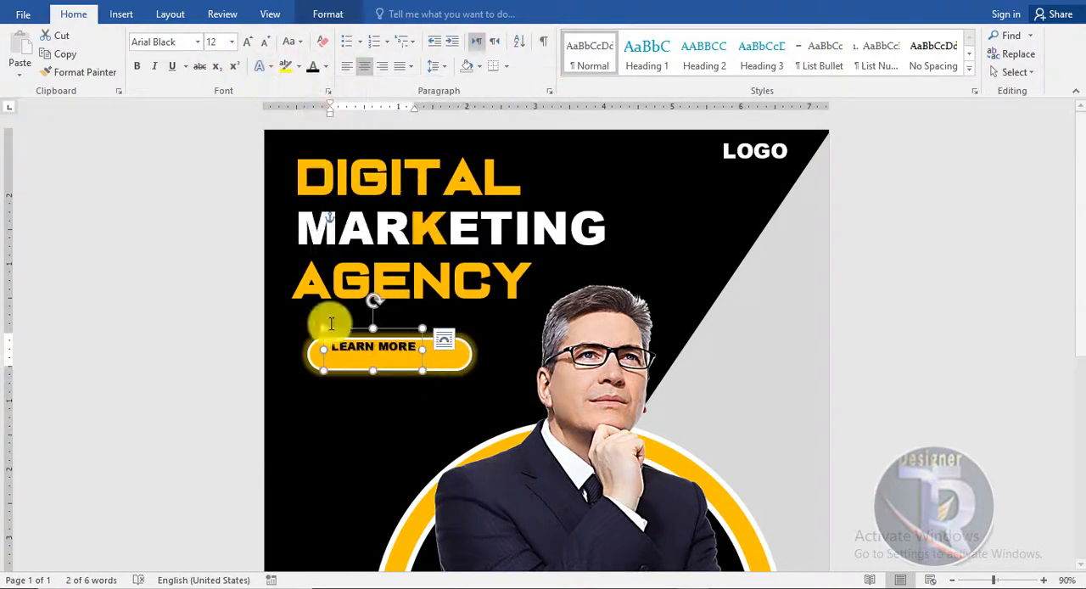
pyautogui.click(197, 42)
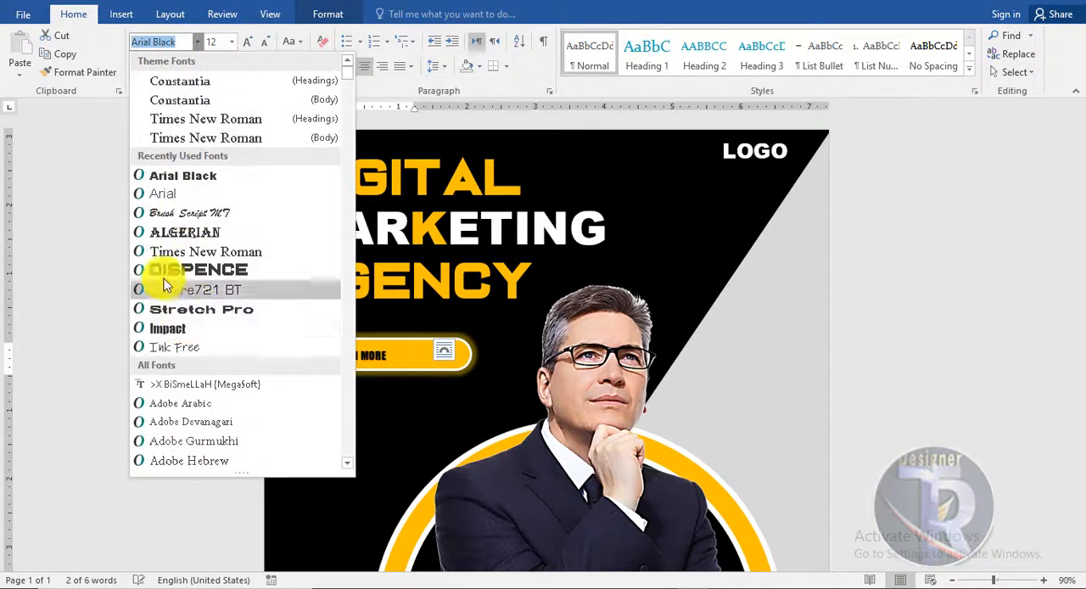
pyautogui.click(223, 177)
pyautogui.click(247, 42)
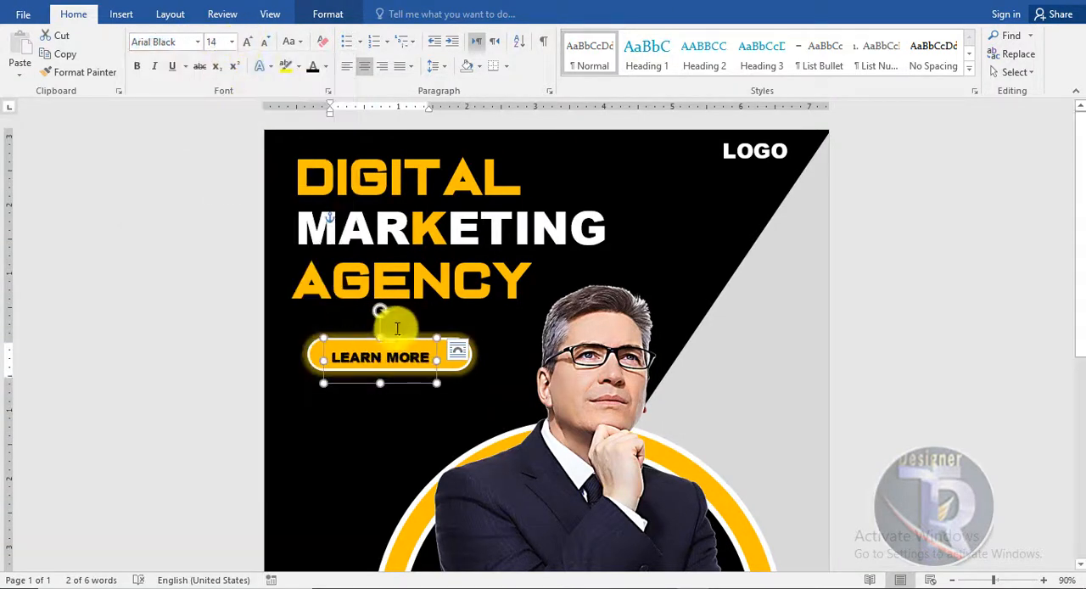
# - Draw a small arrow shape about 0.43" wide beside the LEARN MORE text on the rounded rectangle and give it the solid black style
pyautogui.click(1034, 335)
pyautogui.click(121, 14)
pyautogui.click(222, 64)
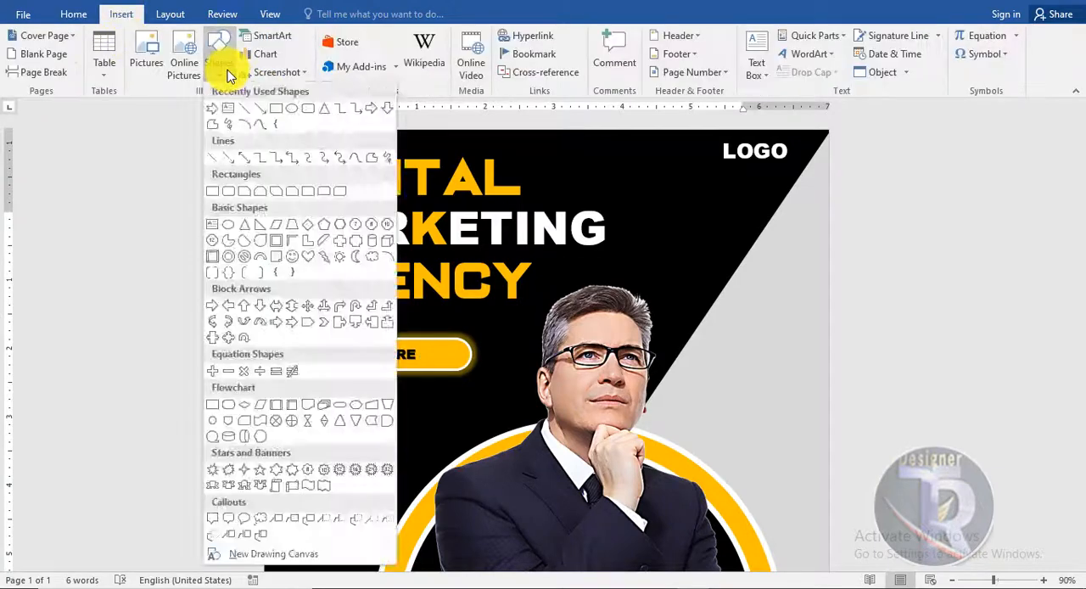
pyautogui.click(244, 109)
pyautogui.moveTo(438, 363); pyautogui.dragTo(444, 352)
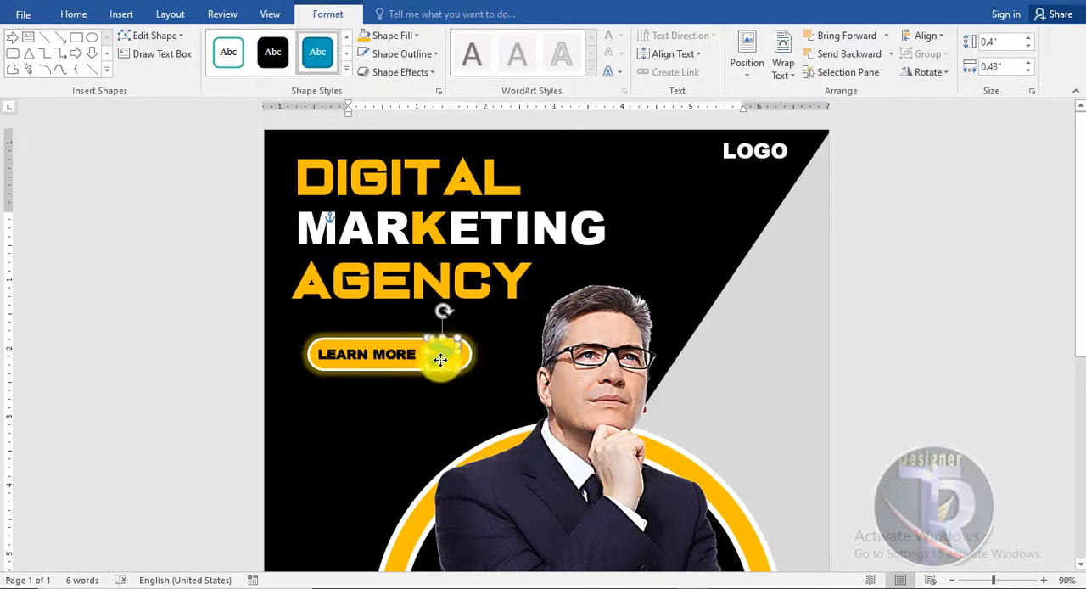
pyautogui.click(283, 58)
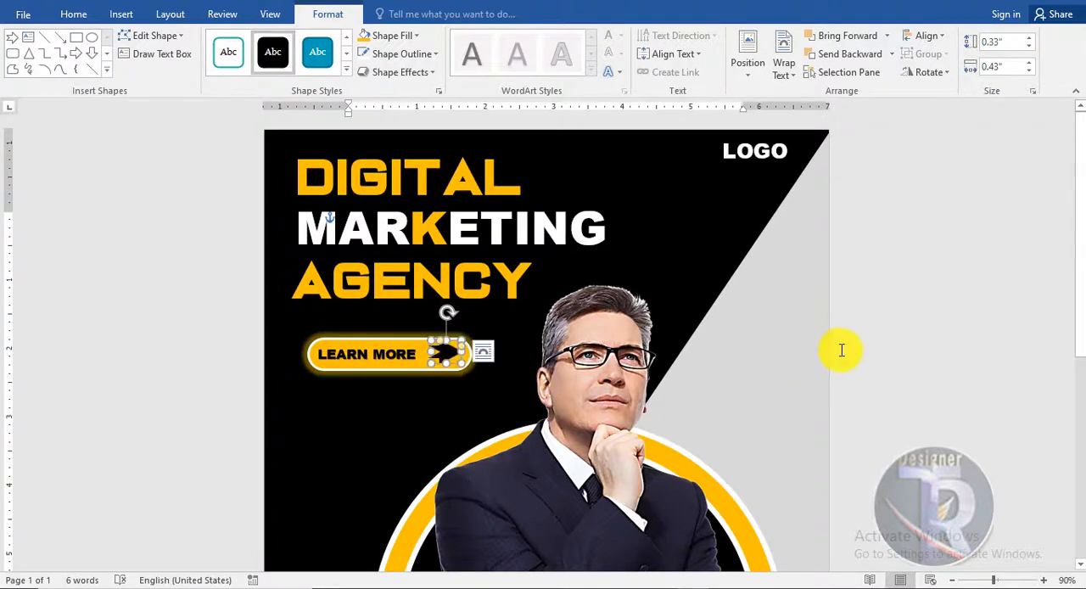
# - Flip the black arrow beside LEARN MORE horizontally
pyautogui.click(929, 72)
pyautogui.click(950, 148)
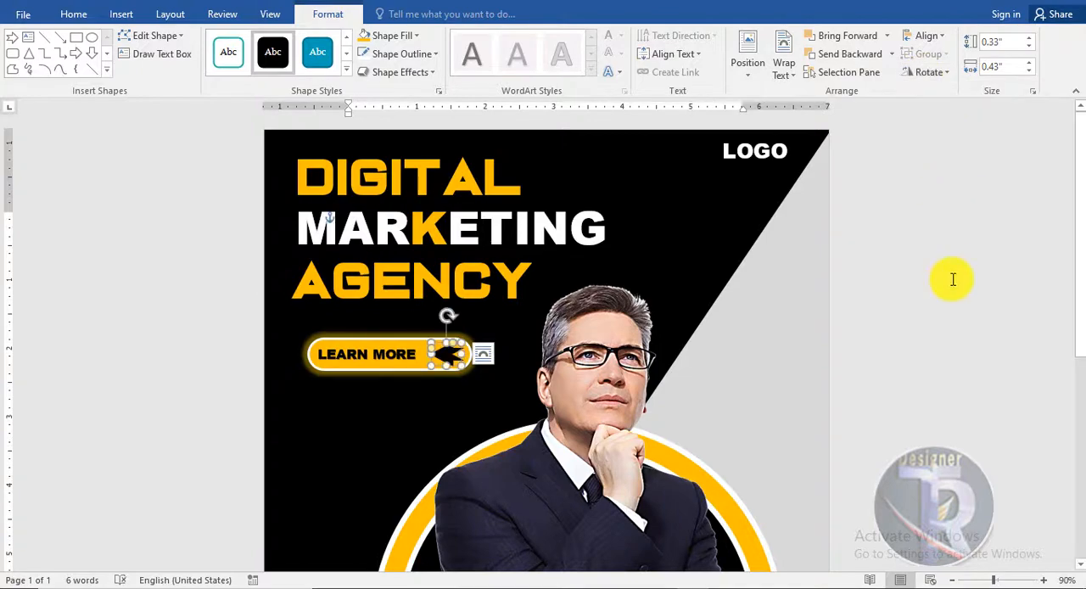
pyautogui.click(953, 278)
pyautogui.click(445, 356)
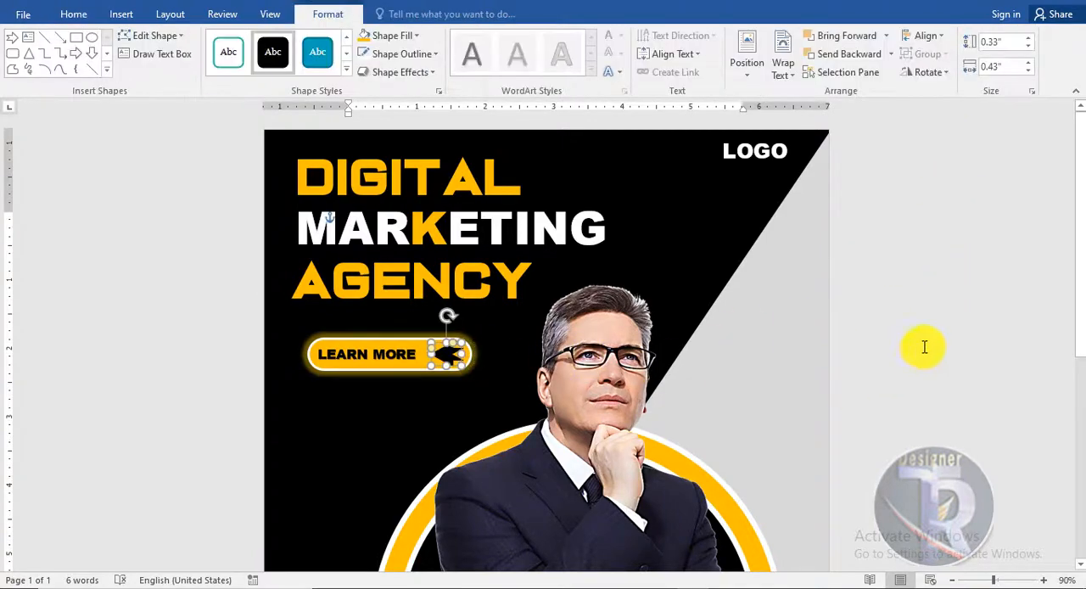
# - Draw a text box about 2.66" high and 2.18" wide below the LEARN MORE button and fill it with a Lorem ipsum paragraph
pyautogui.click(974, 337)
pyautogui.scroll(-3, 972, 338)
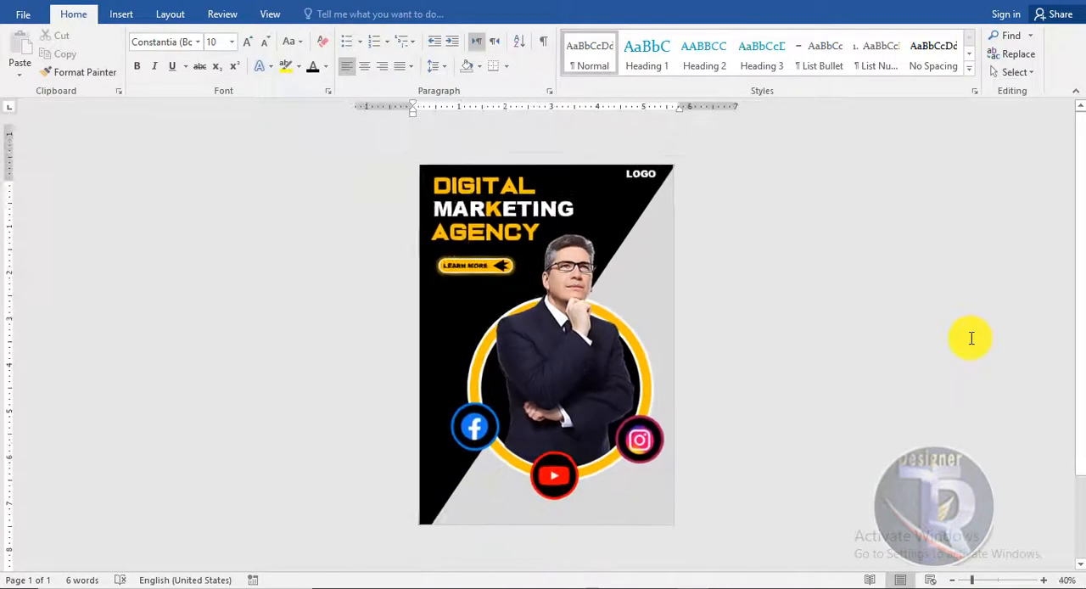
pyautogui.scroll(2, 971, 339)
pyautogui.scroll(-2, 984, 340)
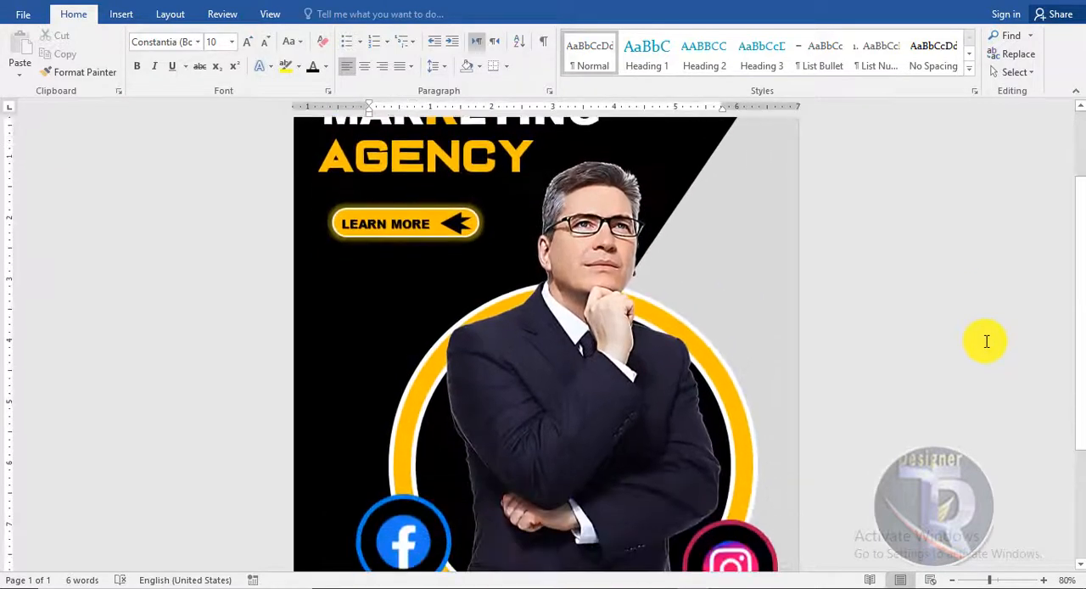
pyautogui.scroll(2, 986, 341)
pyautogui.click(120, 14)
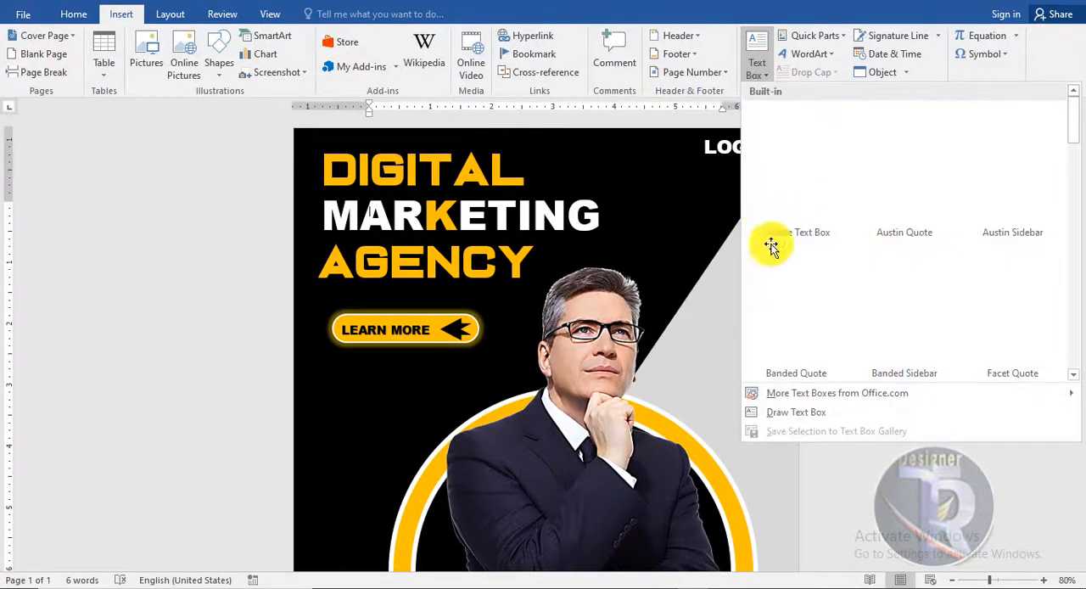
pyautogui.click(789, 414)
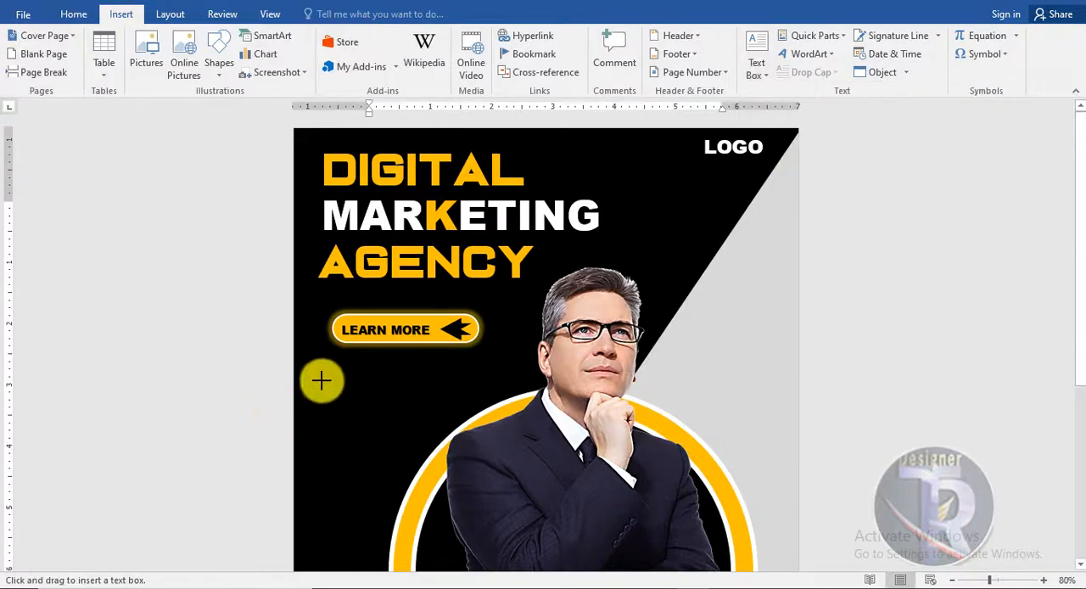
pyautogui.scroll(-3, 408, 530)
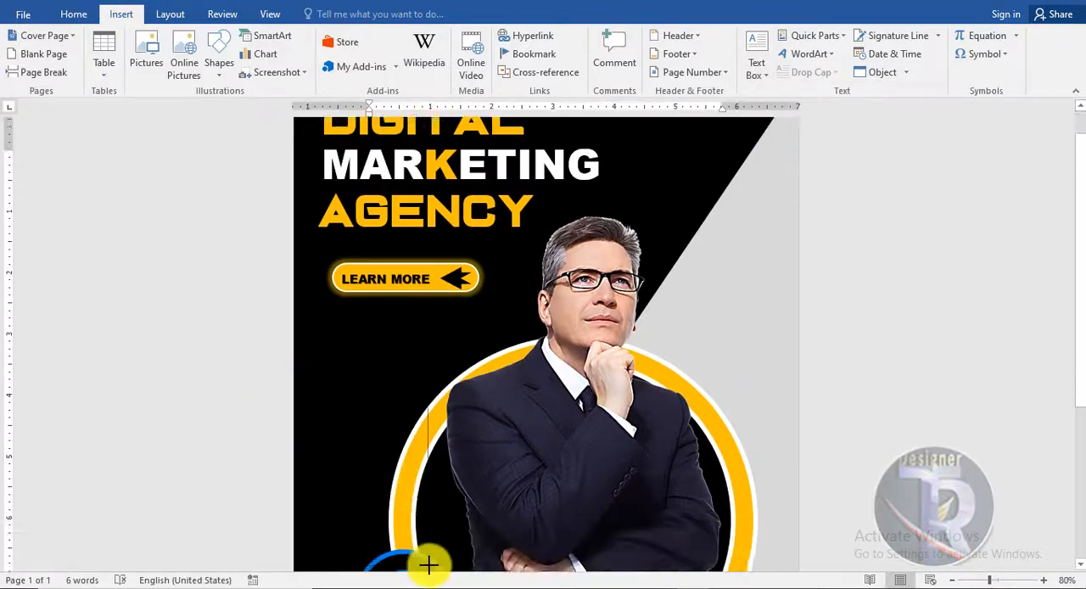
pyautogui.moveTo(448, 433); pyautogui.dragTo(315, 270)
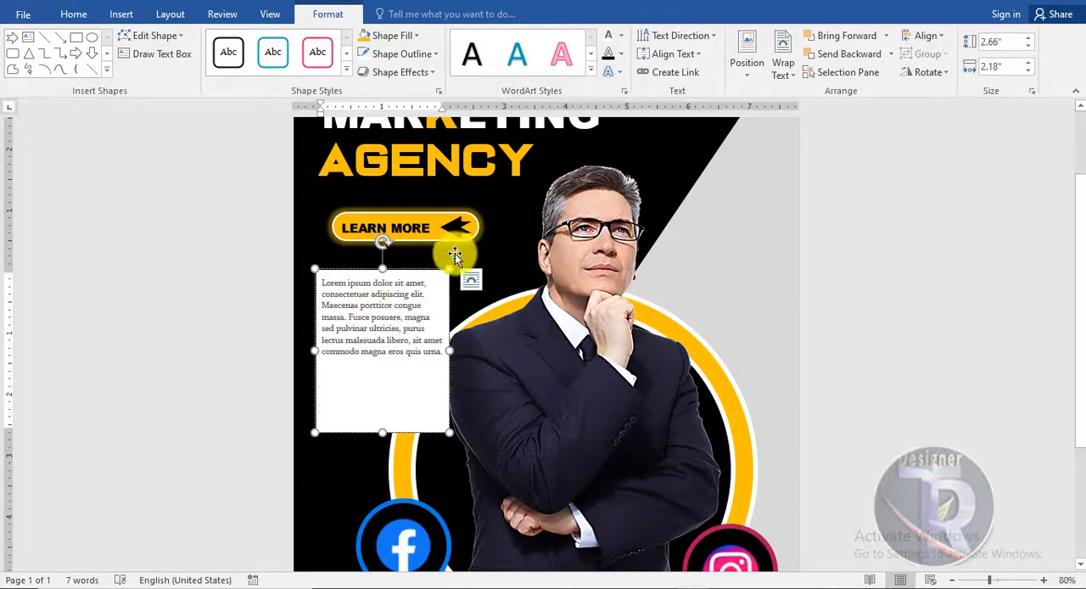
# - Remove the outline and the fill from the Lorem ipsum text box
pyautogui.click(432, 53)
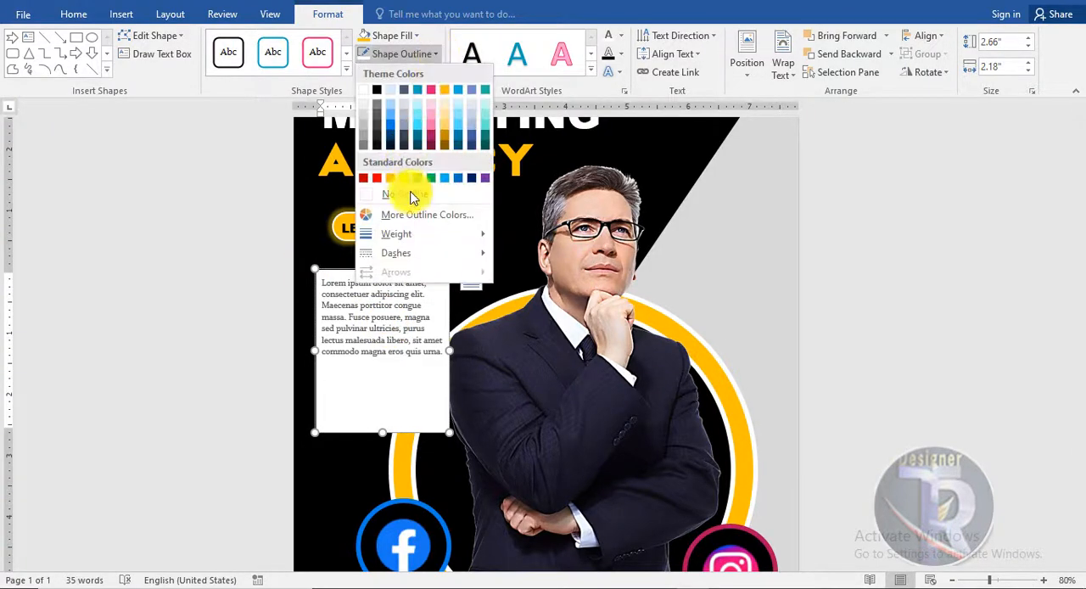
pyautogui.click(407, 190)
pyautogui.click(402, 38)
pyautogui.click(395, 175)
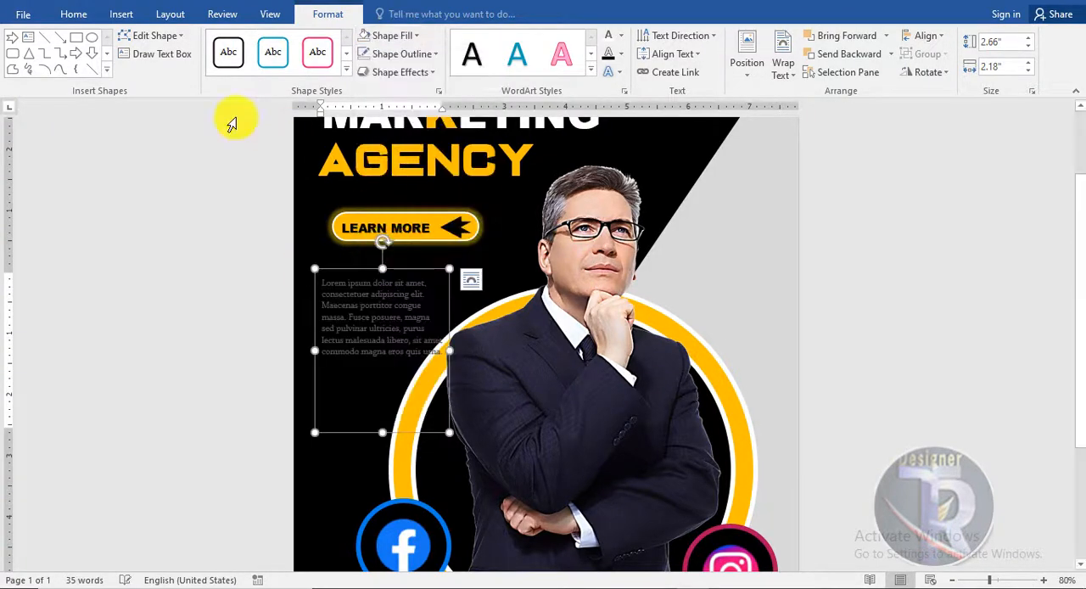
# - Move the Lorem ipsum box up close beneath the button, widened to about 3.26", with its text coloured white
pyautogui.moveTo(401, 269); pyautogui.dragTo(399, 281)
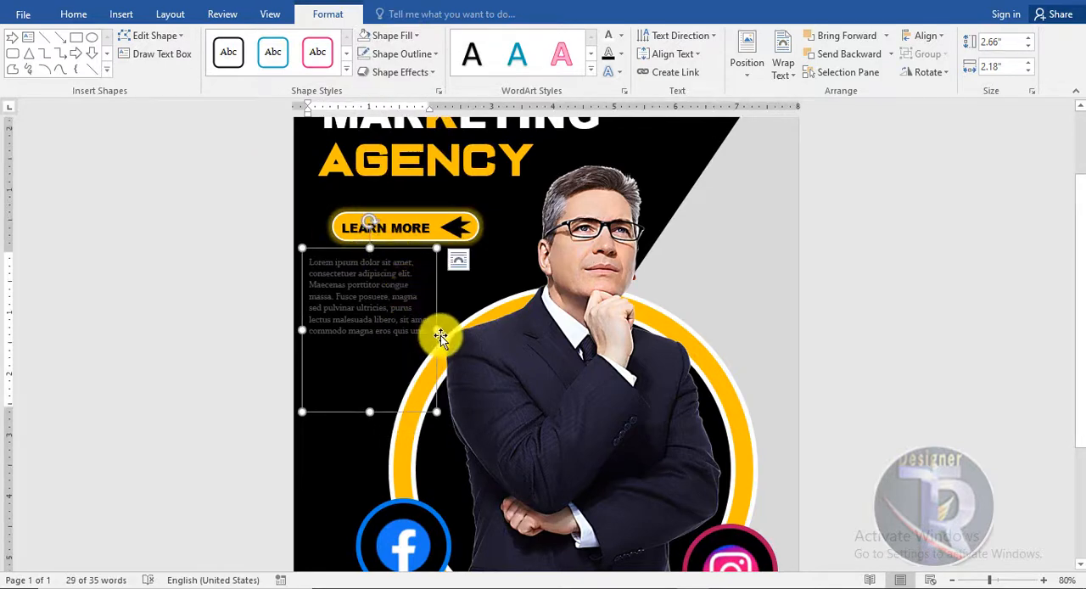
pyautogui.moveTo(456, 328); pyautogui.dragTo(494, 327)
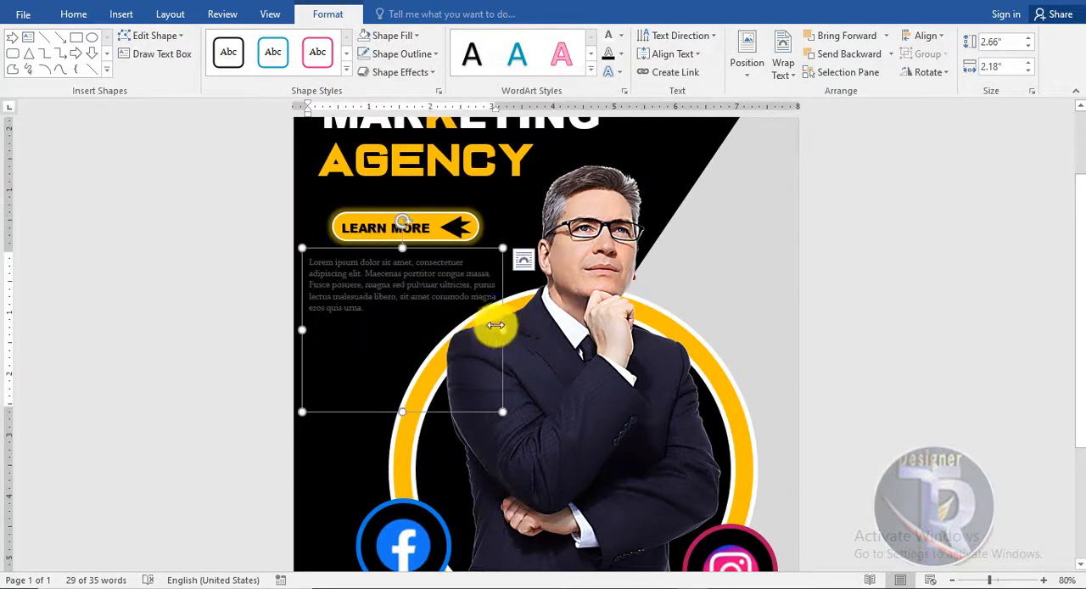
pyautogui.moveTo(335, 247); pyautogui.dragTo(338, 245)
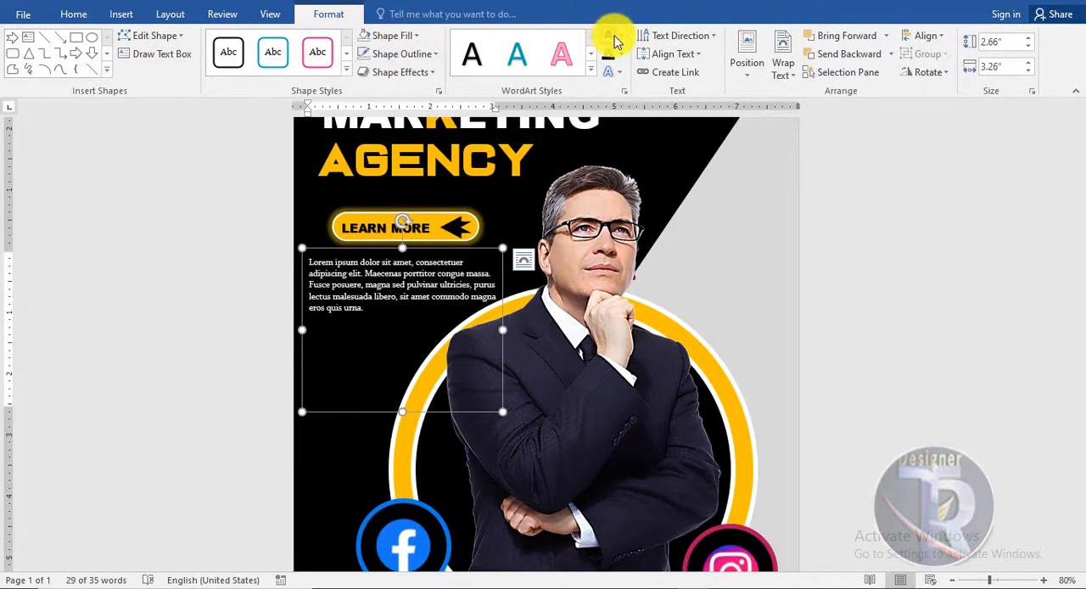
# - Review the flyer's overall layout from the headline and paragraph down to the social media icons and the bottom edge
pyautogui.click(880, 227)
pyautogui.scroll(2, 897, 225)
pyautogui.scroll(-1, 896, 226)
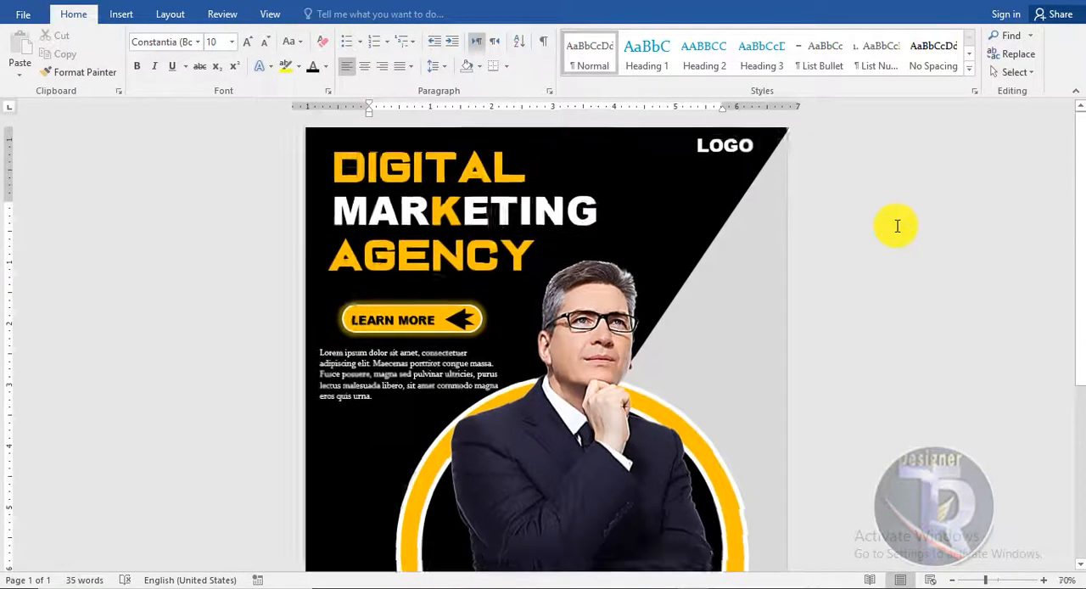
pyautogui.scroll(-4, 896, 226)
pyautogui.scroll(2, 897, 225)
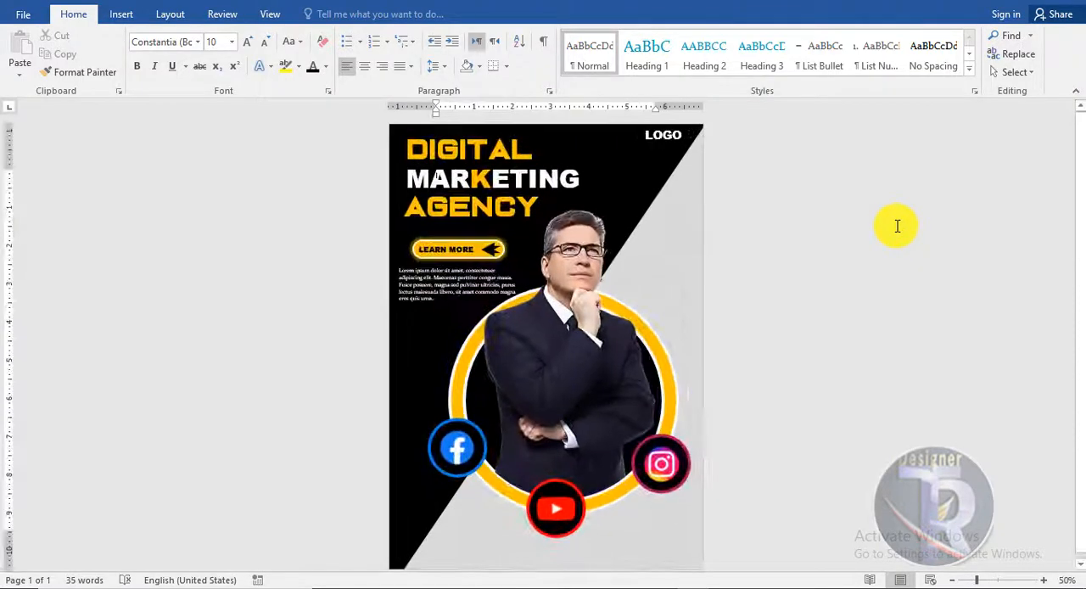
pyautogui.scroll(2, 896, 226)
pyautogui.scroll(-3, 896, 226)
pyautogui.scroll(3, 896, 225)
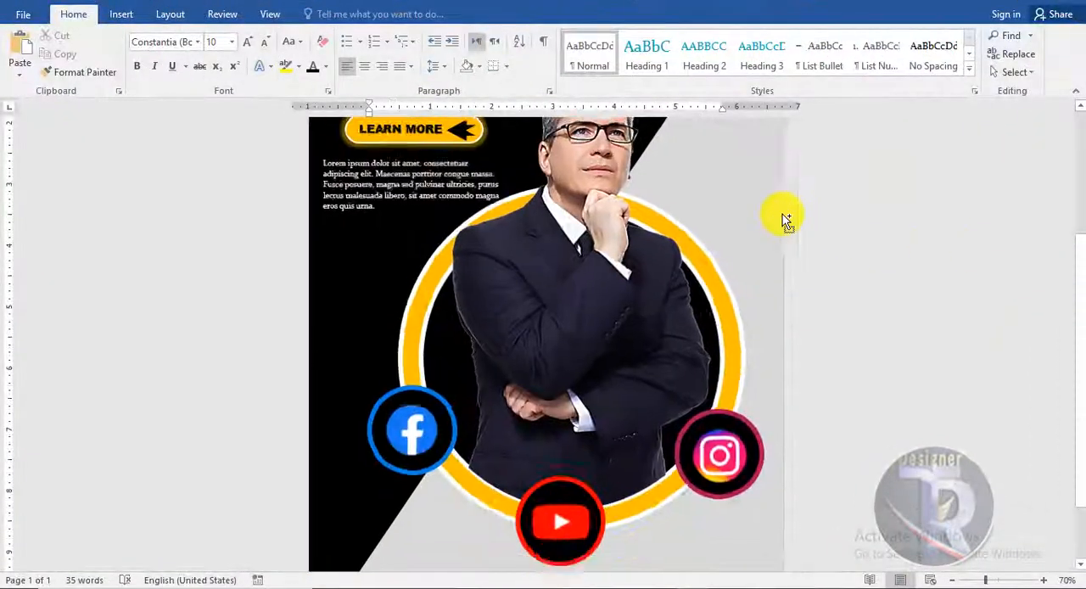
pyautogui.scroll(-3, 782, 214)
pyautogui.scroll(5, 782, 213)
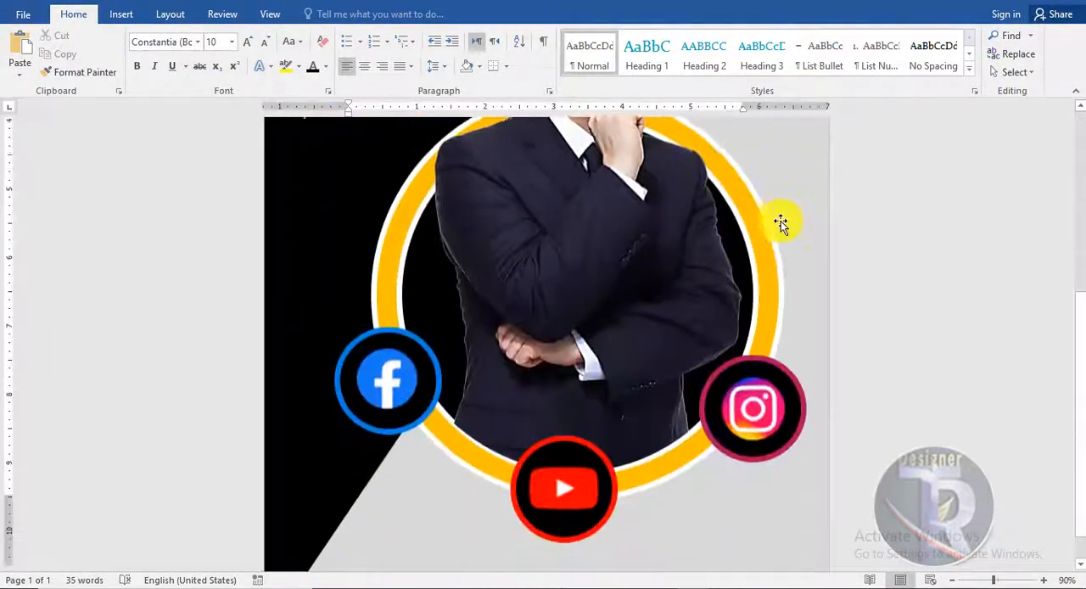
pyautogui.scroll(5, 788, 232)
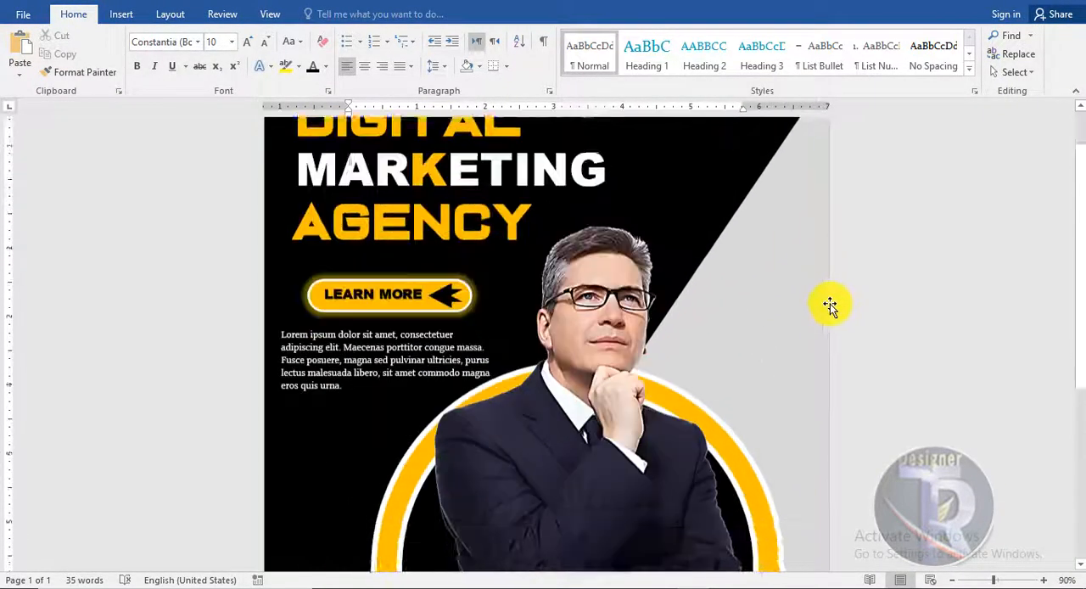
pyautogui.scroll(-5, 830, 305)
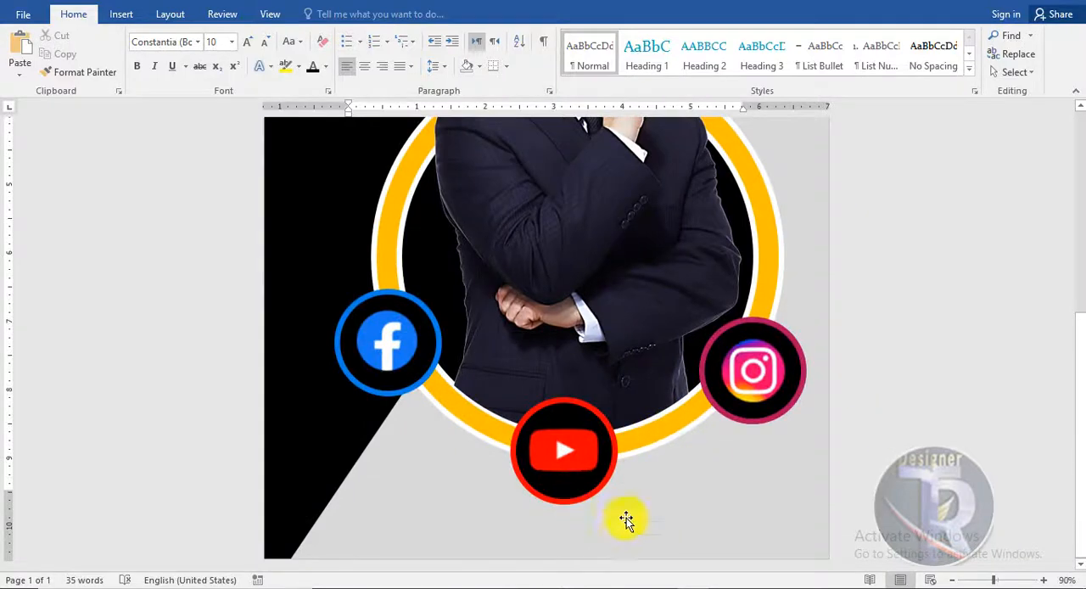
# - Draw a rectangle about 0.7" high and 5.06" wide along the flyer's bottom edge, reaching the page's right side
pyautogui.click(121, 14)
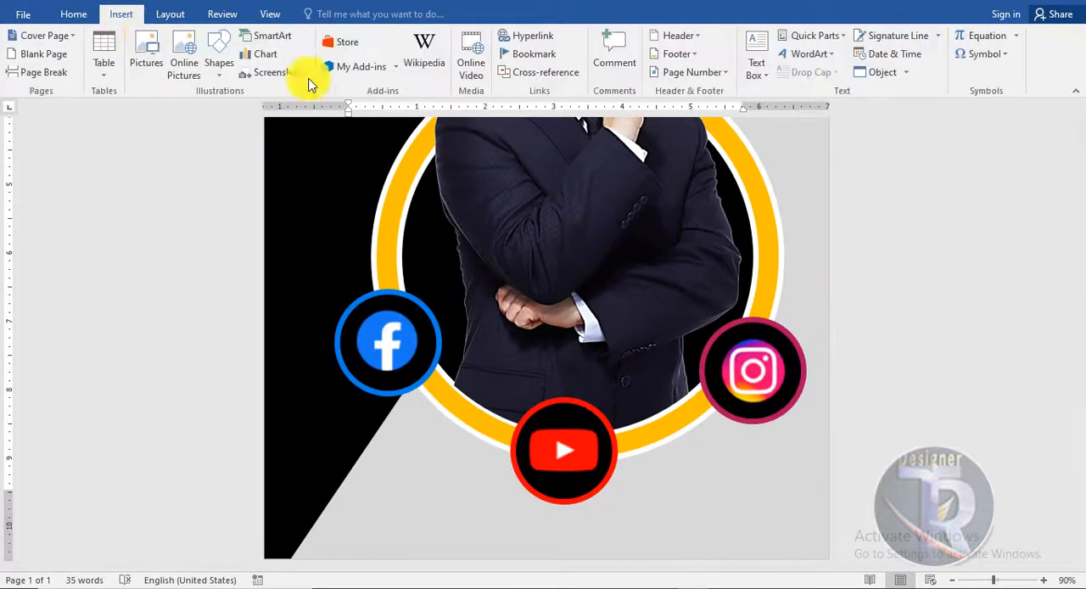
pyautogui.click(212, 72)
pyautogui.click(277, 107)
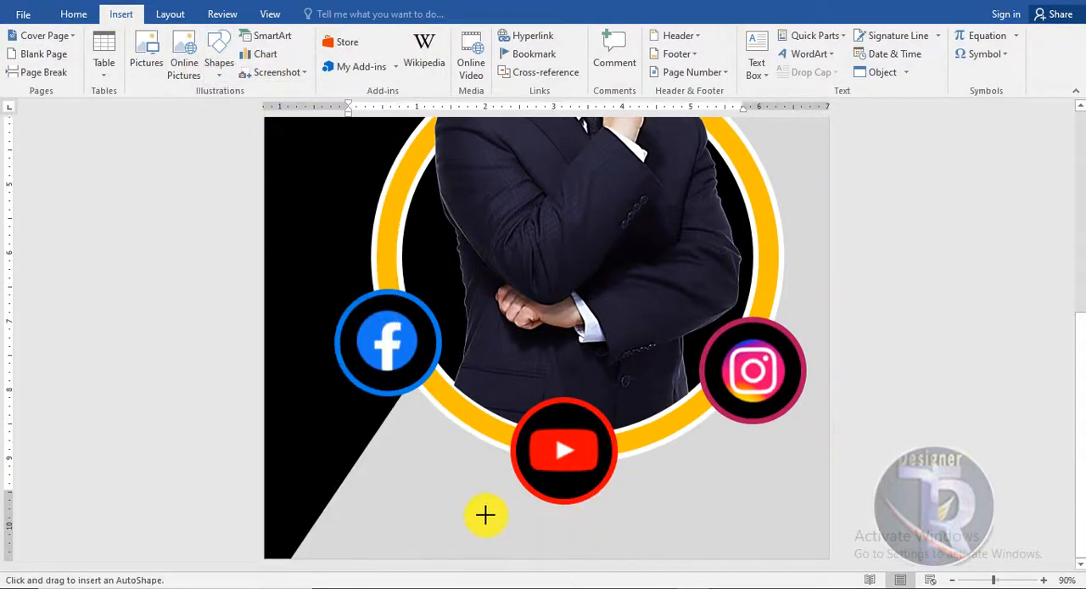
pyautogui.moveTo(483, 515); pyautogui.dragTo(828, 558)
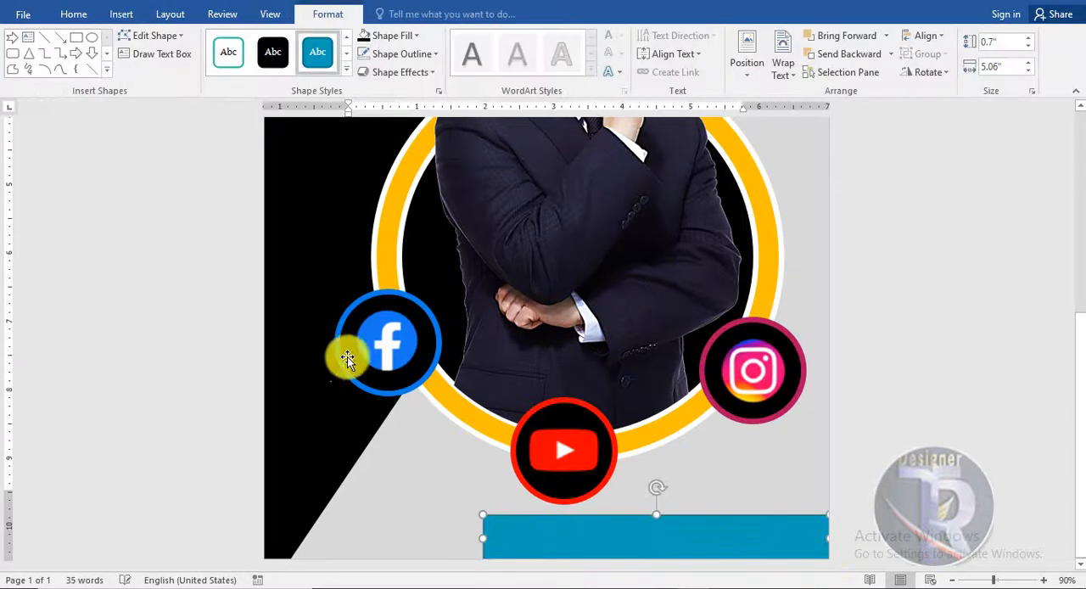
# - Remove the bottom rectangle's outline and fill it with black
pyautogui.click(403, 54)
pyautogui.click(390, 202)
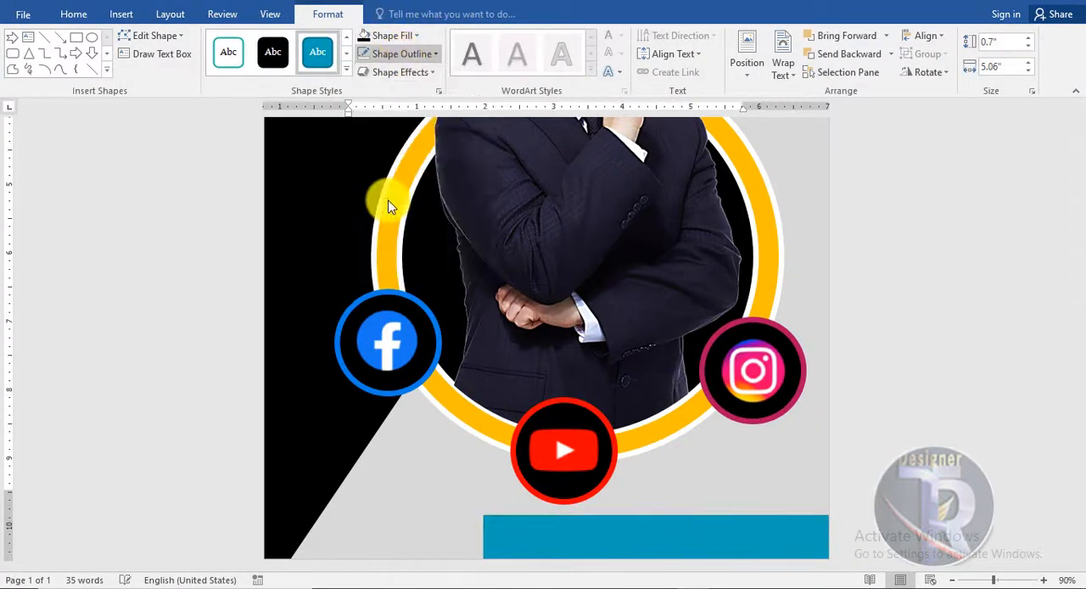
pyautogui.click(386, 36)
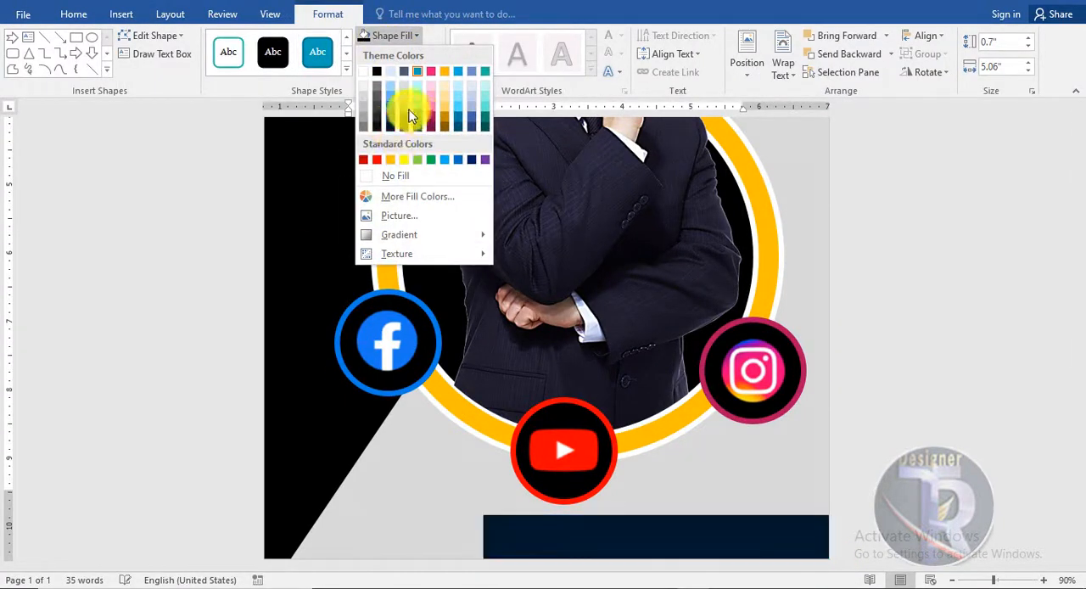
pyautogui.click(376, 73)
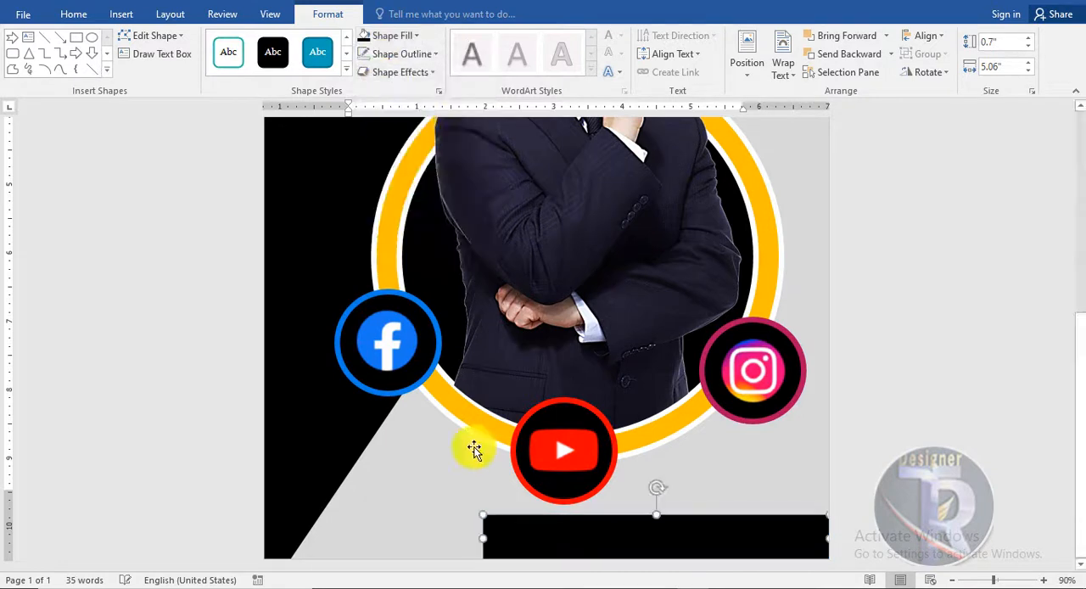
# - Edit the black rectangle's points so its left end slants outward toward the page bottom, and nudge the shape slightly down
pyautogui.rightClick(556, 538)
pyautogui.click(530, 544)
pyautogui.rightClick(526, 539)
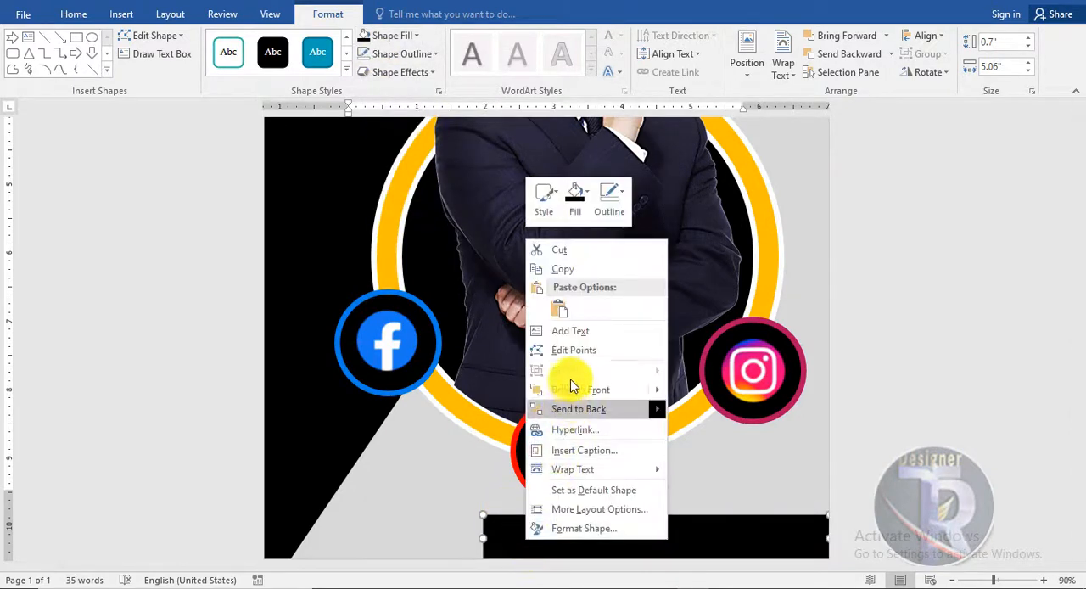
pyautogui.click(574, 350)
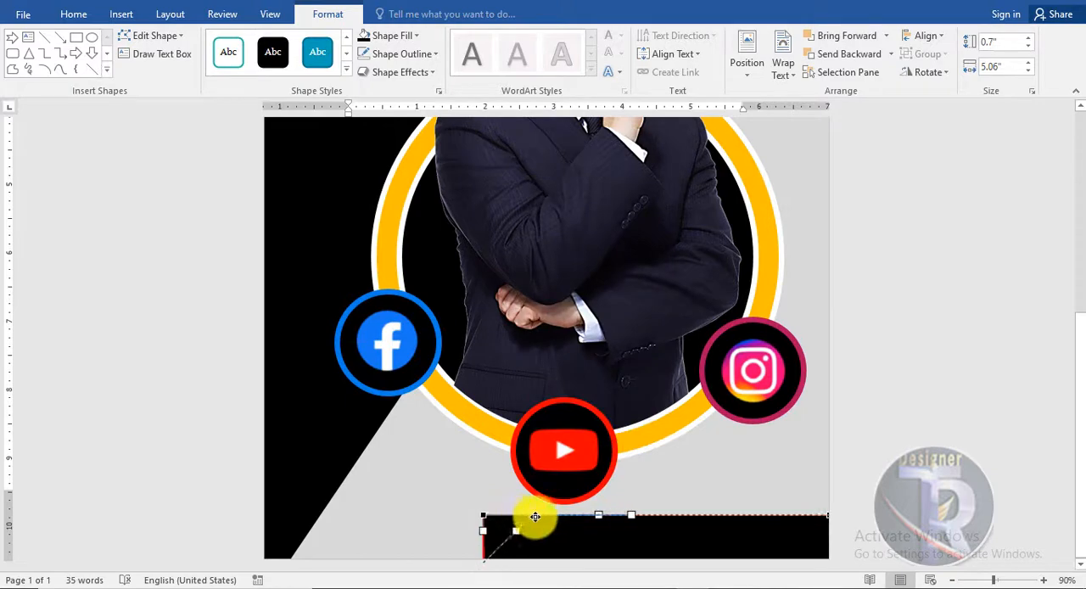
pyautogui.click(929, 497)
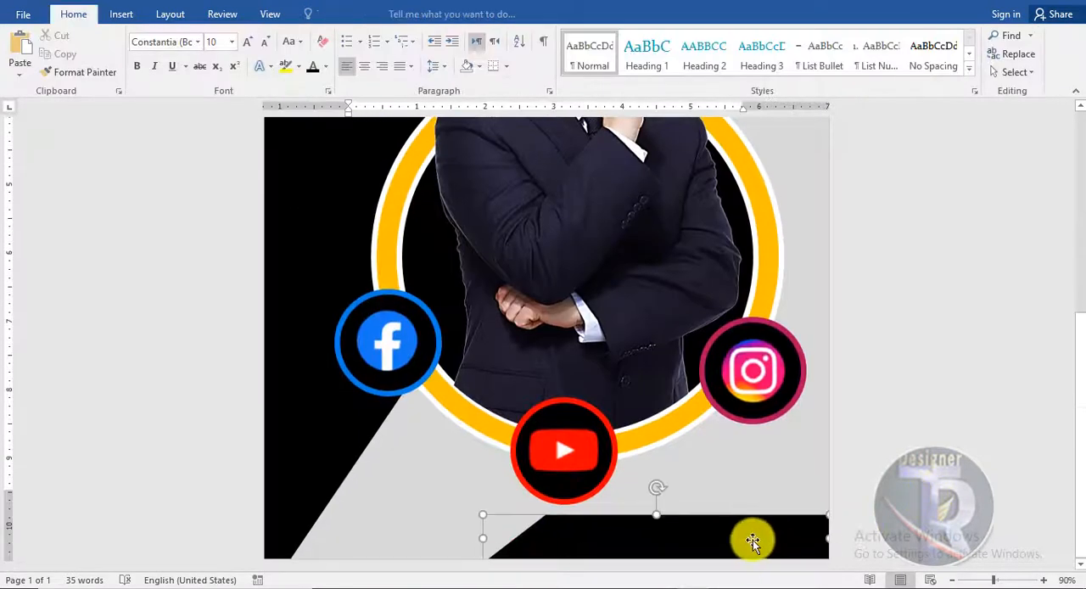
pyautogui.press('Down')
pyautogui.click(942, 475)
pyautogui.scroll(-3, 943, 475)
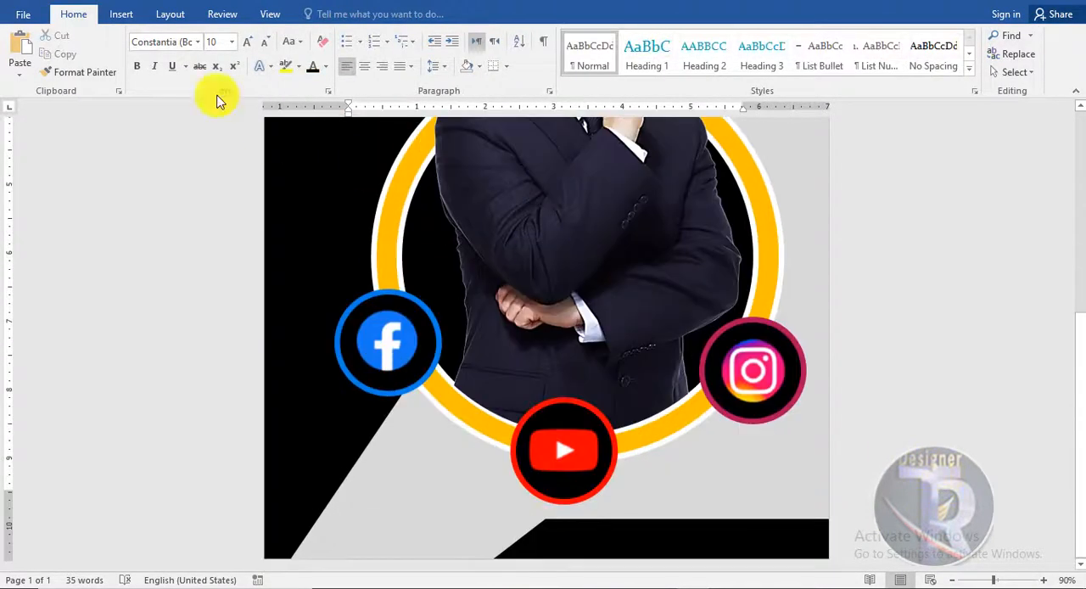
# - Place a WordArt text on the black bottom strip reading "Ph#" followed by the phone number, in white
pyautogui.click(122, 13)
pyautogui.click(810, 63)
pyautogui.click(795, 90)
pyautogui.scroll(-3, 625, 412)
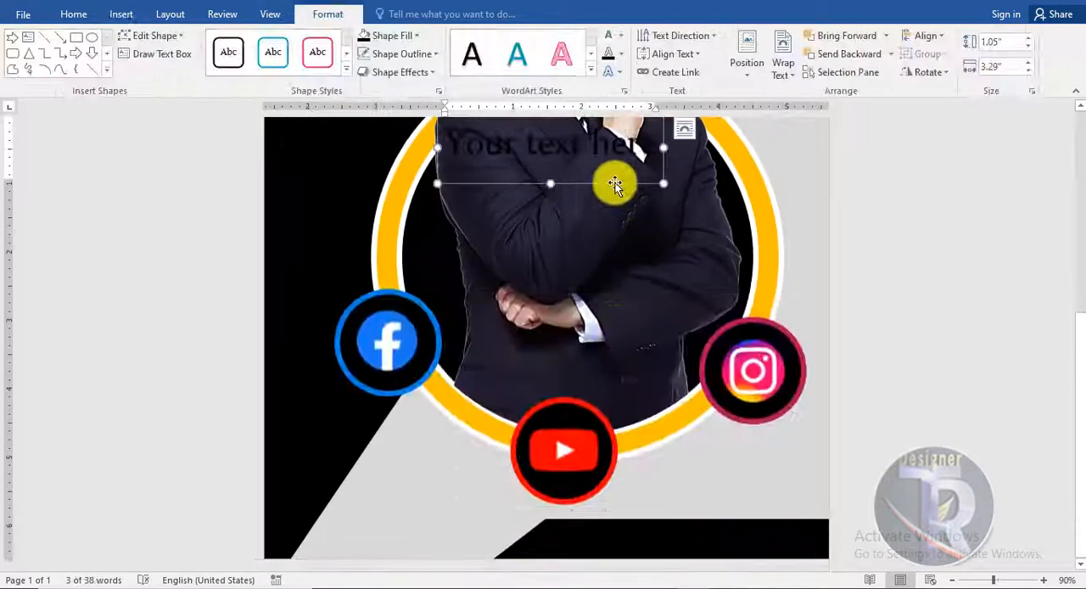
pyautogui.moveTo(615, 183); pyautogui.dragTo(717, 574)
pyautogui.moveTo(560, 183); pyautogui.dragTo(685, 502)
pyautogui.moveTo(705, 433); pyautogui.dragTo(699, 506)
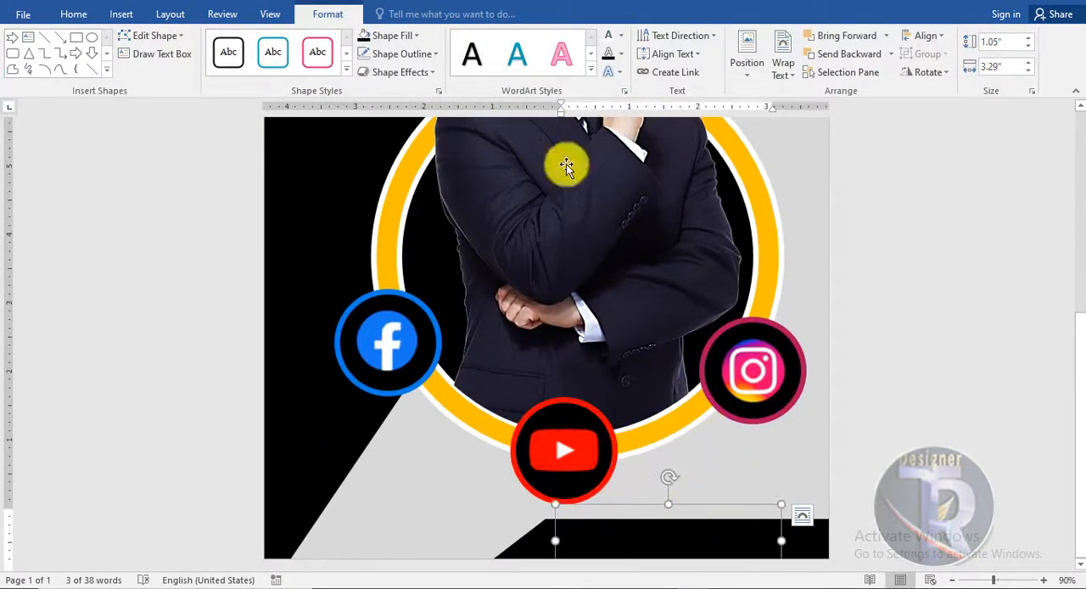
pyautogui.tripleClick(678, 538)
pyautogui.write('ph')
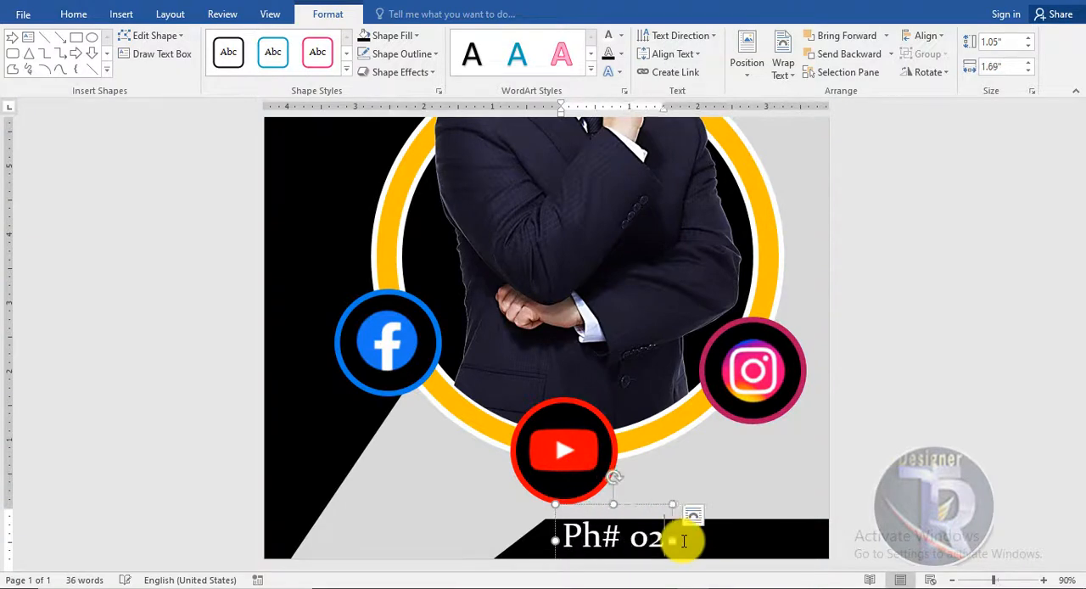
# - Set the phone number text on the bottom strip to 28 pt Arial
pyautogui.click(718, 504)
pyautogui.click(73, 14)
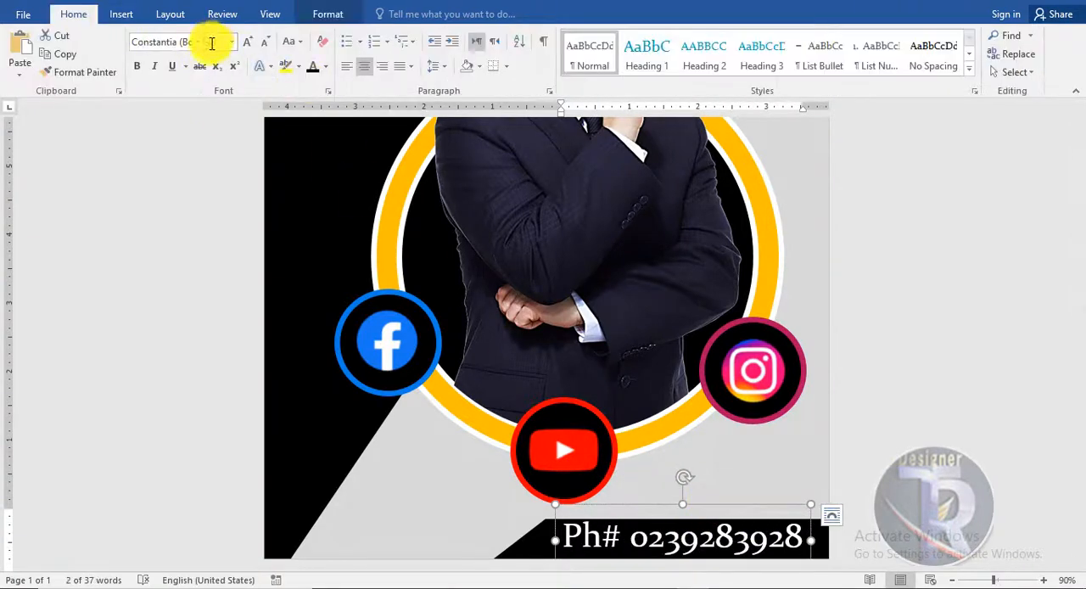
pyautogui.click(197, 41)
pyautogui.click(158, 194)
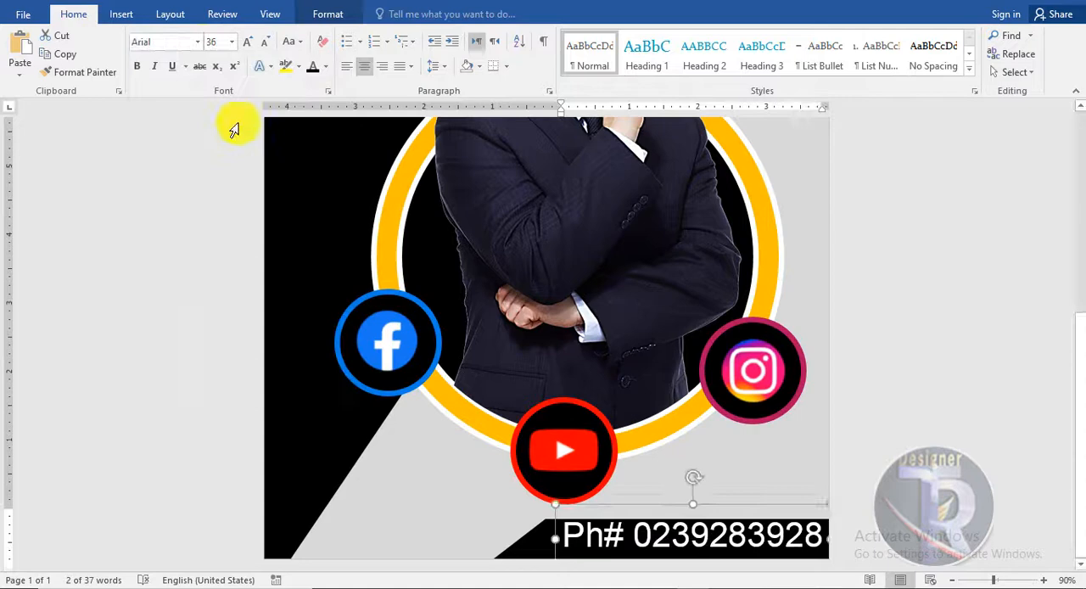
pyautogui.click(248, 42)
pyautogui.click(265, 44)
pyautogui.click(266, 44)
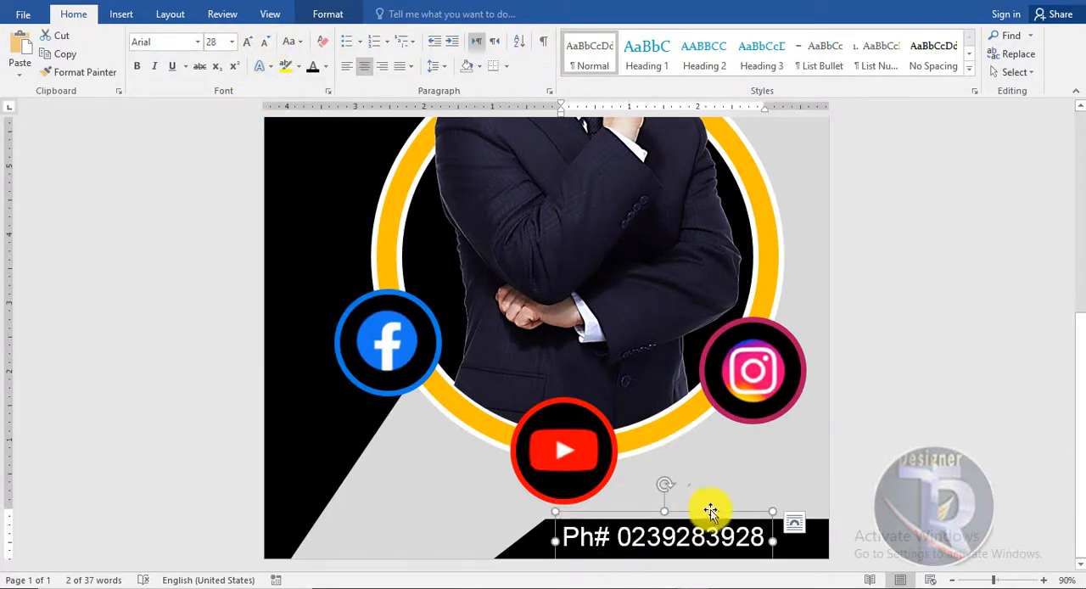
pyautogui.click(970, 464)
pyautogui.scroll(6, 970, 464)
pyautogui.keyDown('ctrl'); pyautogui.scroll(-3, 970, 464); pyautogui.keyUp('ctrl')
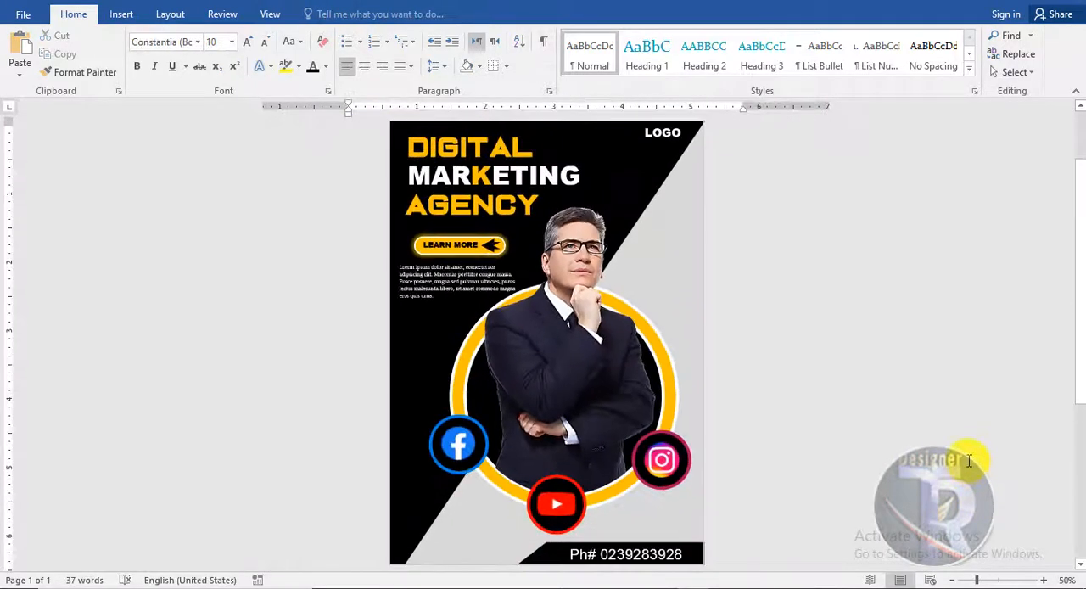
pyautogui.keyDown('ctrl'); pyautogui.scroll(2, 969, 461); pyautogui.keyUp('ctrl')
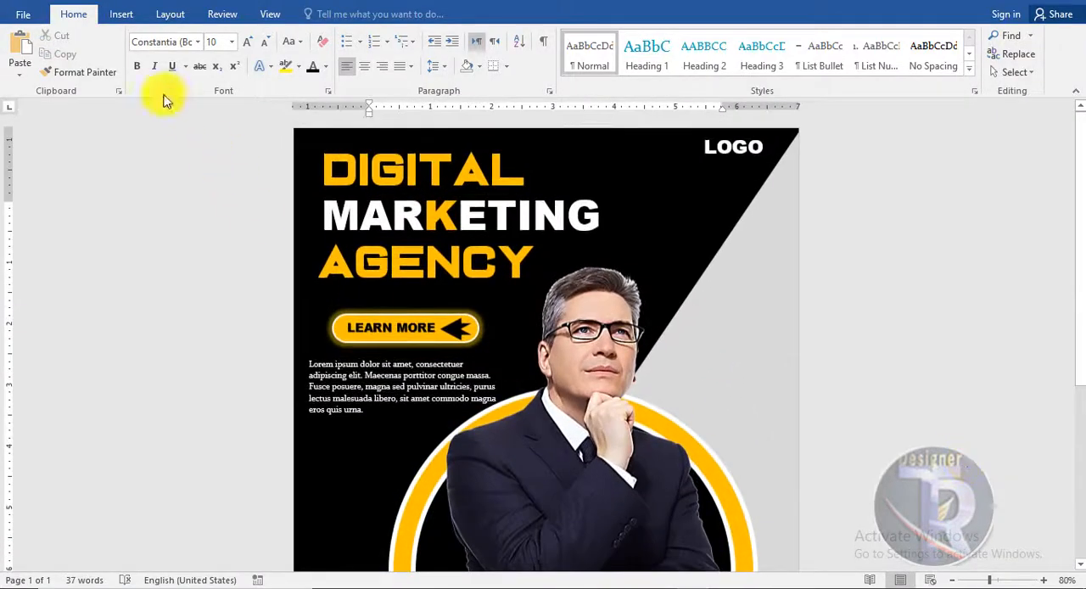
# - Insert the halftone dot picture "pngwing.com (5)" from the video data folder and set its text wrapping to In Front of Text
pyautogui.click(123, 15)
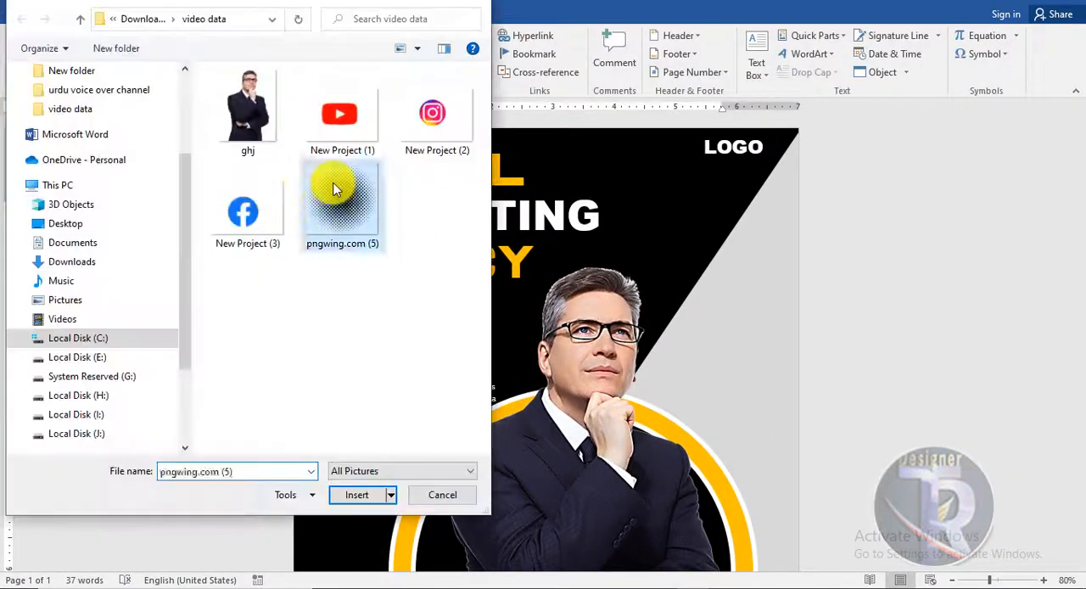
pyautogui.doubleClick(335, 189)
pyautogui.click(743, 63)
pyautogui.click(773, 206)
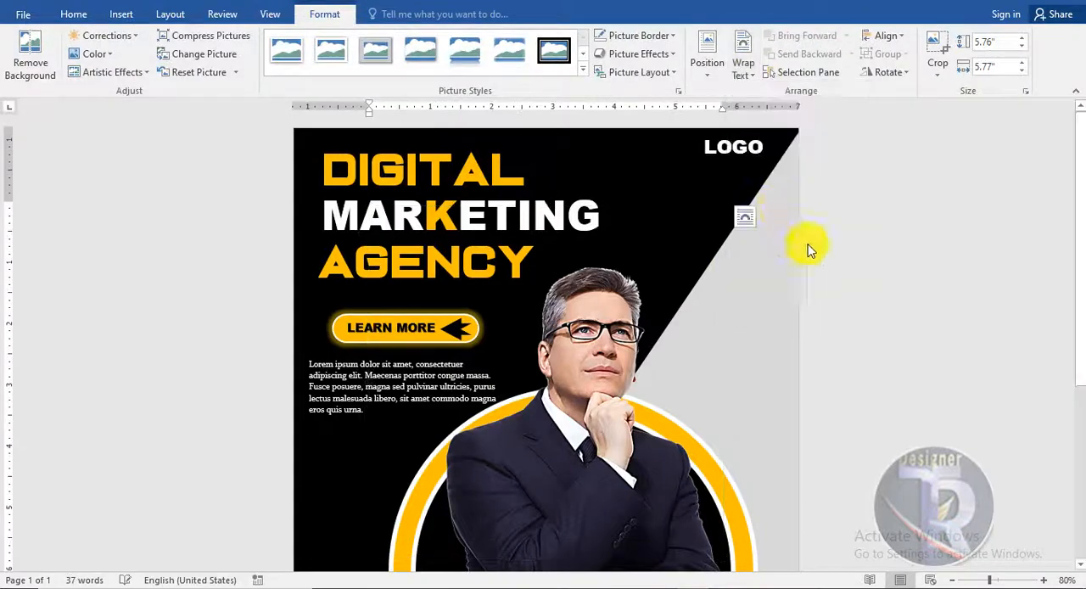
# - Place the halftone dot picture against the flyer's right edge over the grey area, with its right half running off the page
pyautogui.scroll(-3, 940, 266)
pyautogui.moveTo(570, 307); pyautogui.dragTo(918, 246)
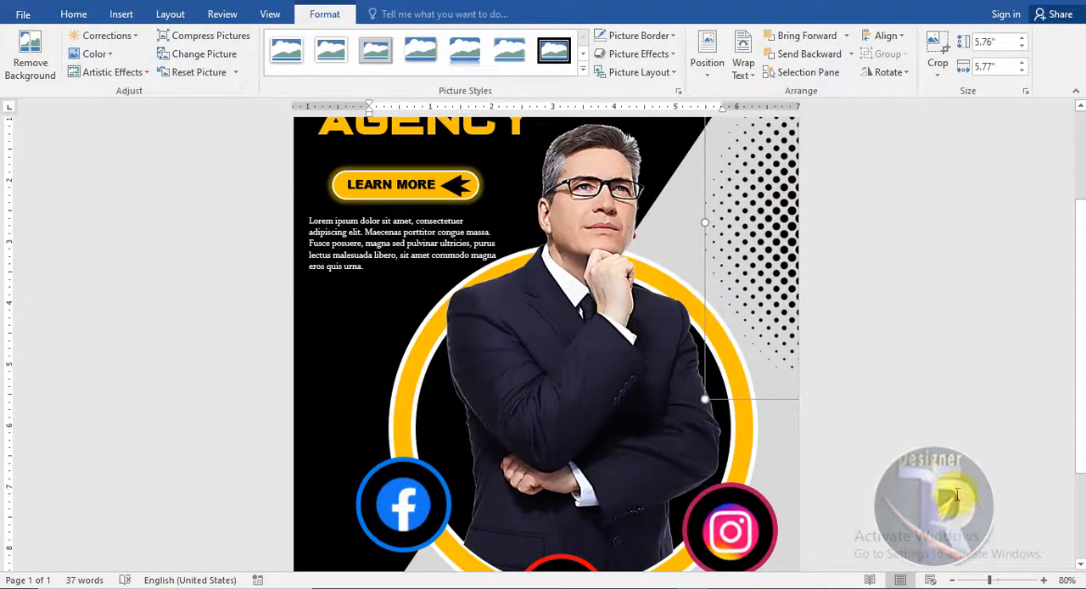
pyautogui.click(957, 495)
pyautogui.scroll(4, 953, 453)
# - Duplicate the halftone dot picture and place the copy over the middle of the flyer
pyautogui.click(782, 381)
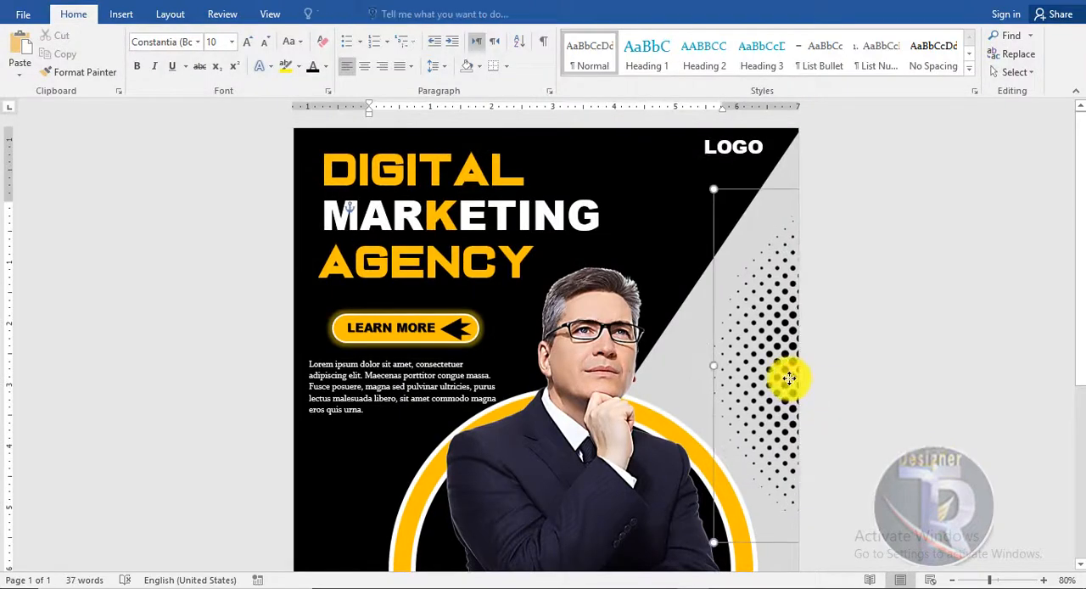
pyautogui.moveTo(788, 379); pyautogui.dragTo(500, 422)
pyautogui.scroll(-3, 1024, 325)
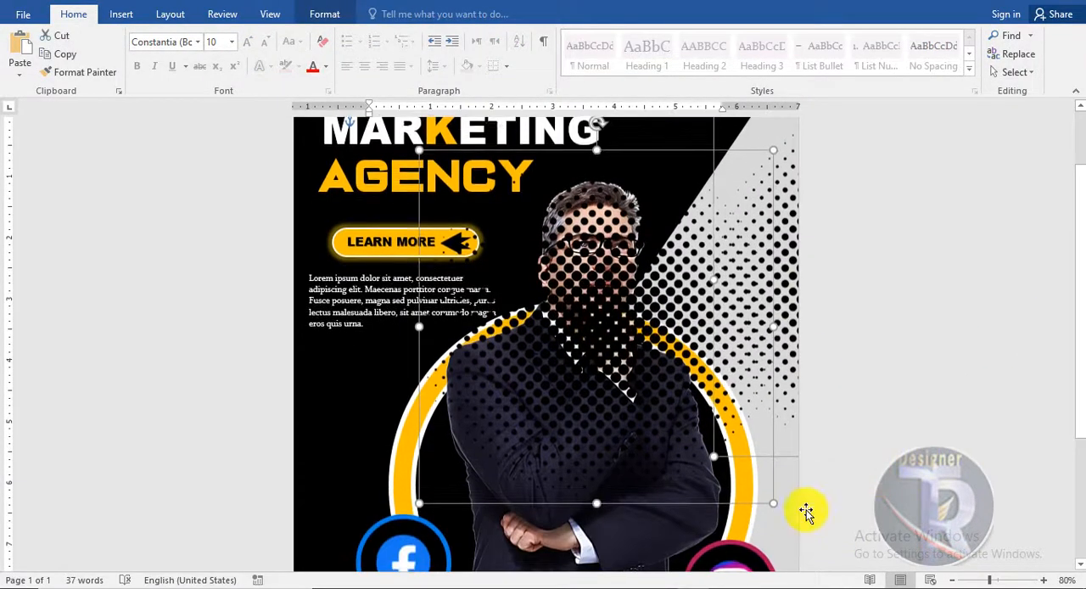
pyautogui.moveTo(615, 328); pyautogui.dragTo(553, 342)
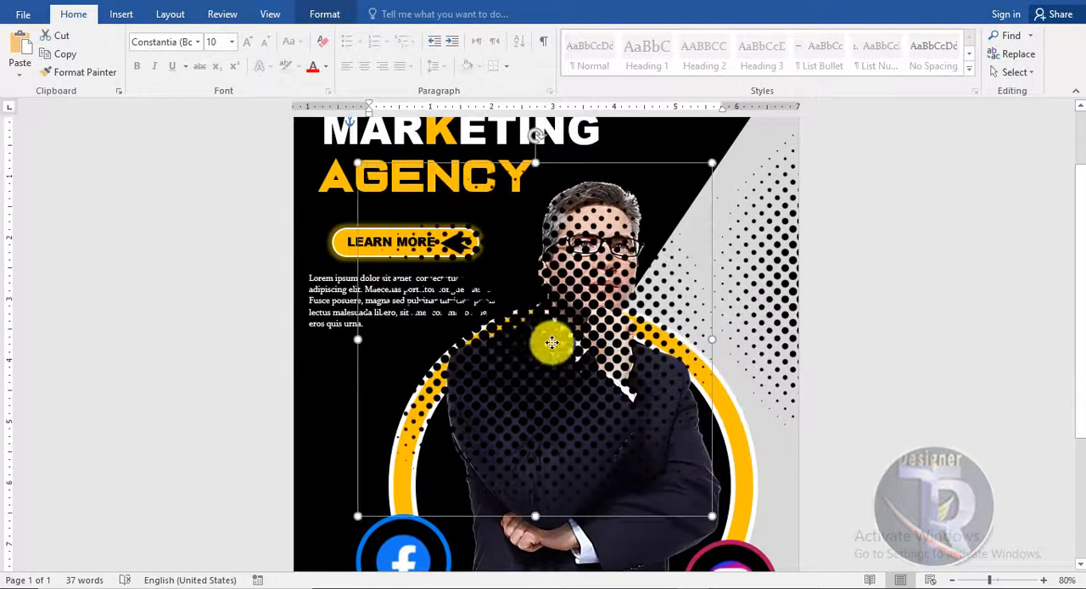
# - Recolor the copied halftone dot picture with the light orange accent color
pyautogui.click(316, 17)
pyautogui.click(93, 54)
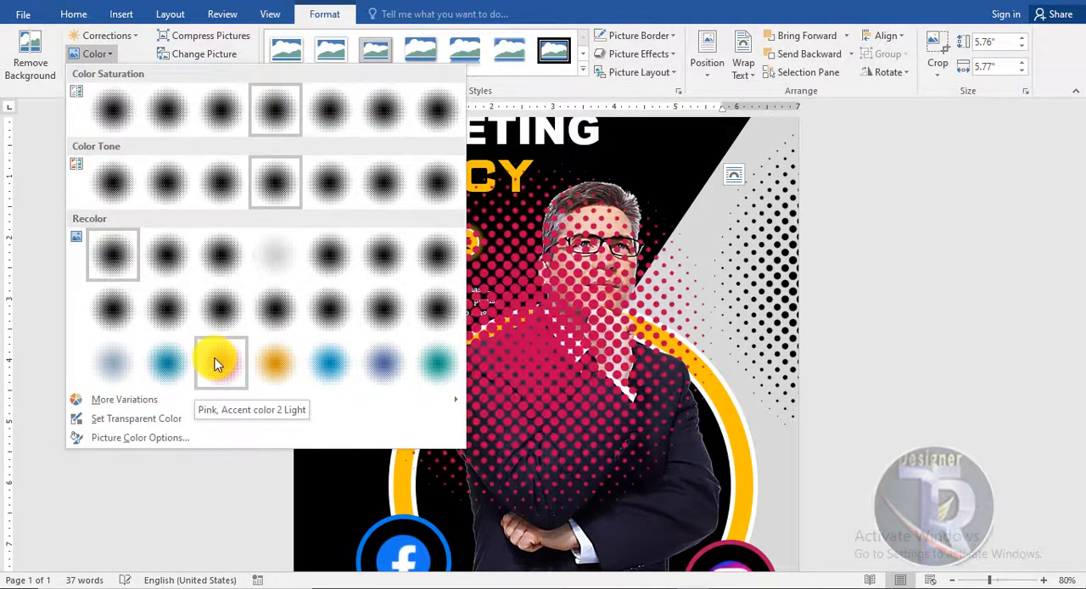
pyautogui.click(262, 362)
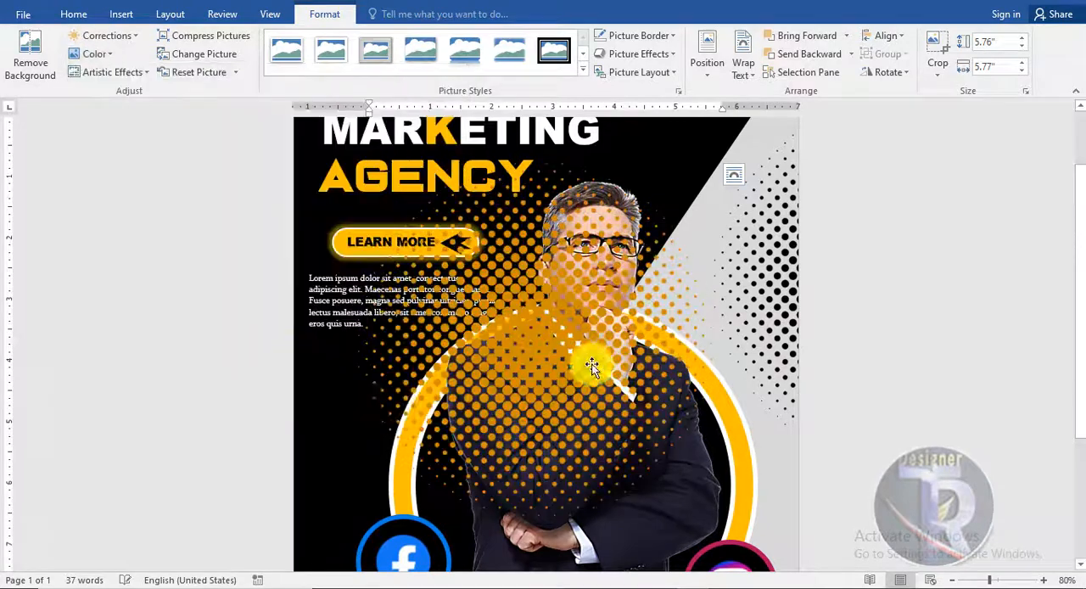
# - Shrink the orange halftone picture to about 3.87" square and place it half off the flyer's left edge, below the paragraph
pyautogui.moveTo(591, 229); pyautogui.dragTo(315, 423)
pyautogui.moveTo(375, 338); pyautogui.dragTo(391, 294)
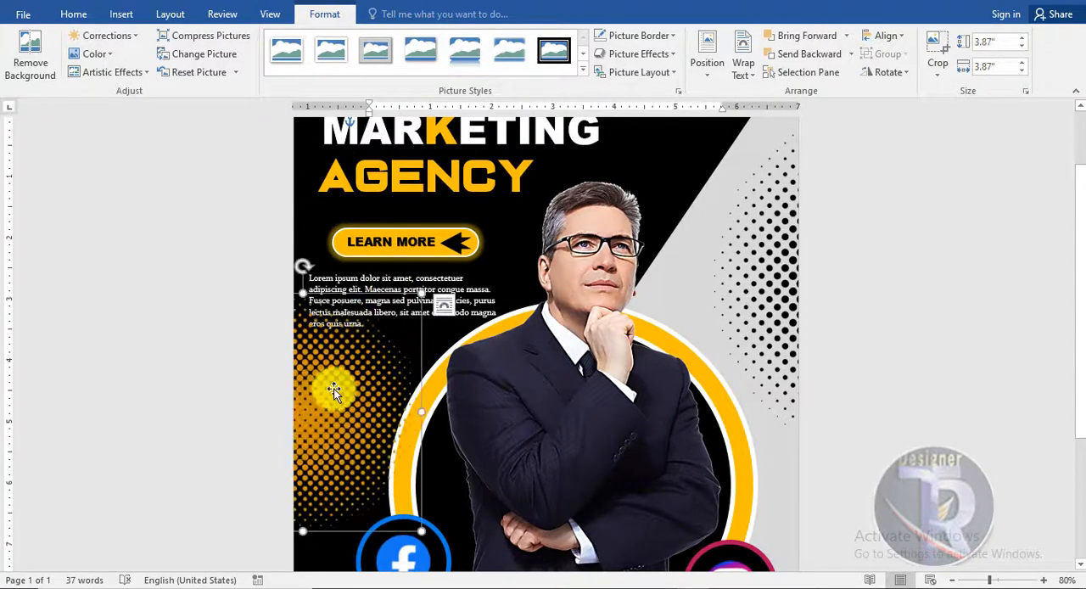
pyautogui.moveTo(332, 389); pyautogui.dragTo(298, 421)
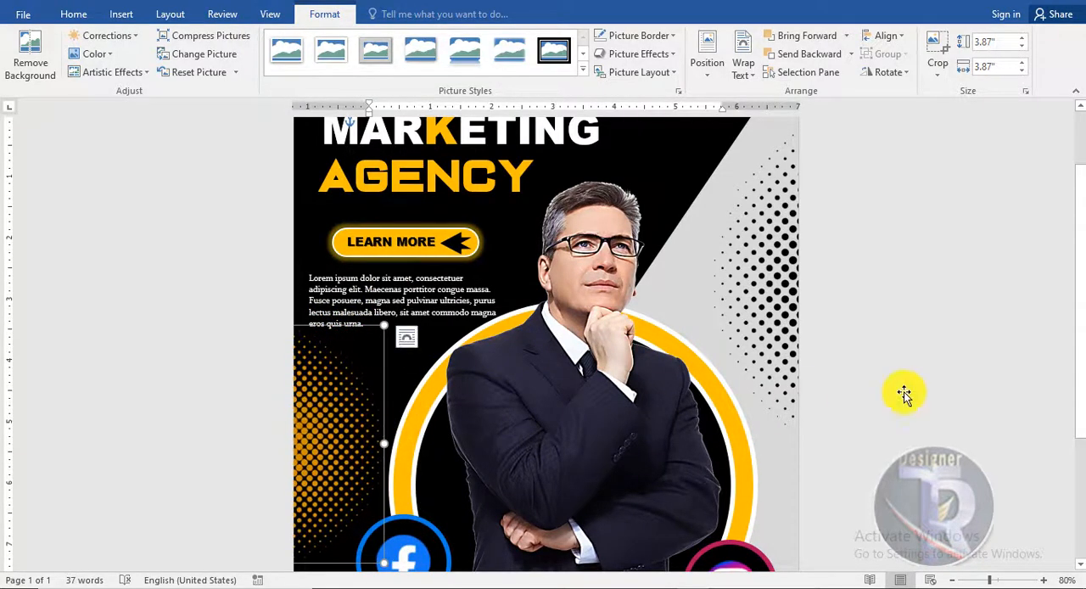
pyautogui.click(850, 513)
# - Review the complete flyer from the headline to the phone number strip, both as a whole page and close up
pyautogui.keyDown('ctrl'); pyautogui.scroll(-4, 885, 448); pyautogui.keyUp('ctrl')
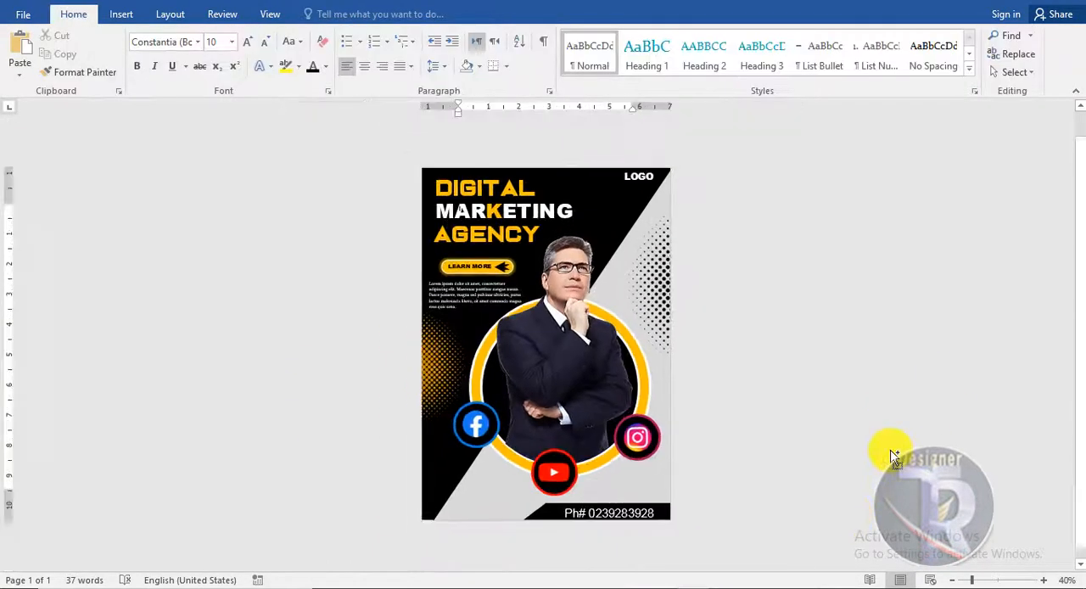
pyautogui.keyDown('ctrl'); pyautogui.scroll(2, 890, 447); pyautogui.keyUp('ctrl')
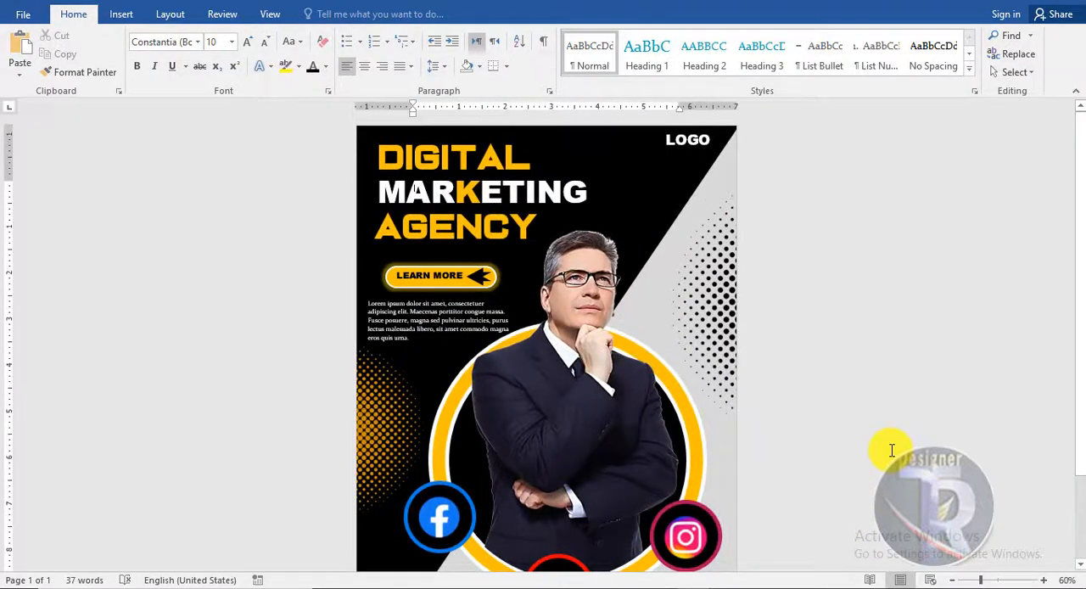
pyautogui.scroll(-3, 891, 450)
pyautogui.keyDown('ctrl'); pyautogui.scroll(3, 890, 451); pyautogui.keyUp('ctrl')
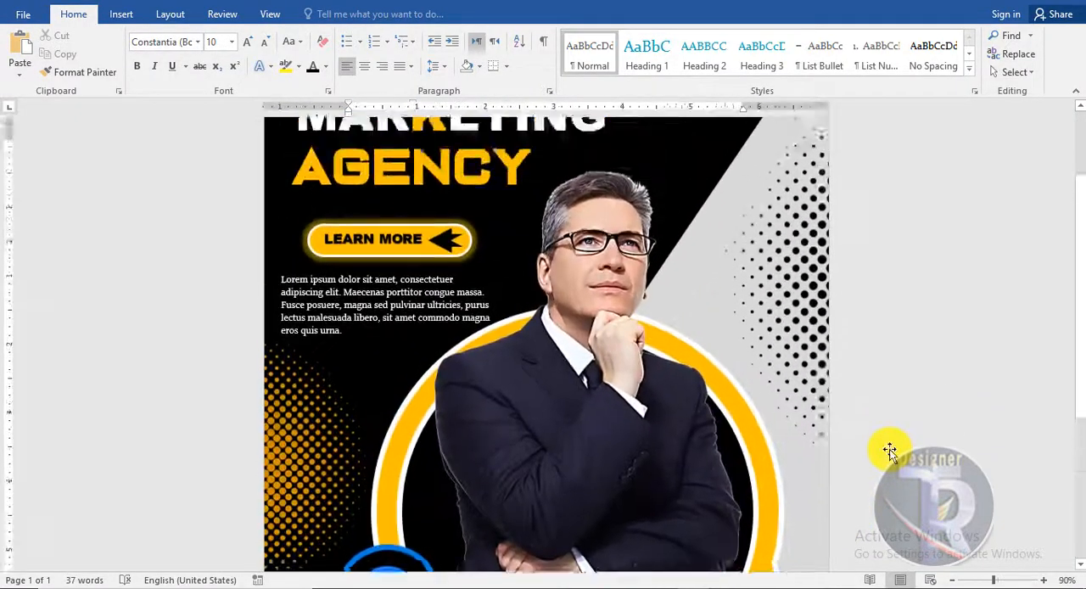
pyautogui.scroll(2, 889, 449)
pyautogui.scroll(-5, 889, 449)
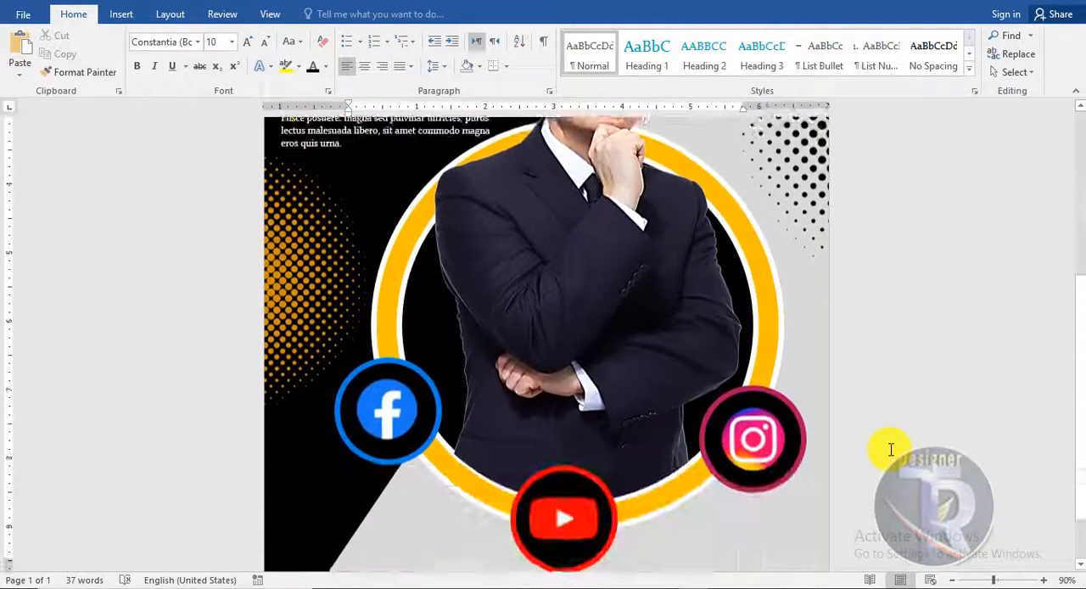
pyautogui.scroll(-2, 890, 449)
pyautogui.scroll(6, 889, 451)
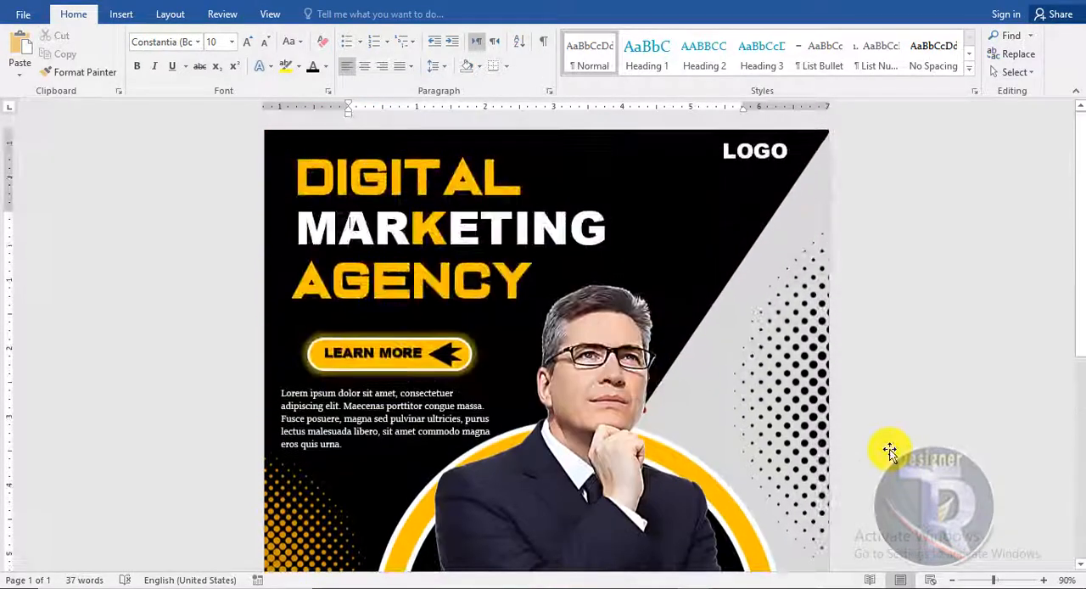